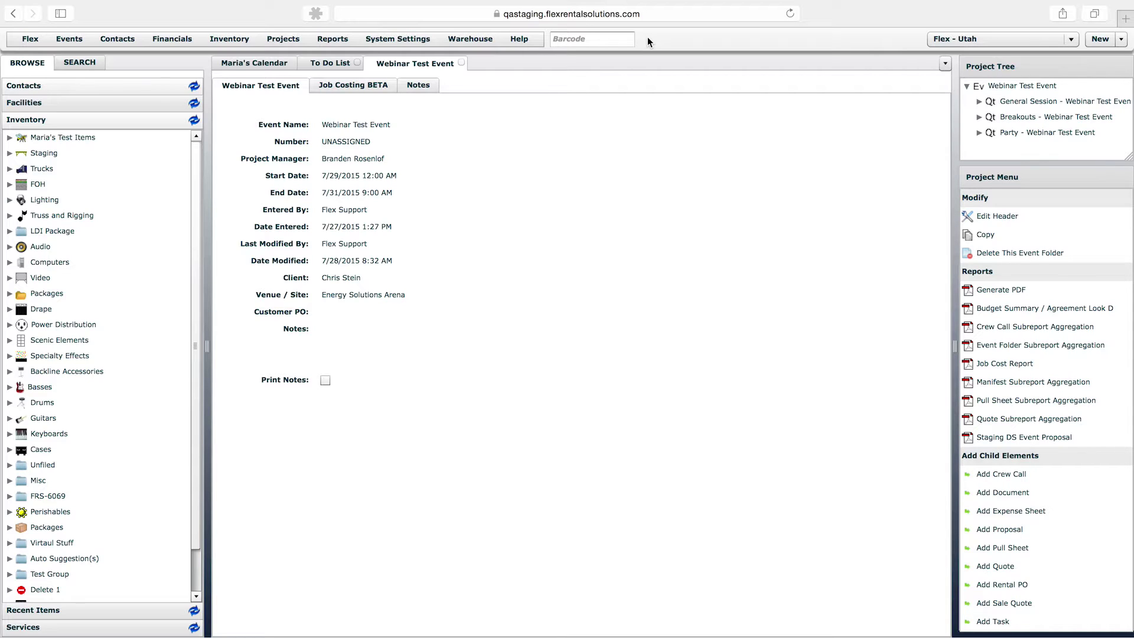
Step: View the Webinar Test Event's job costing and expand its General Session, Breakouts and Party quotes in the project tree
{"action": "left_click", "coordinate": [344, 91]}
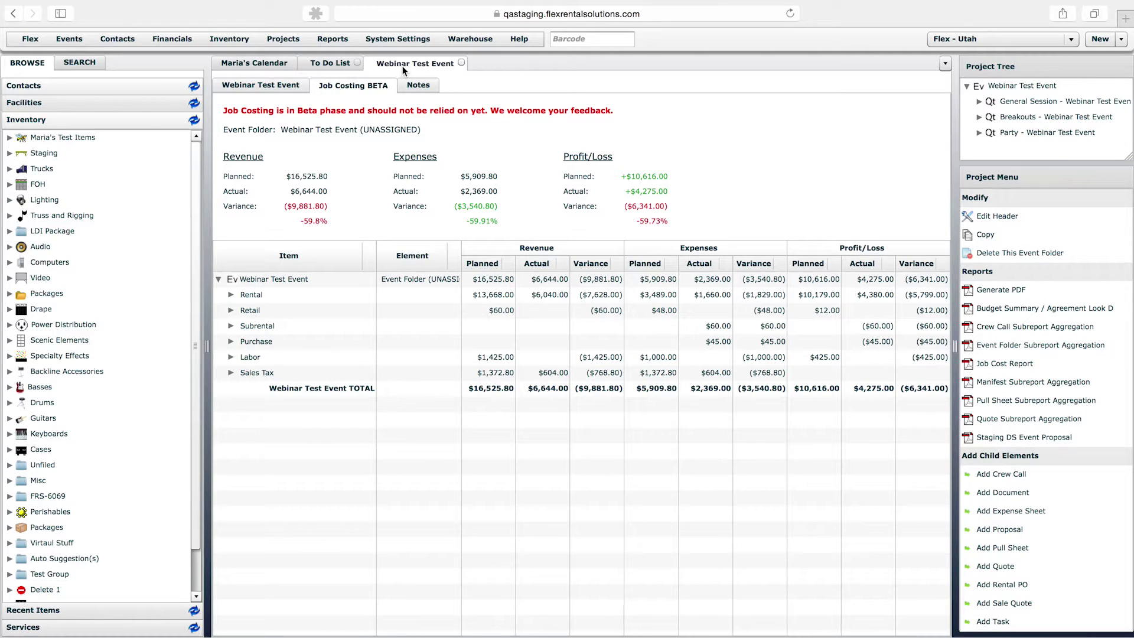
{"action": "left_click", "coordinate": [275, 87]}
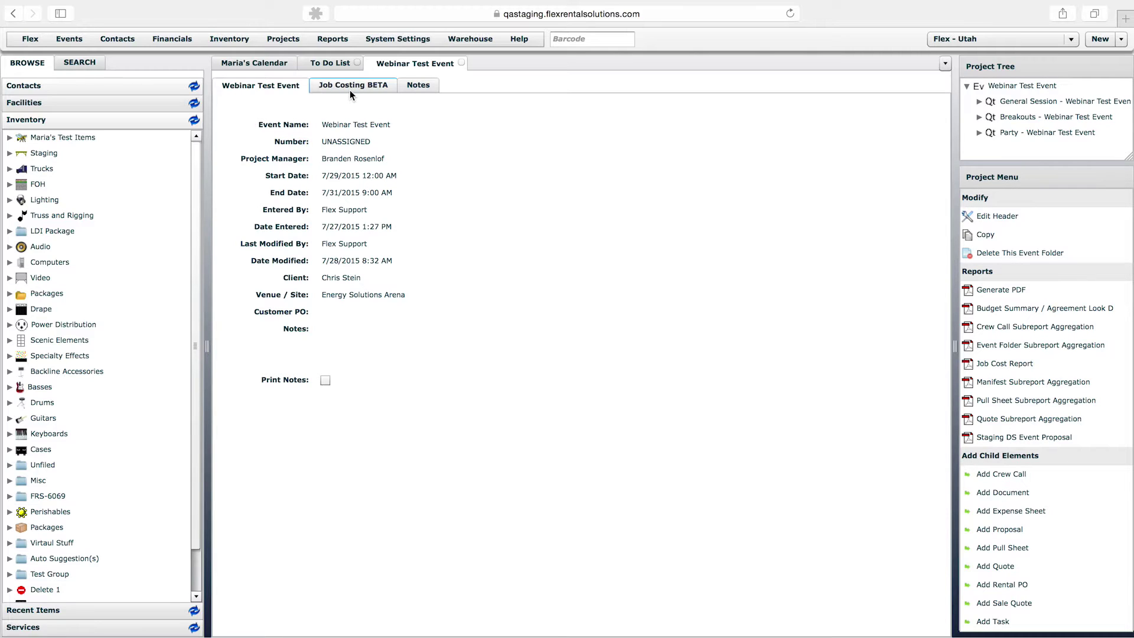
{"action": "left_click", "coordinate": [993, 87]}
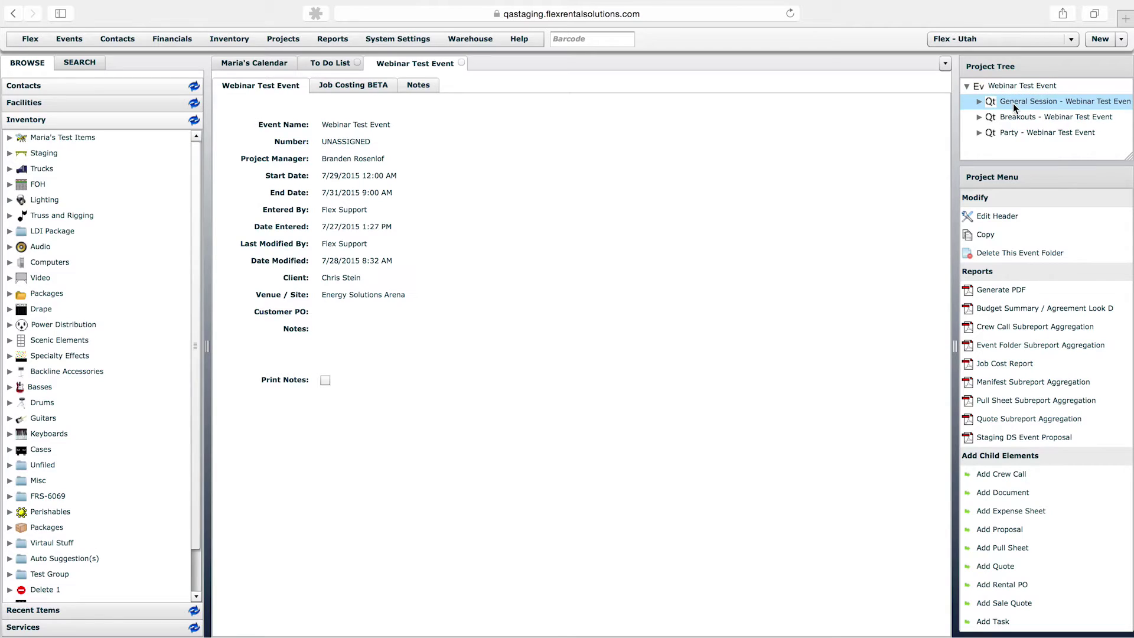
{"action": "left_click", "coordinate": [978, 101]}
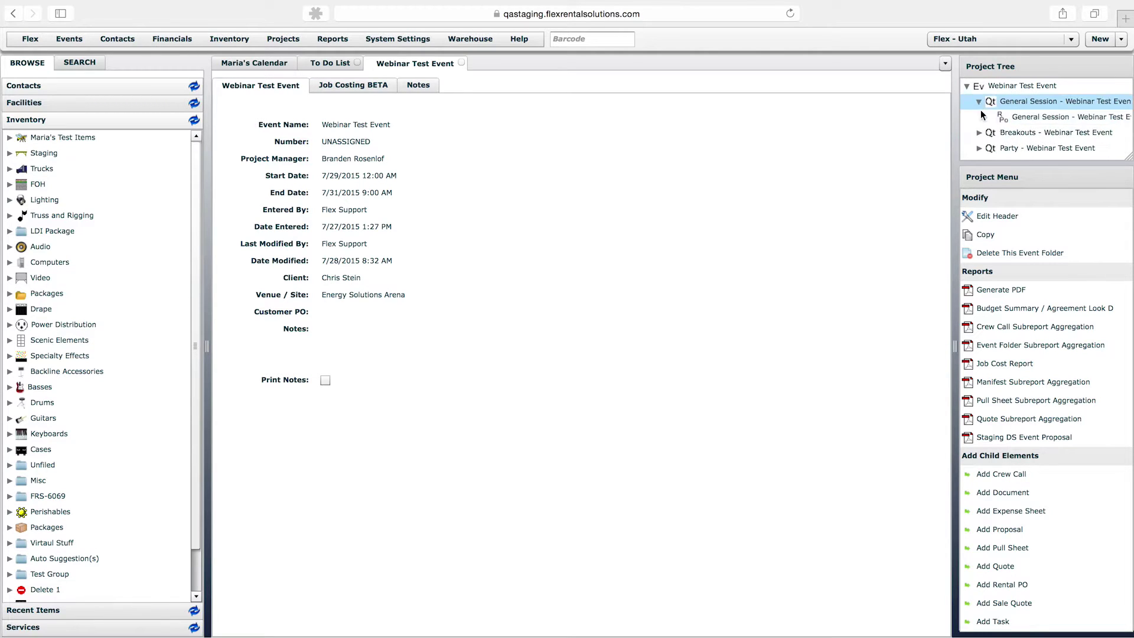
{"action": "left_click", "coordinate": [979, 133]}
{"action": "left_click_drag", "start_coordinate": [1126, 97], "coordinate": [1125, 114]}
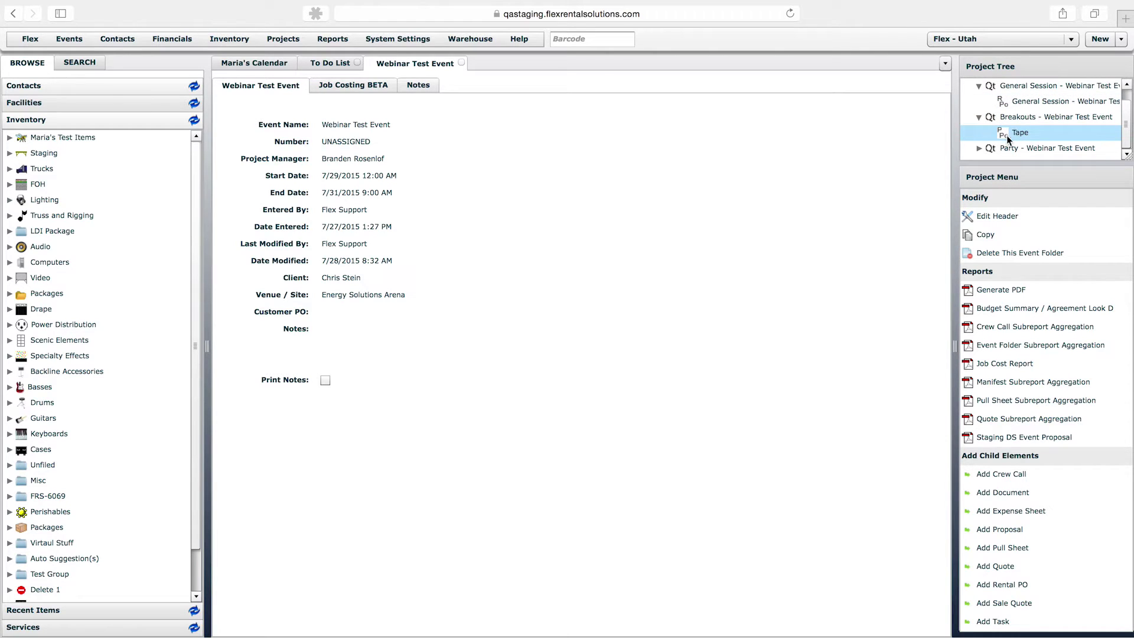
{"action": "left_click", "coordinate": [978, 148]}
{"action": "left_click_drag", "start_coordinate": [1119, 118], "coordinate": [1120, 131]}
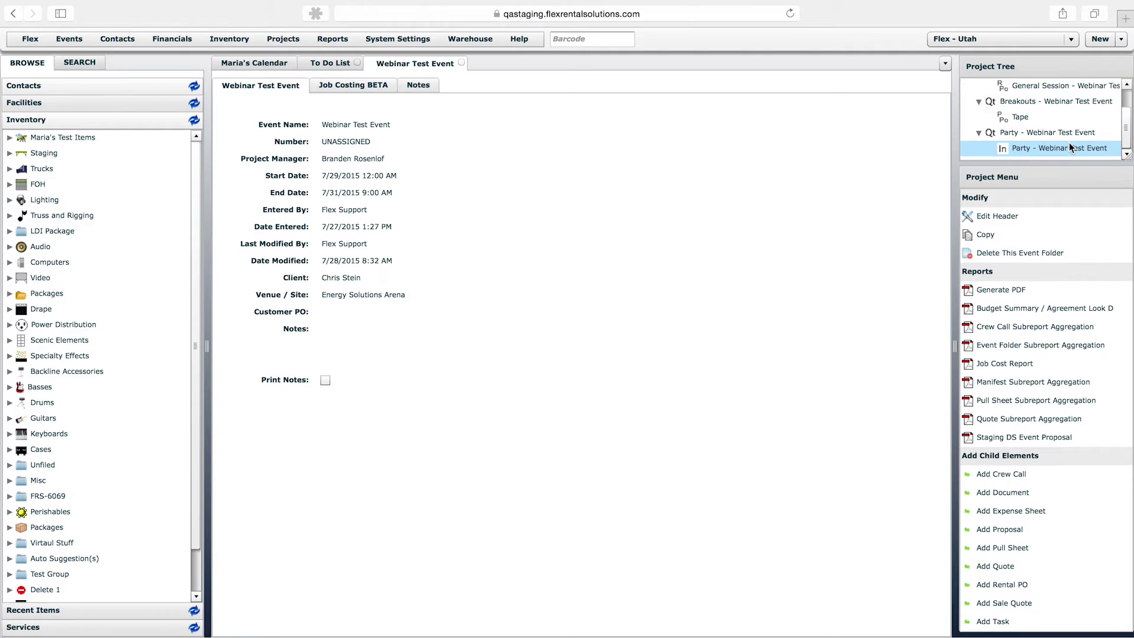
{"action": "left_click_drag", "start_coordinate": [1126, 121], "coordinate": [1128, 101]}
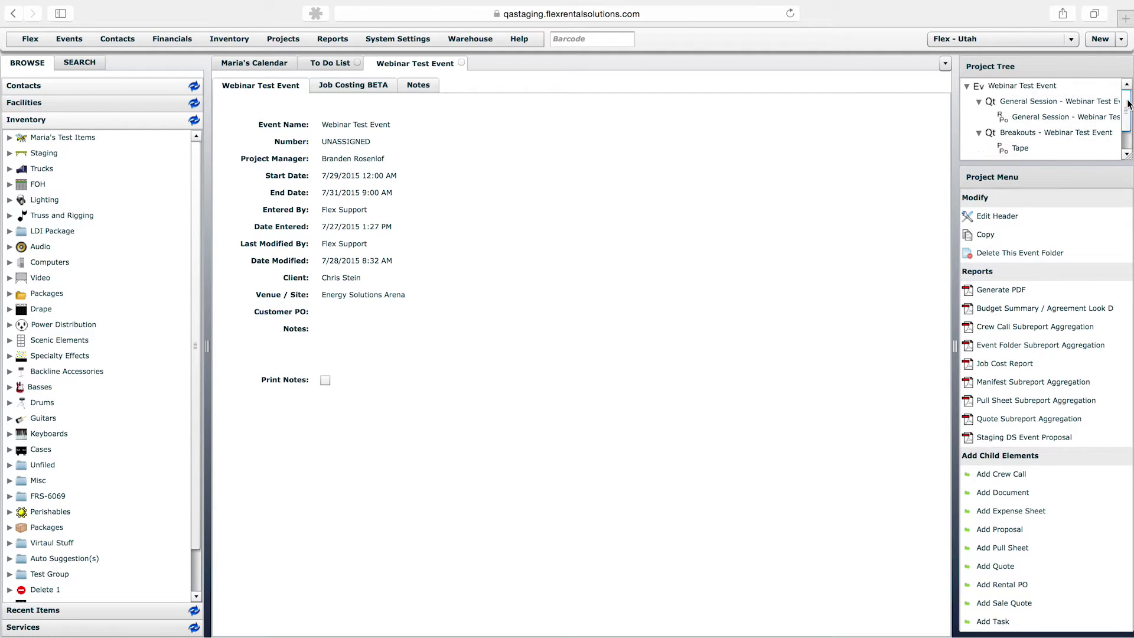
Step: Open the General Session quote from the project tree and show its job costing
{"action": "double_click", "coordinate": [1009, 103]}
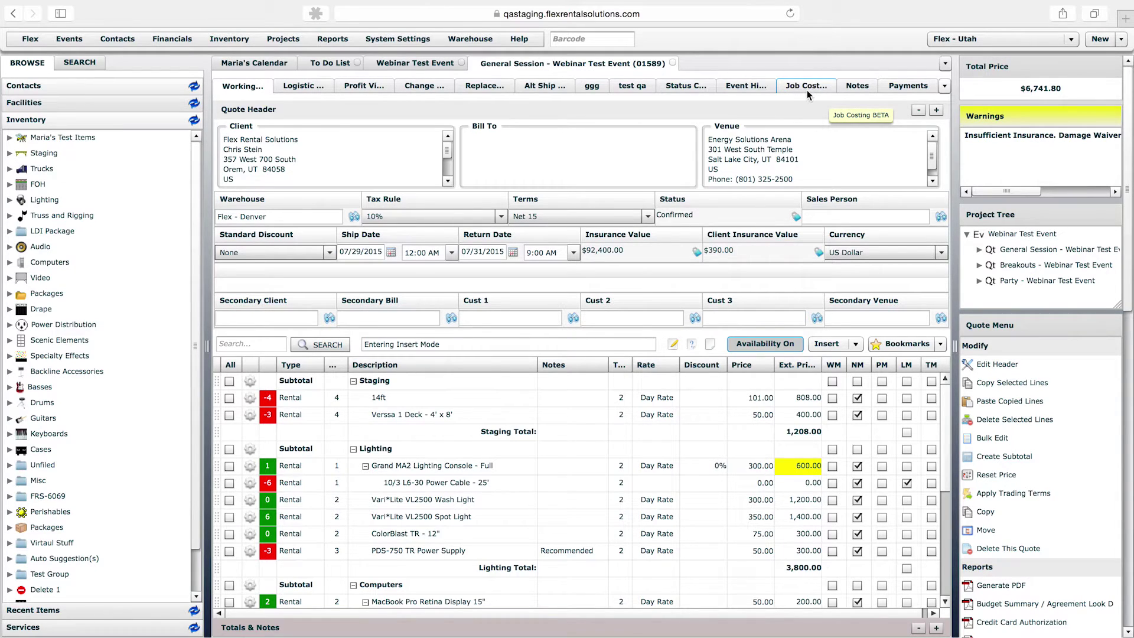
{"action": "left_click", "coordinate": [806, 90]}
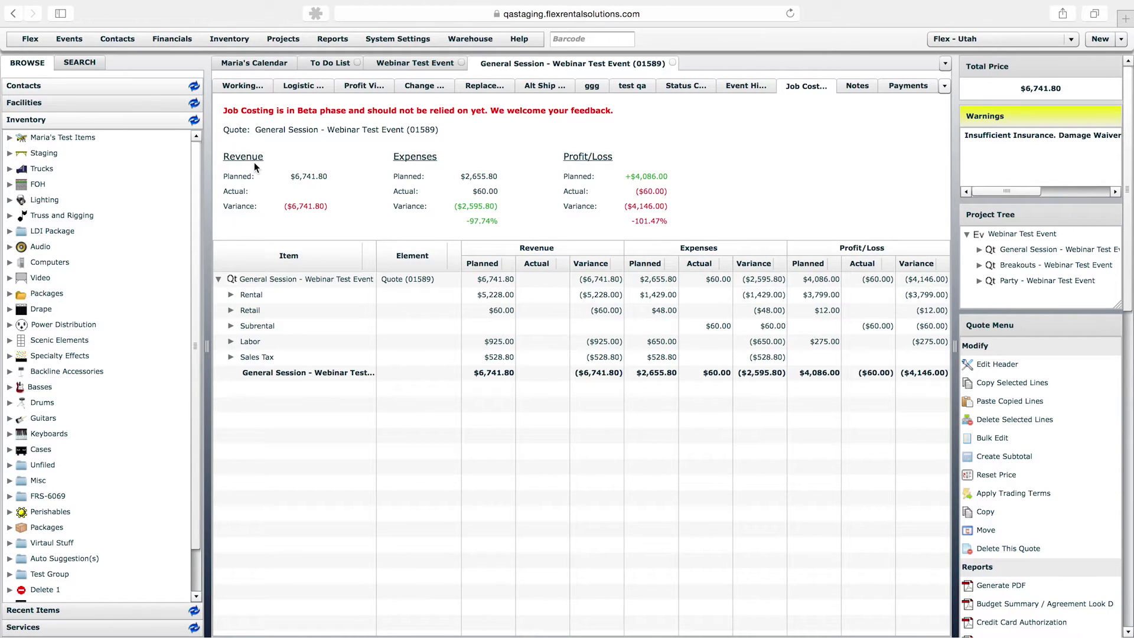
{"action": "left_click", "coordinate": [322, 168]}
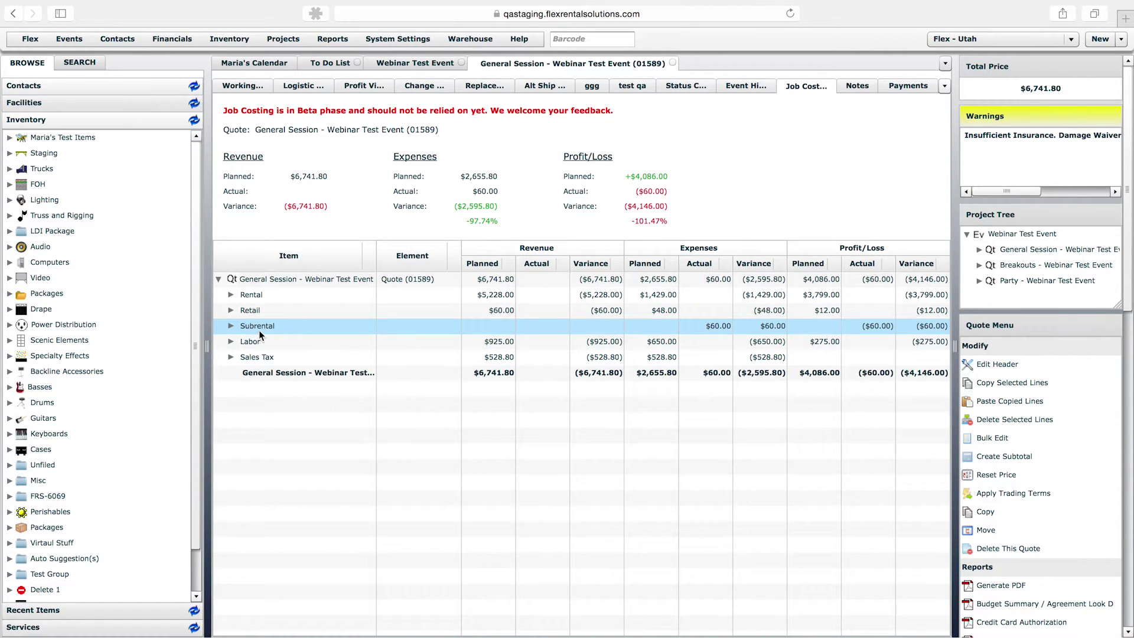
Step: Expand the General Session quote in the project tree, review its line items through Labor, and return to its job costing
{"action": "left_click", "coordinate": [980, 250]}
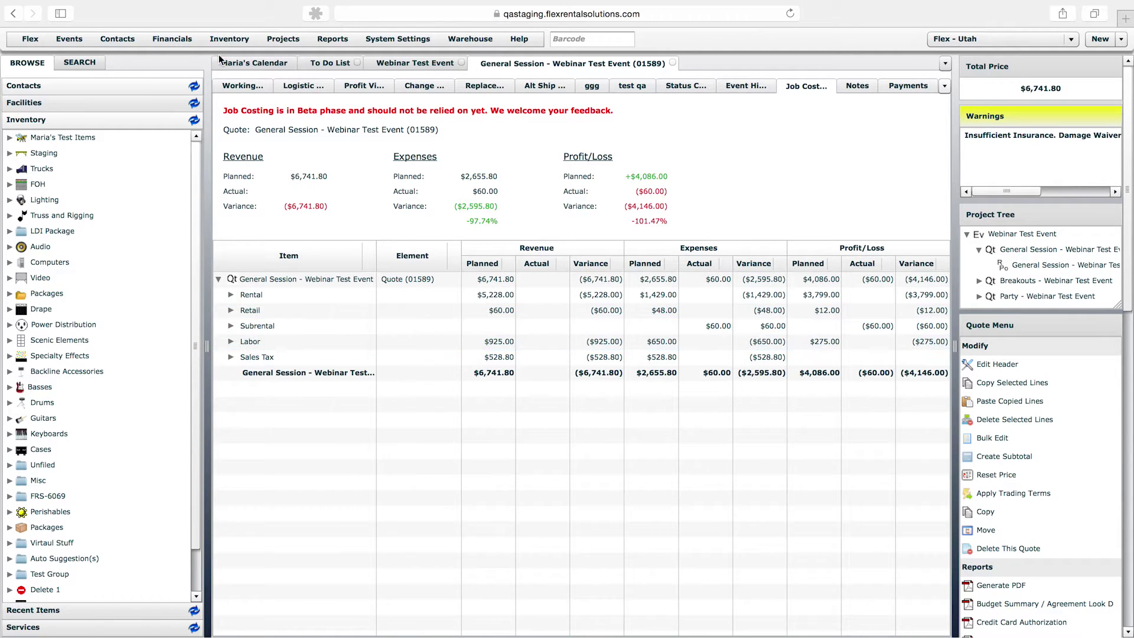
{"action": "left_click", "coordinate": [248, 86]}
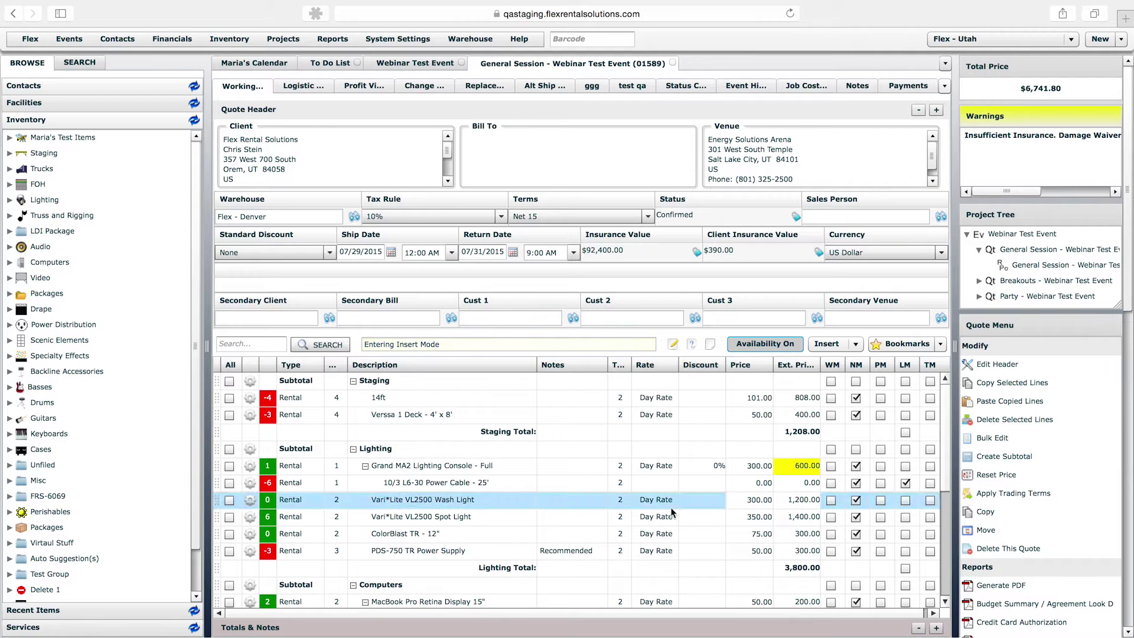
{"action": "scroll", "coordinate": [480, 508], "scroll_direction": "down", "scroll_amount": 8}
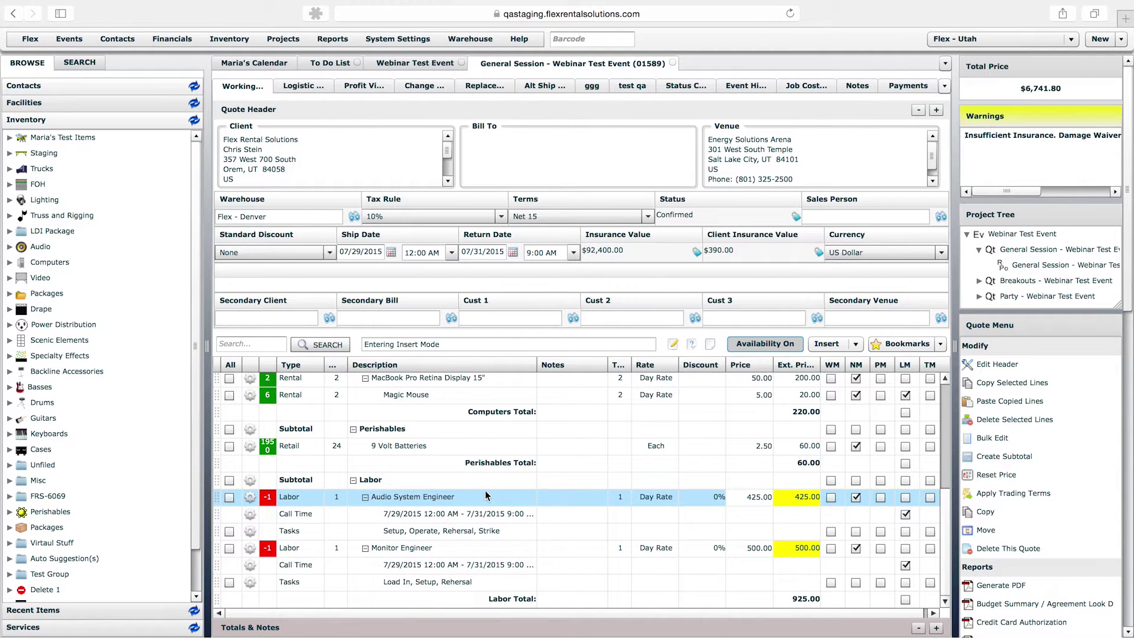
{"action": "left_click", "coordinate": [800, 89]}
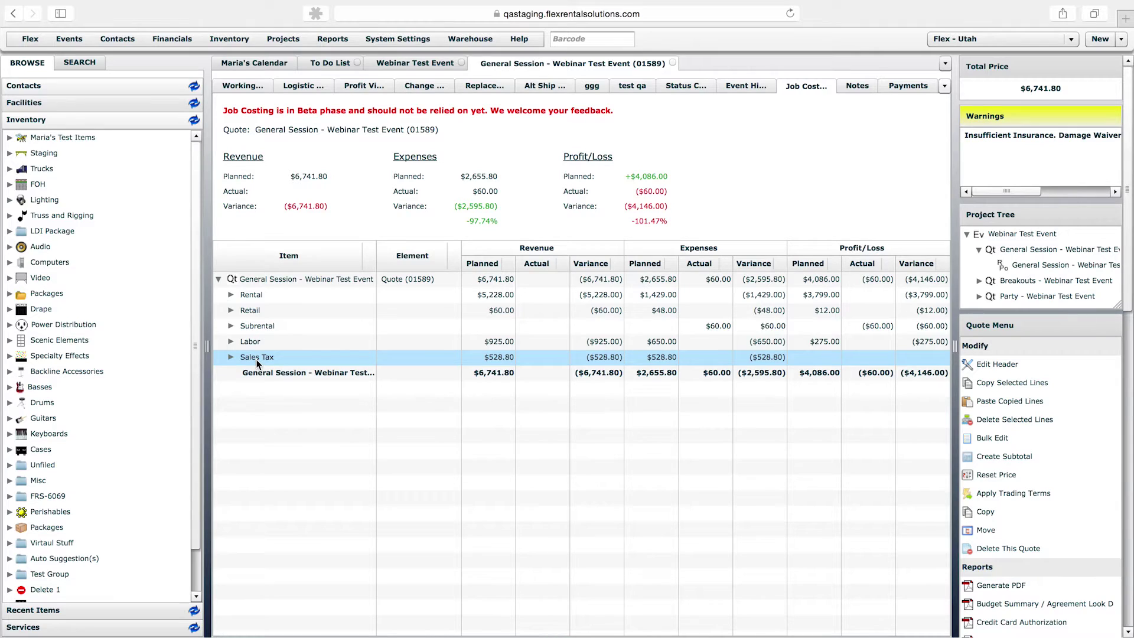
Step: Expand the Rental, Retail, Subrental and Labor categories in the job costing down to their individual quotes and rental POs
{"action": "left_click", "coordinate": [231, 295]}
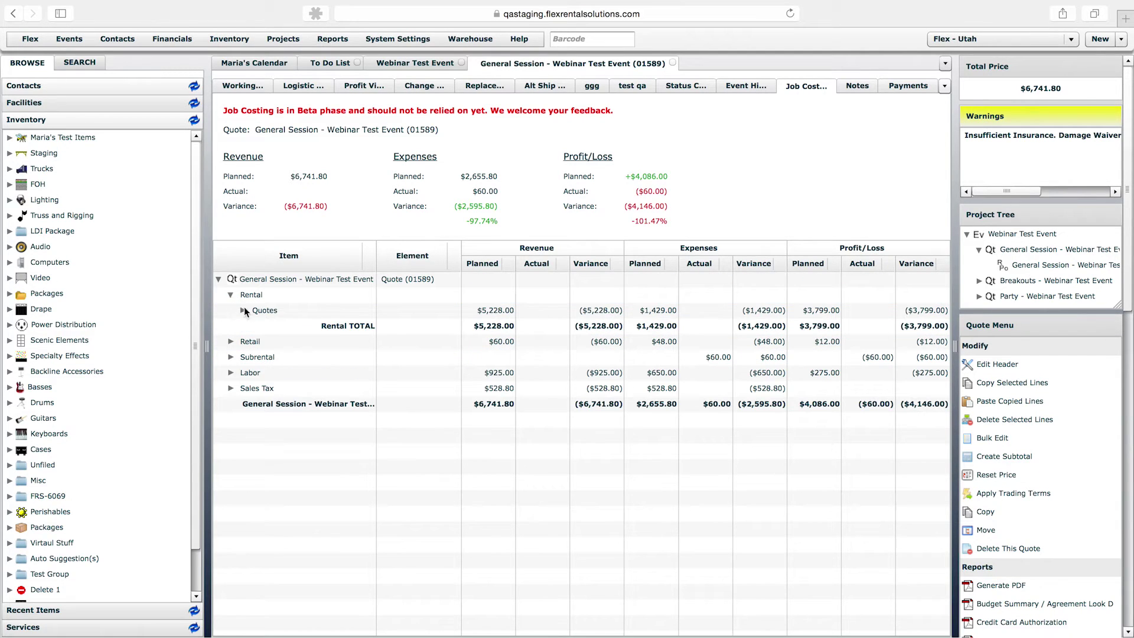
{"action": "left_click", "coordinate": [242, 310]}
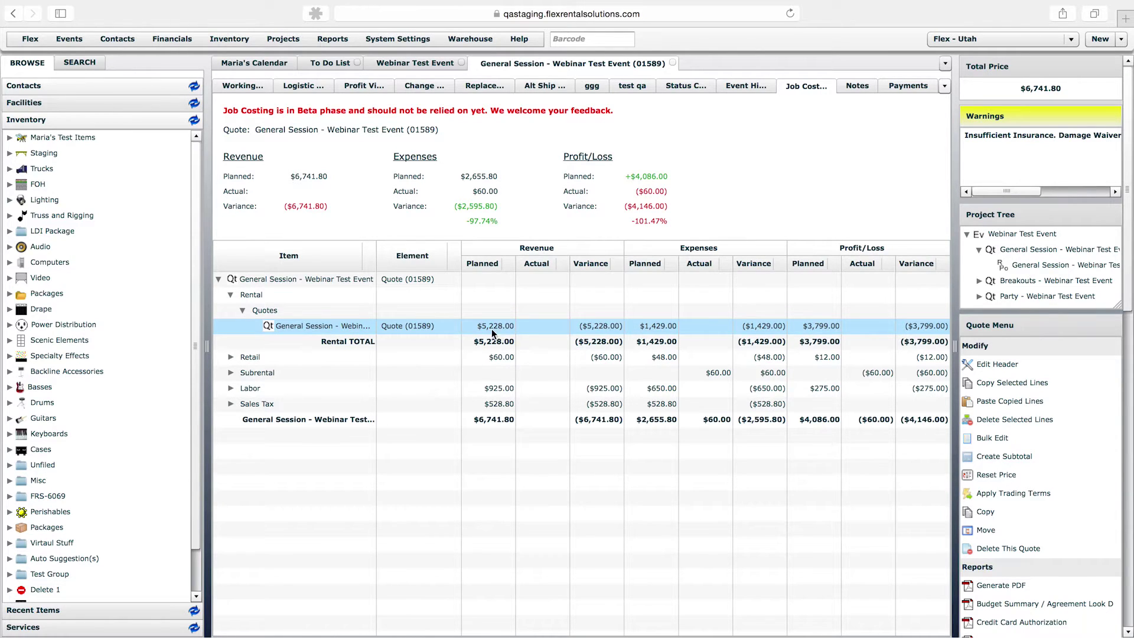
{"action": "left_click", "coordinate": [230, 357]}
{"action": "left_click", "coordinate": [242, 372]}
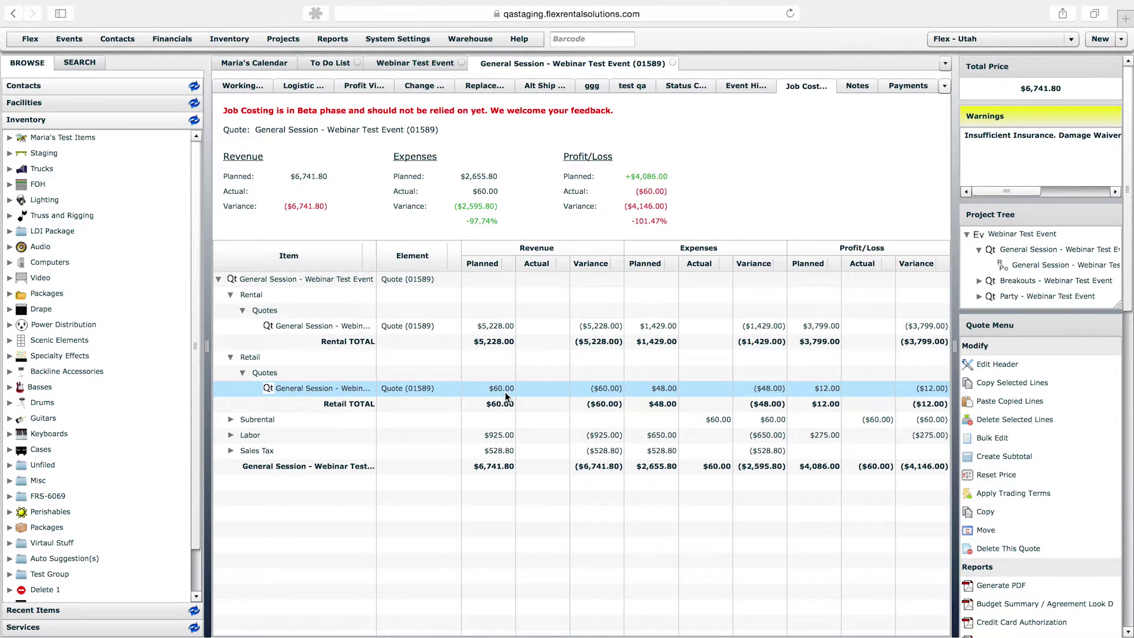
{"action": "left_click", "coordinate": [231, 419]}
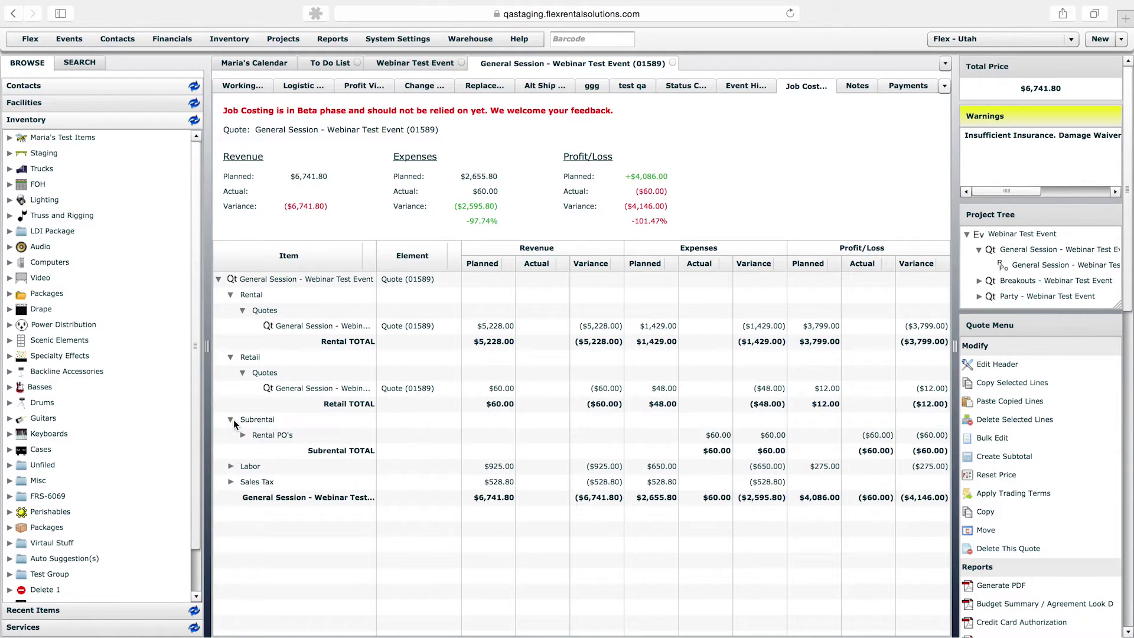
{"action": "left_click", "coordinate": [242, 435]}
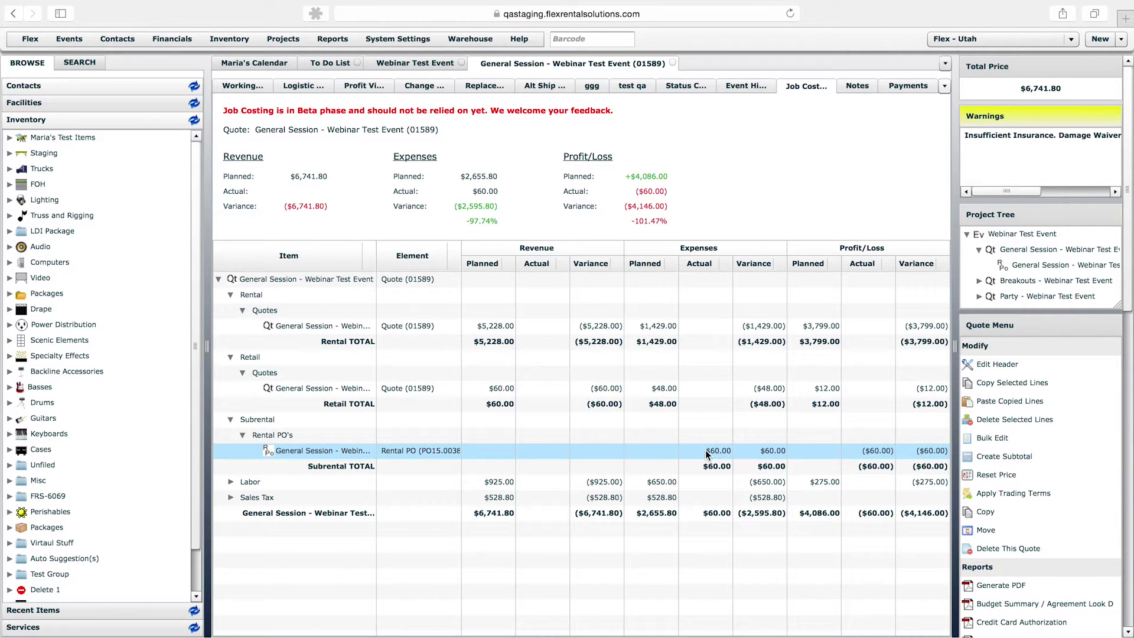
{"action": "left_click", "coordinate": [231, 481]}
{"action": "left_click", "coordinate": [243, 497]}
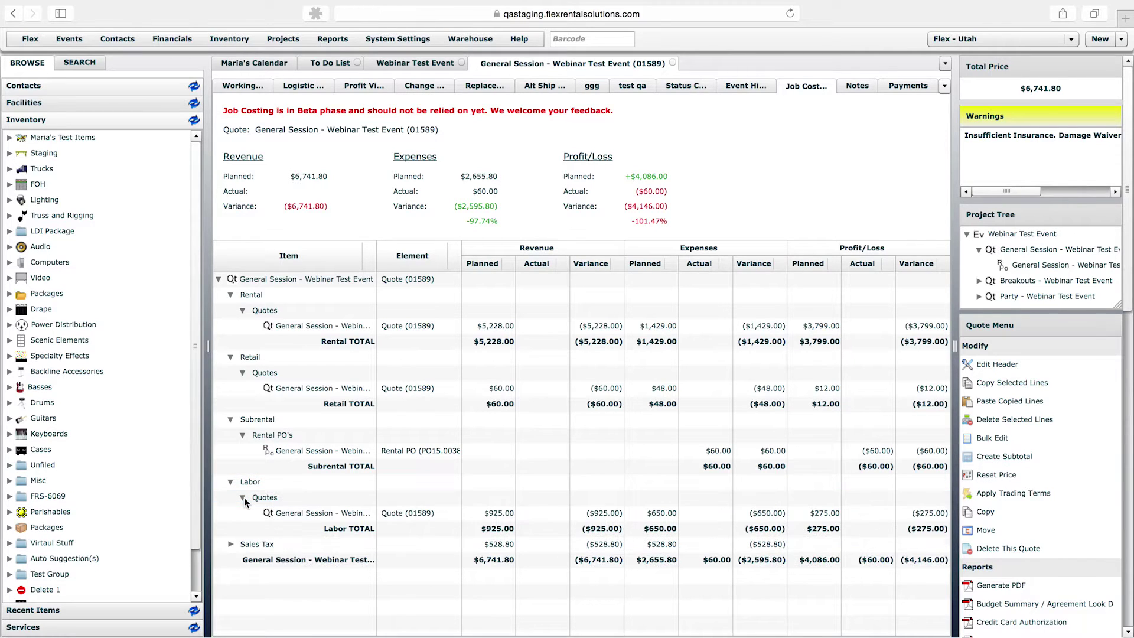
{"action": "left_click", "coordinate": [279, 511]}
Step: Open the Vari*Lite VL2500 Wash Light inventory item from the quote's line items and show its US Dollar pricing
{"action": "left_click", "coordinate": [243, 85]}
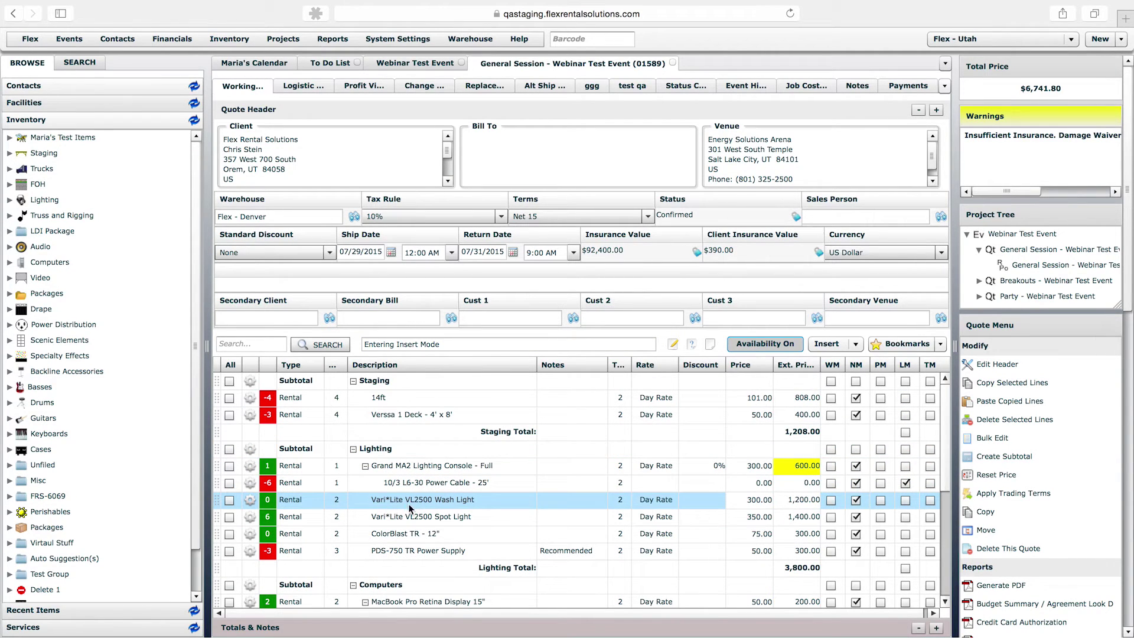
{"action": "left_click", "coordinate": [248, 503]}
{"action": "left_click", "coordinate": [283, 307]}
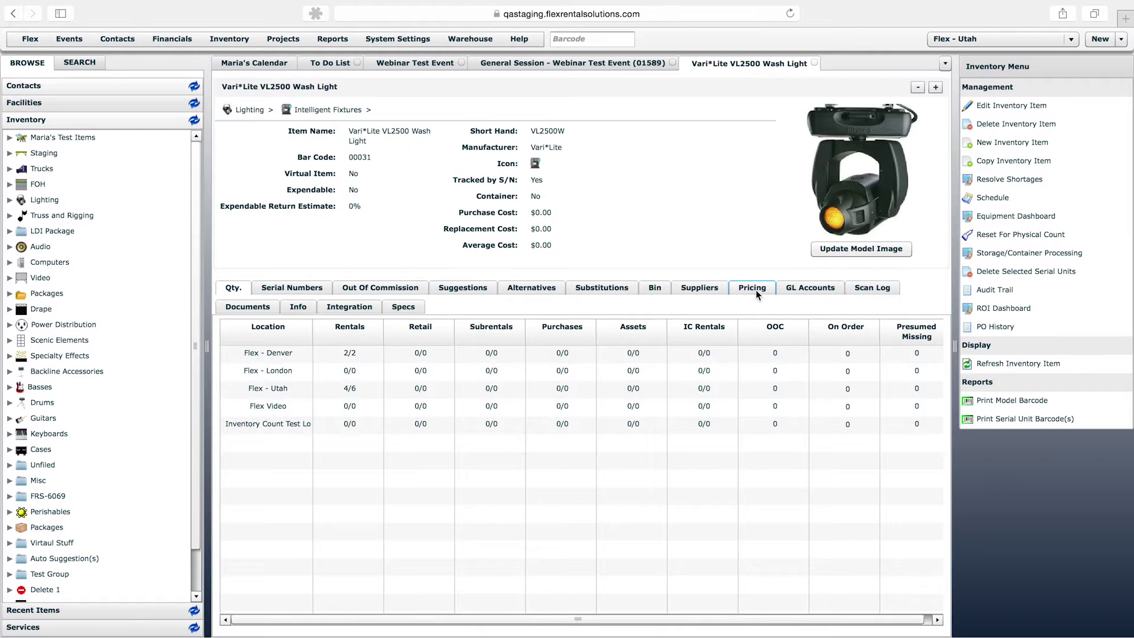
{"action": "left_click", "coordinate": [752, 289]}
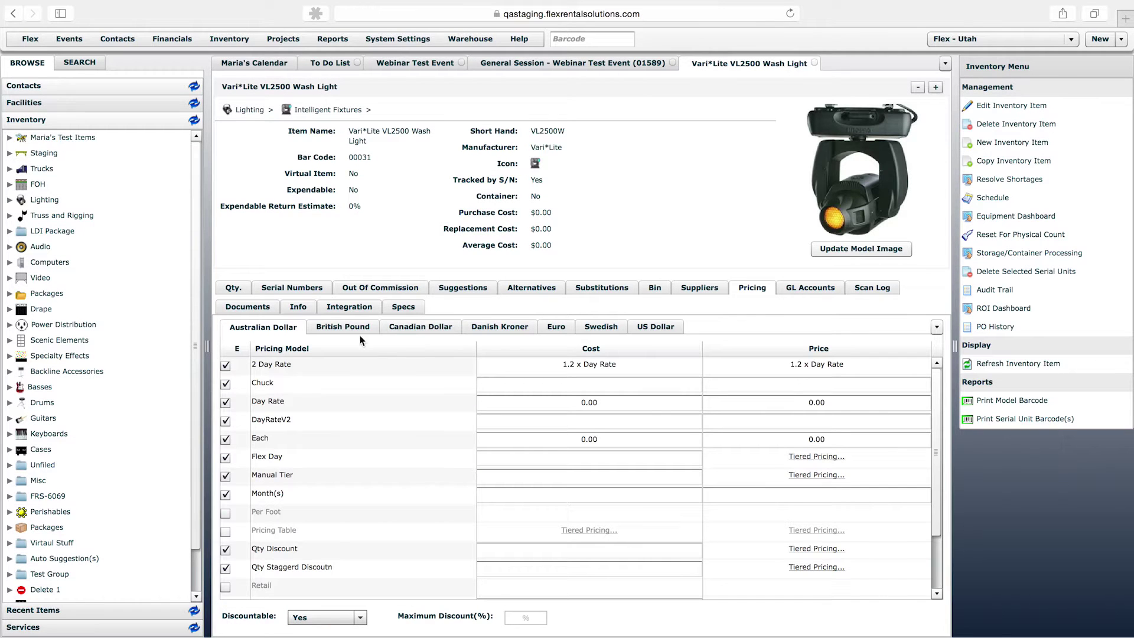
{"action": "left_click", "coordinate": [658, 327]}
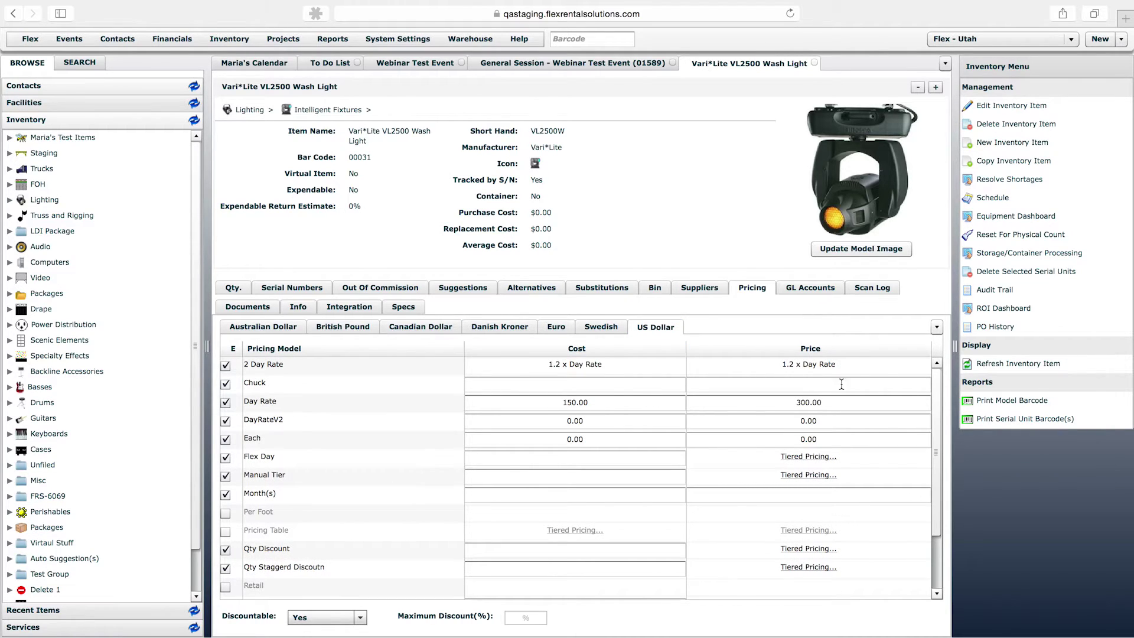
Step: Set the wash light's US Dollar Day Rate cost to 100
{"action": "left_click", "coordinate": [801, 404]}
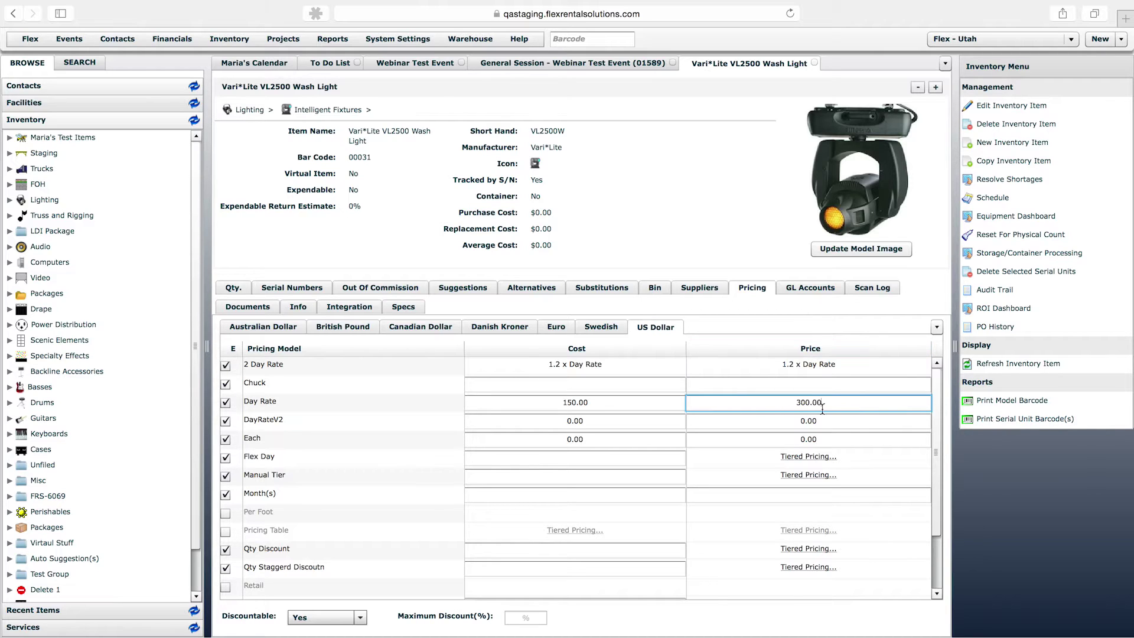
{"action": "left_click_drag", "start_coordinate": [793, 404], "coordinate": [834, 401]}
{"action": "left_click", "coordinate": [843, 401]}
{"action": "left_click", "coordinate": [603, 401]}
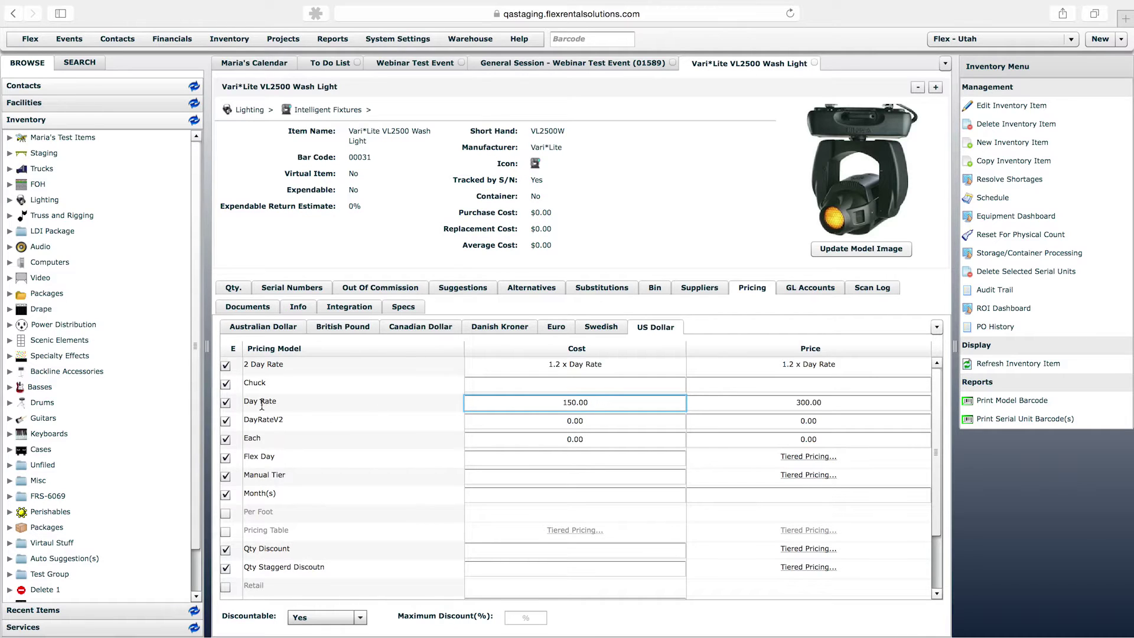
{"action": "left_click", "coordinate": [599, 402]}
{"action": "left_click_drag", "start_coordinate": [599, 405], "coordinate": [556, 402]}
{"action": "type", "text": "10"}
{"action": "key", "text": "BackSpace"}
{"action": "key", "text": "BackSpace"}
{"action": "type", "text": "100"}
{"action": "left_click", "coordinate": [630, 221]}
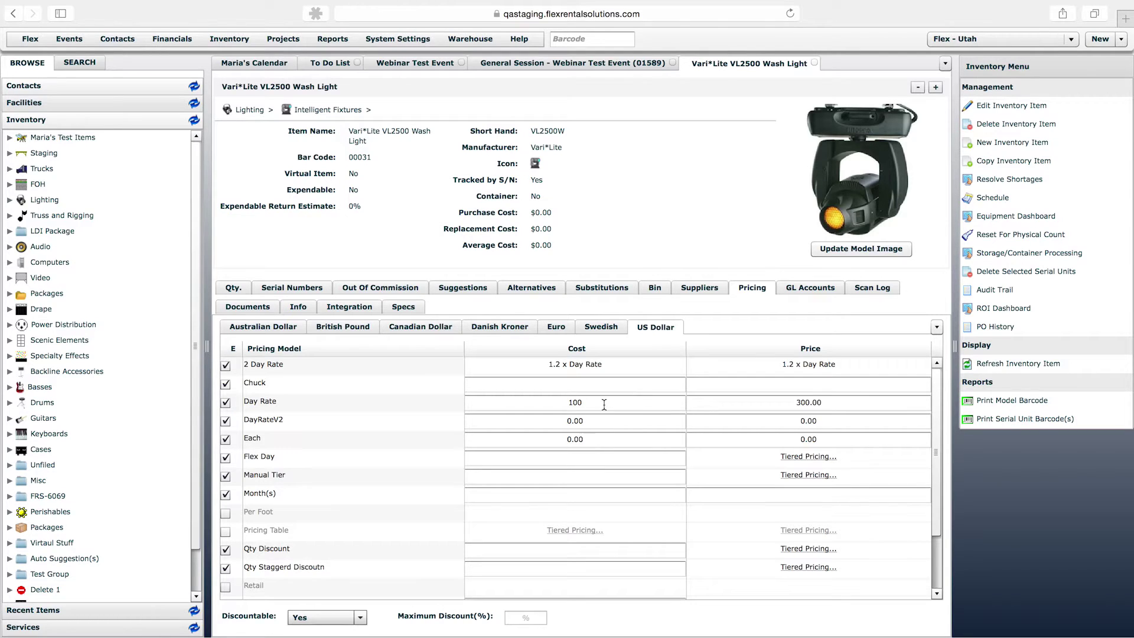
Step: Set the wash light's US Dollar Day Rate cost to 200
{"action": "left_click", "coordinate": [549, 402]}
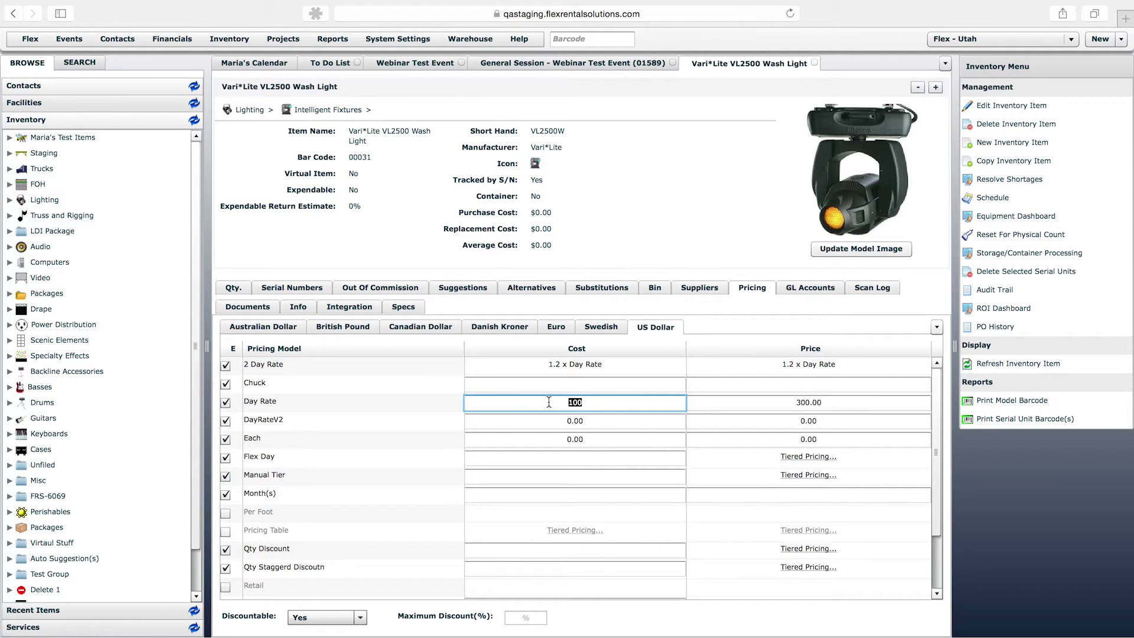
{"action": "left_click", "coordinate": [588, 403]}
{"action": "left_click_drag", "start_coordinate": [589, 402], "coordinate": [540, 402]}
{"action": "type", "text": "200"}
{"action": "left_click", "coordinate": [623, 230]}
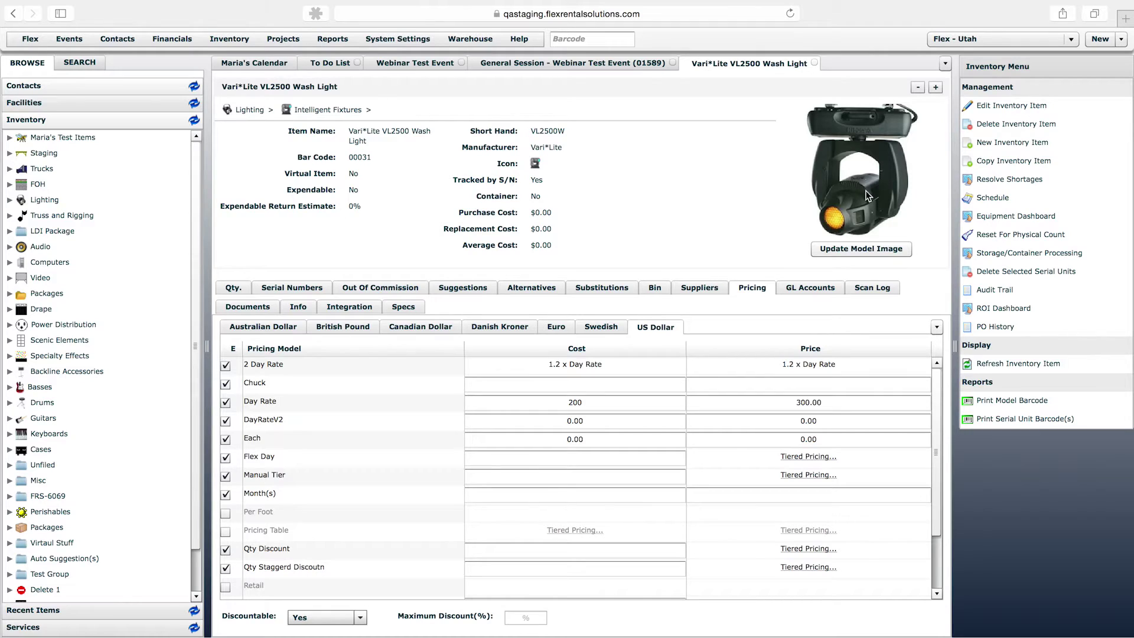
{"action": "left_click", "coordinate": [594, 404]}
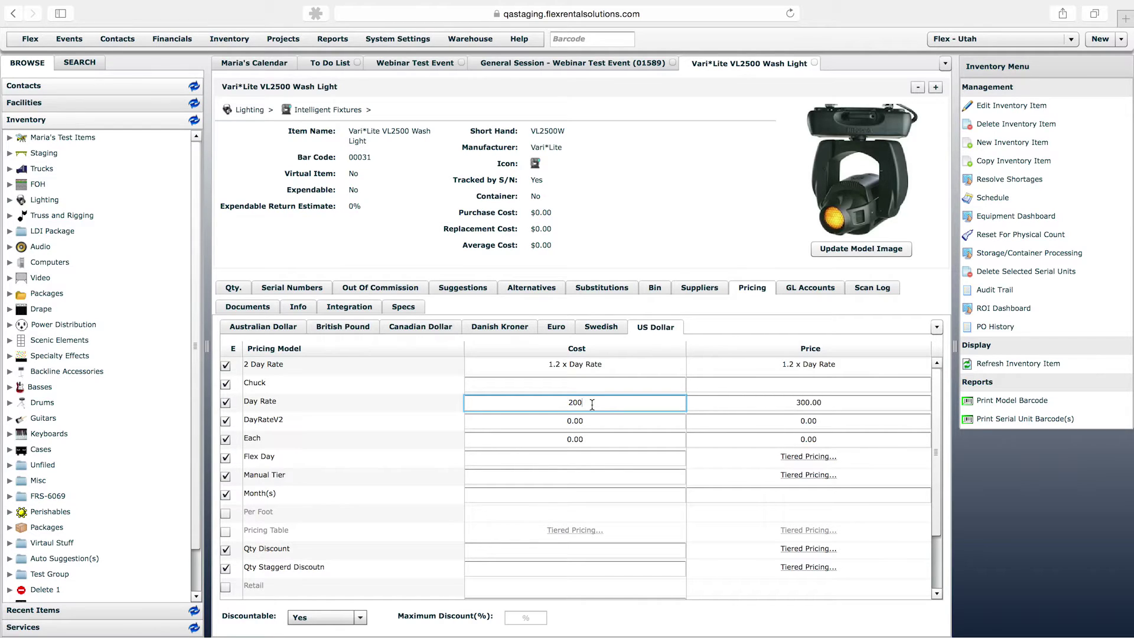
Step: Open the Audio Technician labor service and show its US Dollar pricing
{"action": "left_click", "coordinate": [132, 630]}
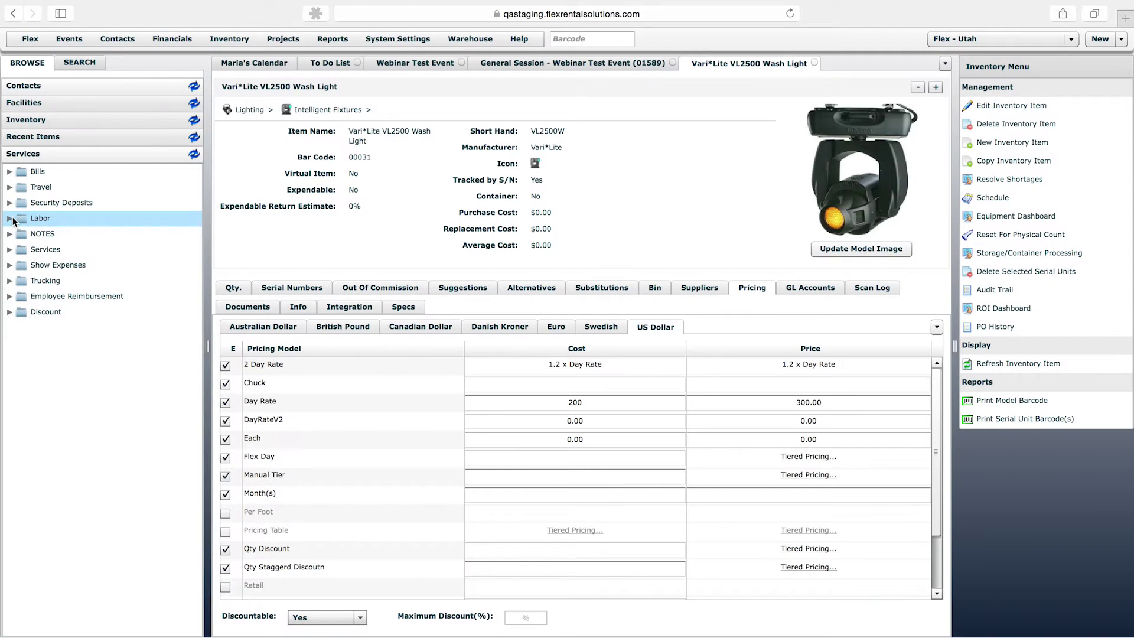
{"action": "left_click", "coordinate": [11, 218]}
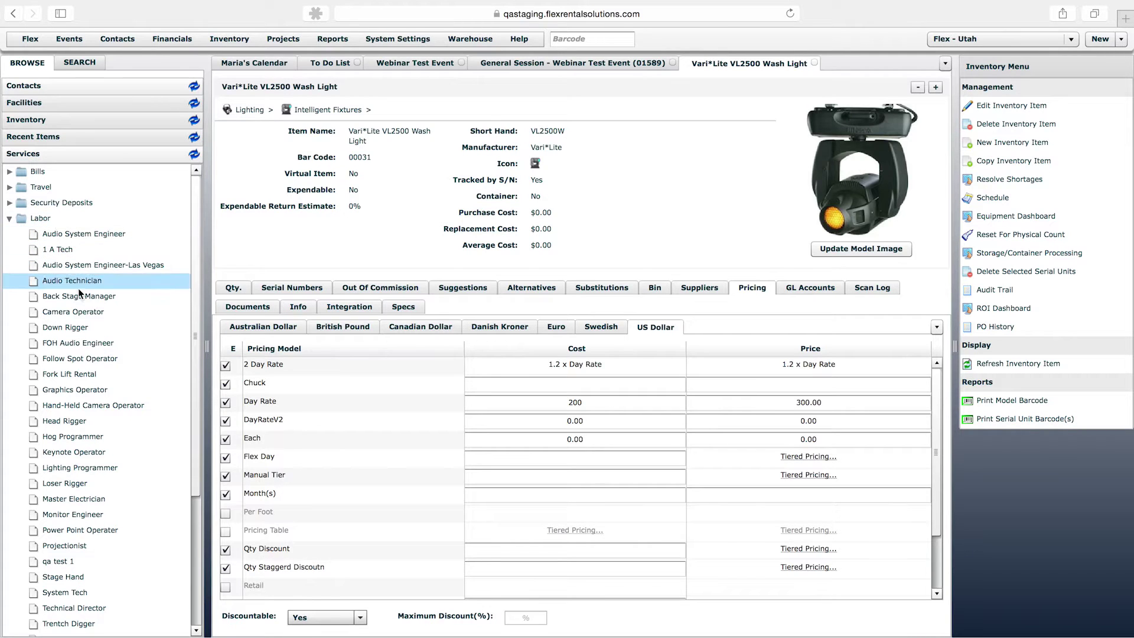
{"action": "left_click", "coordinate": [78, 280]}
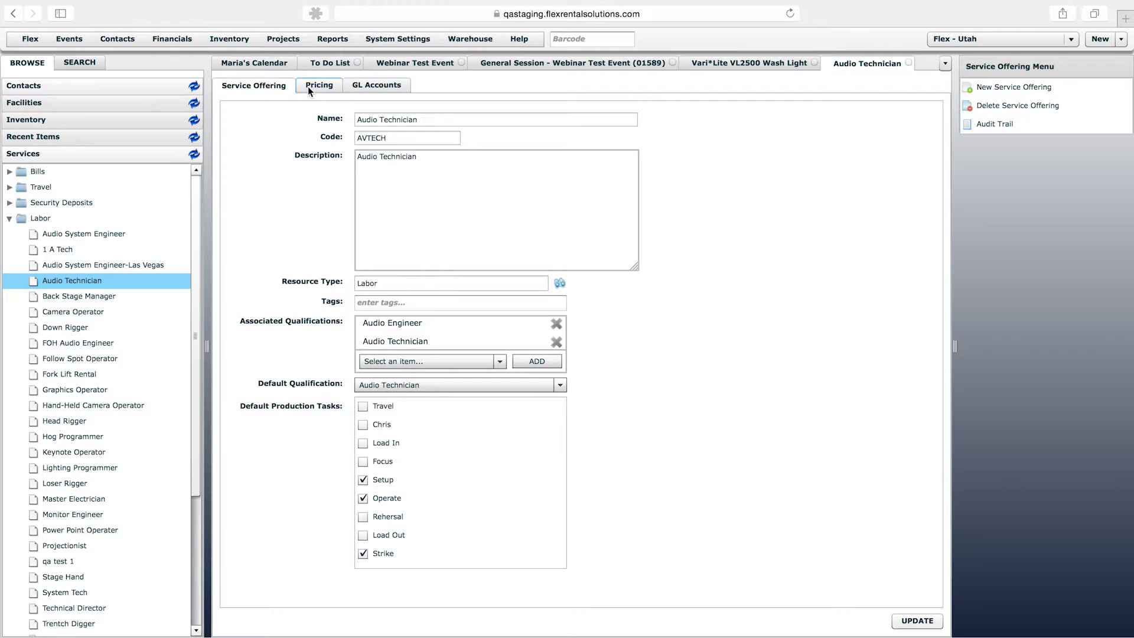
{"action": "left_click", "coordinate": [308, 87]}
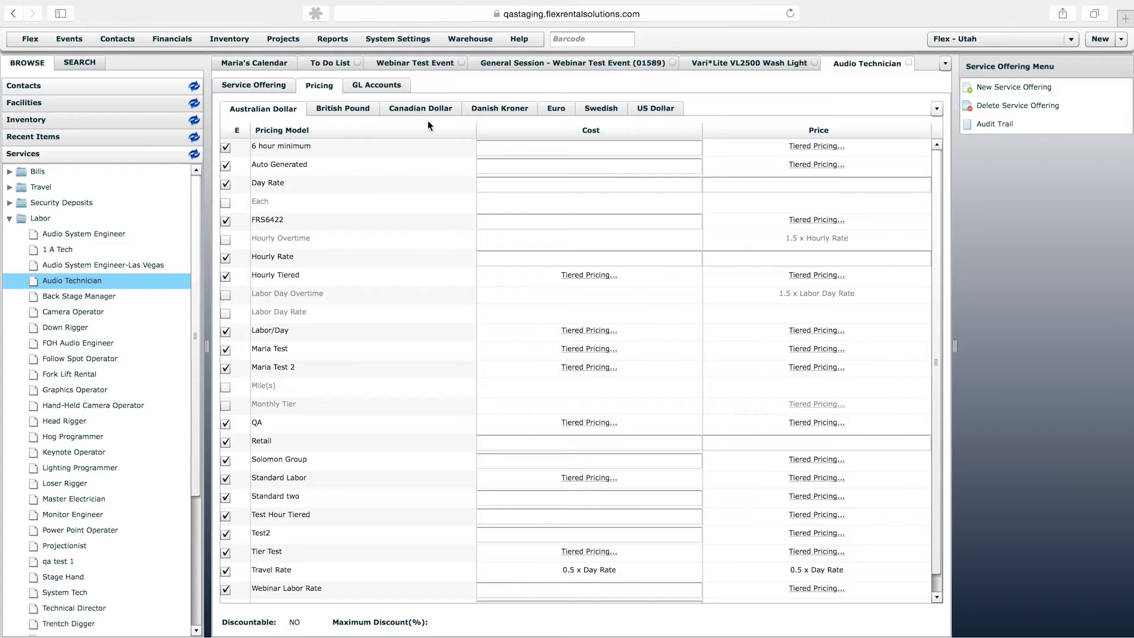
{"action": "left_click", "coordinate": [644, 108]}
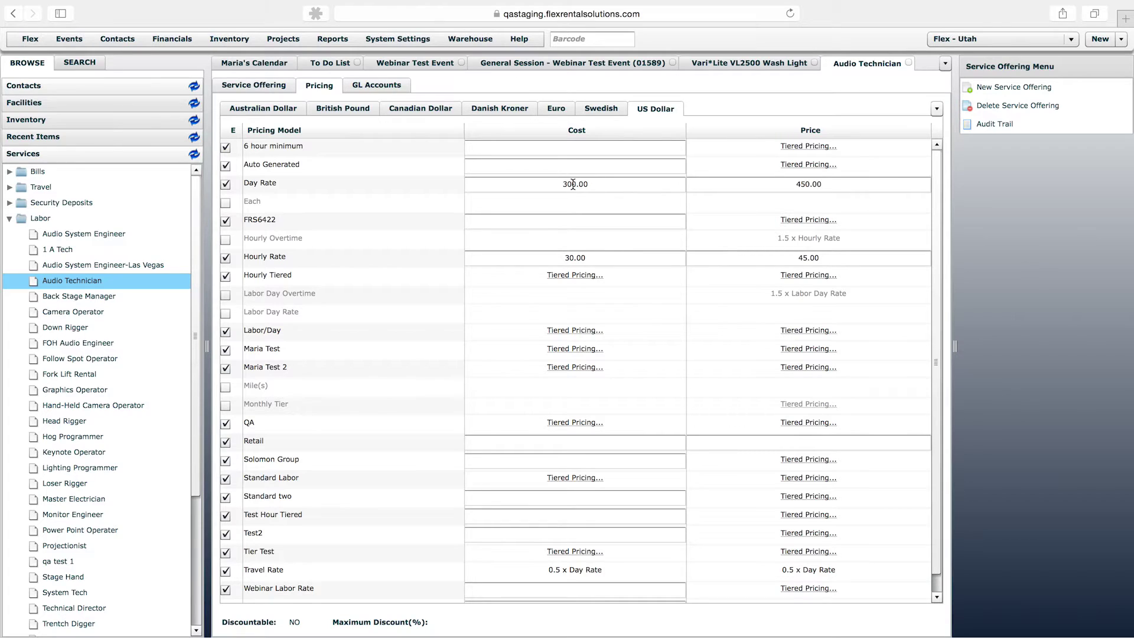
Step: Return to the General Session quote and review its job costing rows for Rental, Retail, Subrental and Labor
{"action": "left_click", "coordinate": [541, 64]}
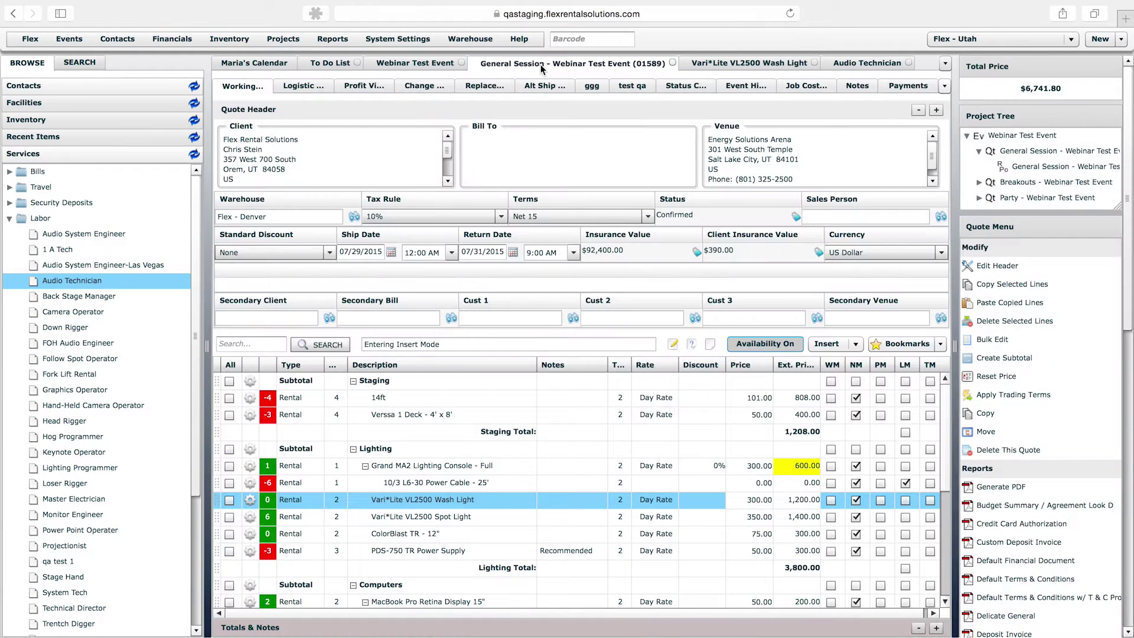
{"action": "left_click", "coordinate": [808, 87]}
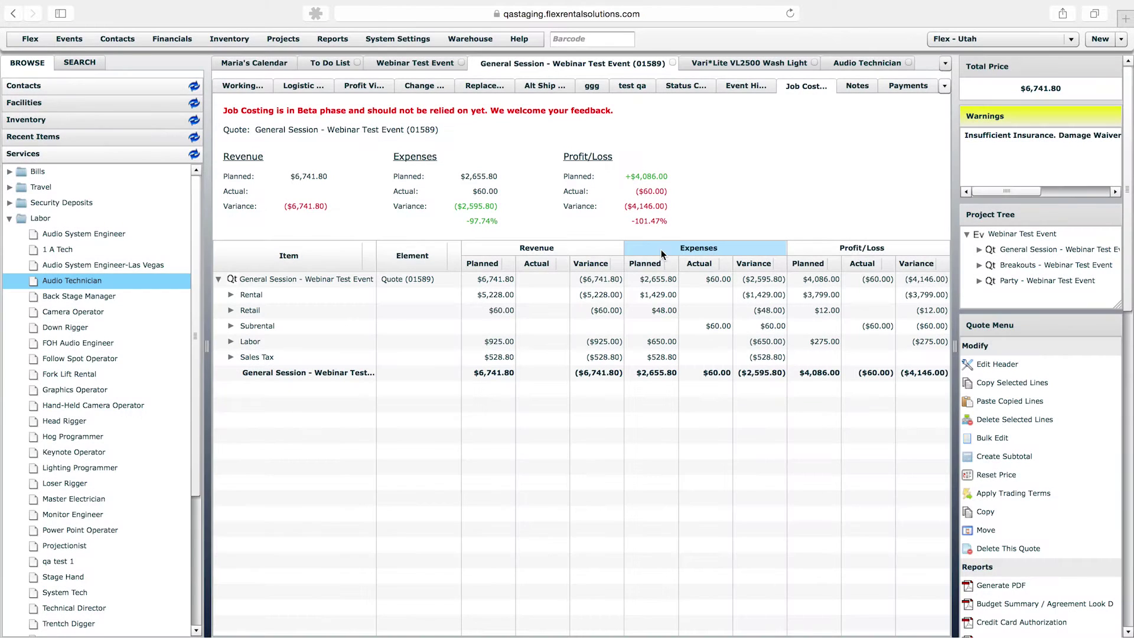
{"action": "left_click", "coordinate": [268, 299]}
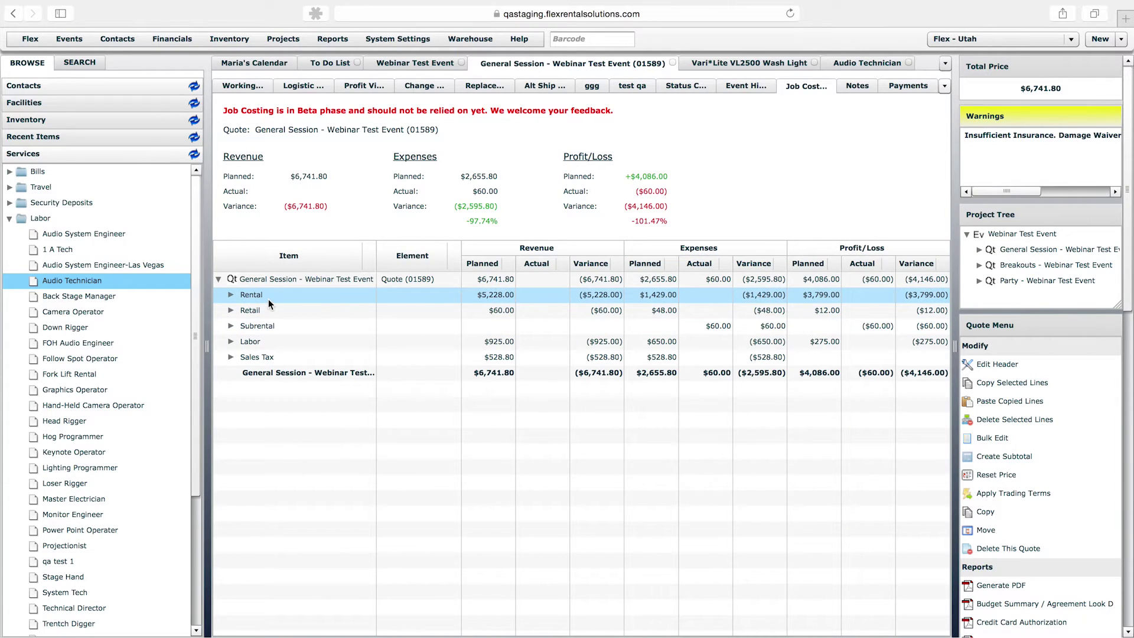
{"action": "left_click", "coordinate": [267, 310]}
{"action": "left_click", "coordinate": [261, 341]}
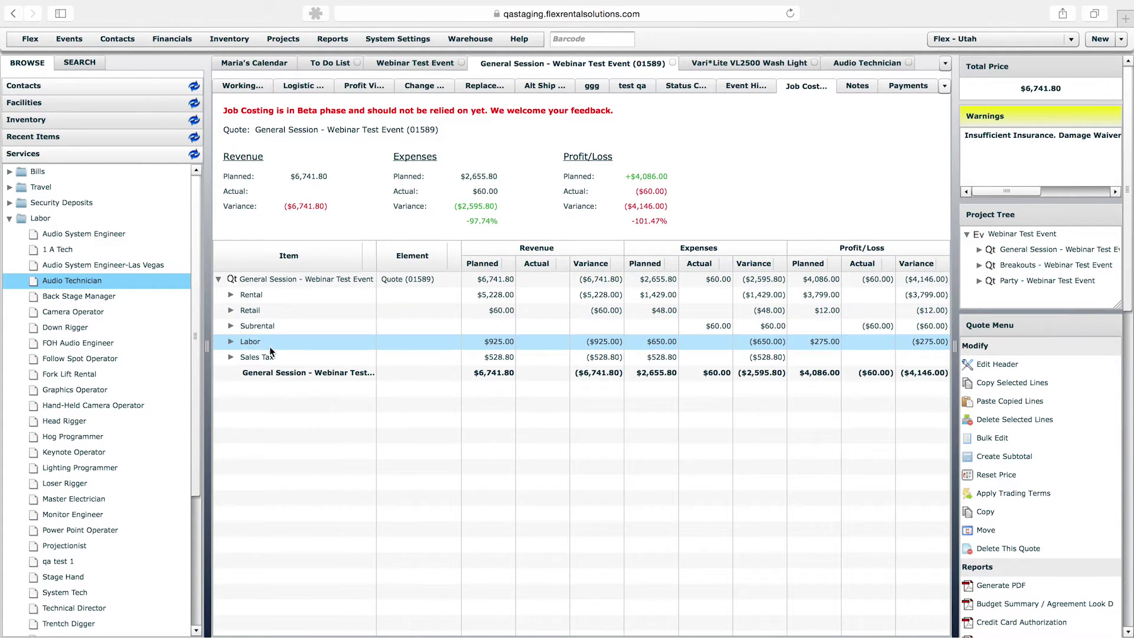
{"action": "key", "text": "Down"}
{"action": "key", "text": "Up"}
{"action": "key", "text": "Up"}
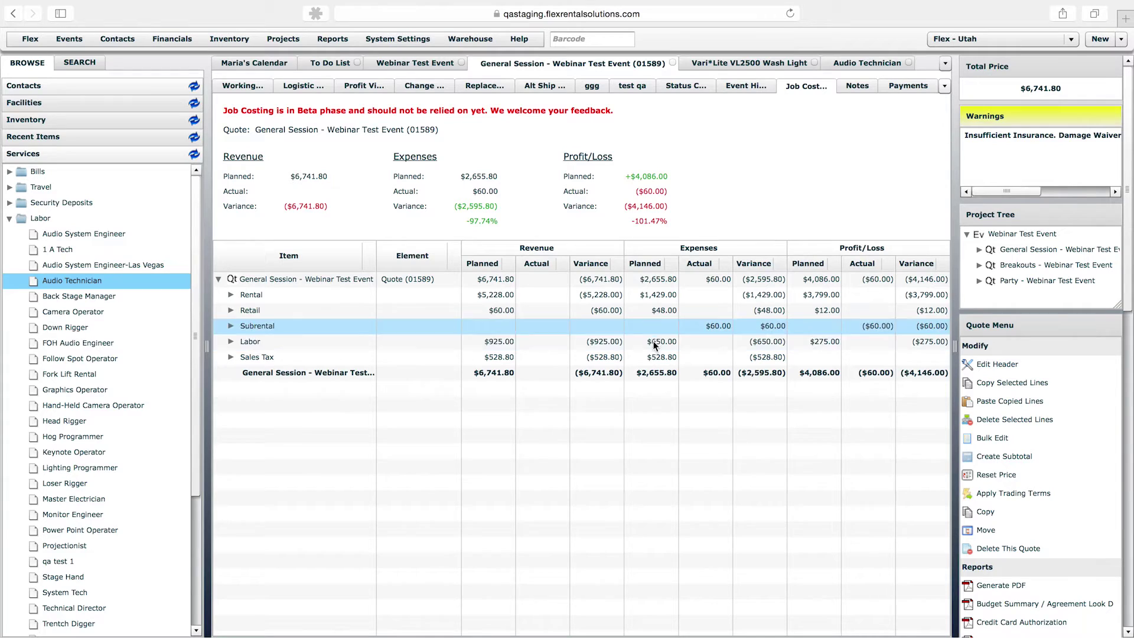
{"action": "key", "text": "Down"}
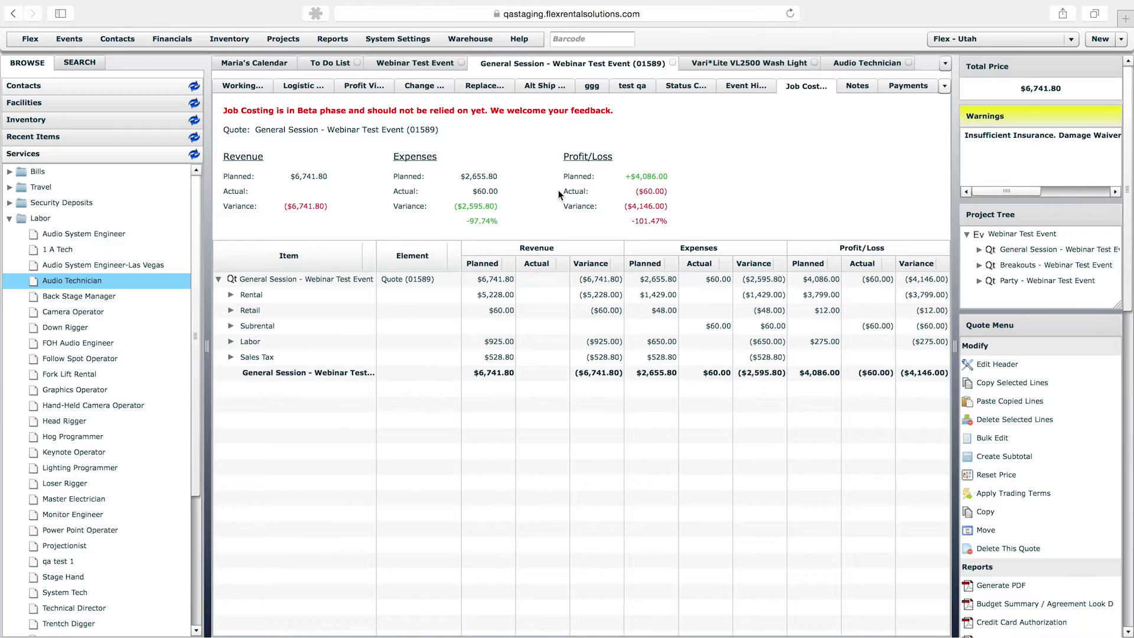
Step: Open the Catalogue Worksheet and hide the Size, Length, Width, Height, Linear Unit, Weight, Weight Unit, Manufacturer and Part No. columns
{"action": "left_click", "coordinate": [229, 39]}
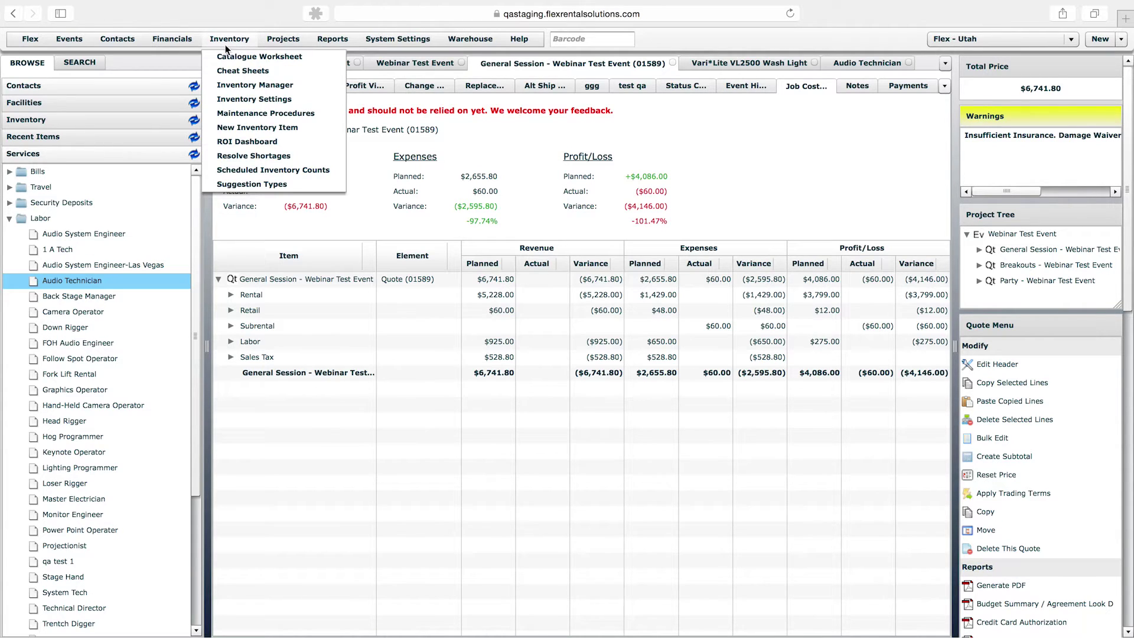
{"action": "left_click", "coordinate": [246, 60]}
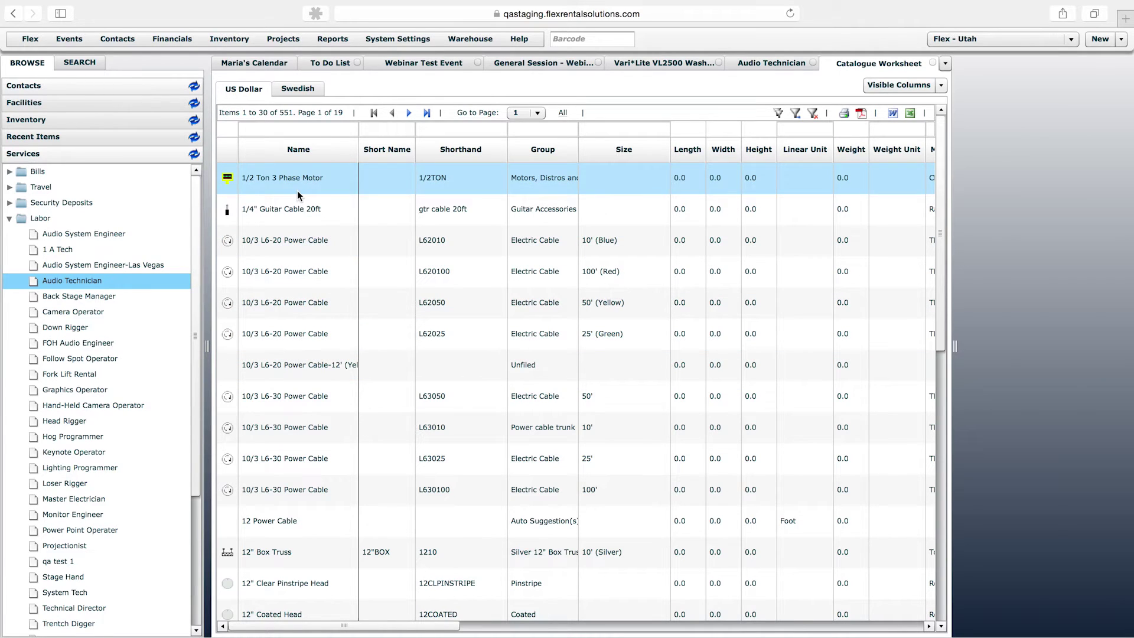
{"action": "left_click", "coordinate": [923, 87]}
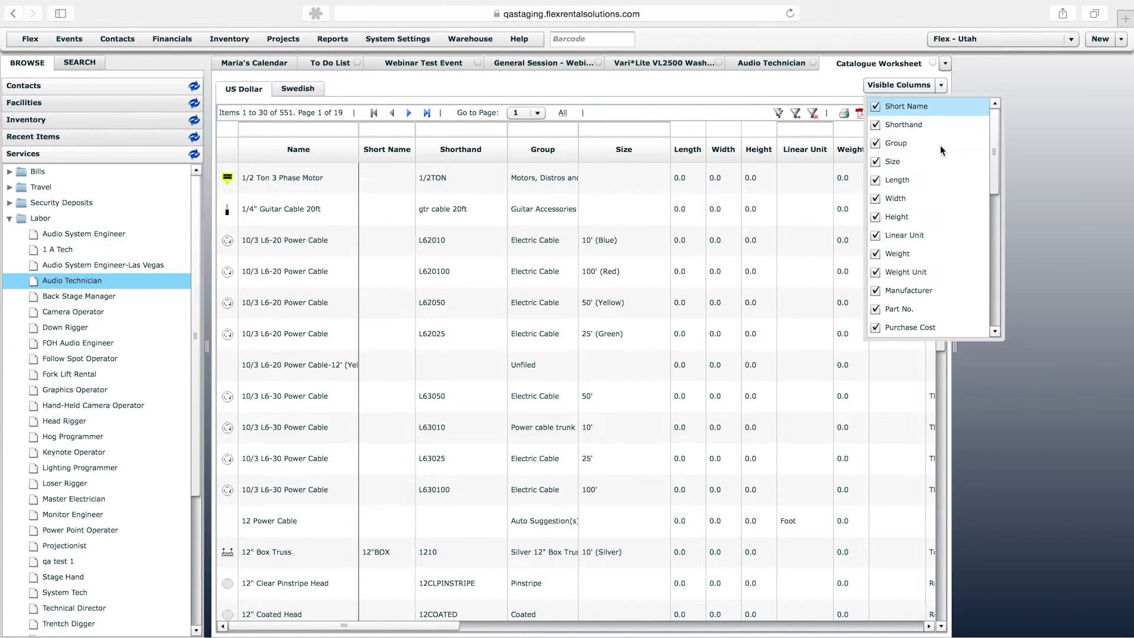
{"action": "left_click", "coordinate": [898, 183]}
{"action": "left_click", "coordinate": [896, 199]}
{"action": "left_click", "coordinate": [896, 217]}
{"action": "left_click", "coordinate": [901, 236]}
{"action": "left_click", "coordinate": [899, 254]}
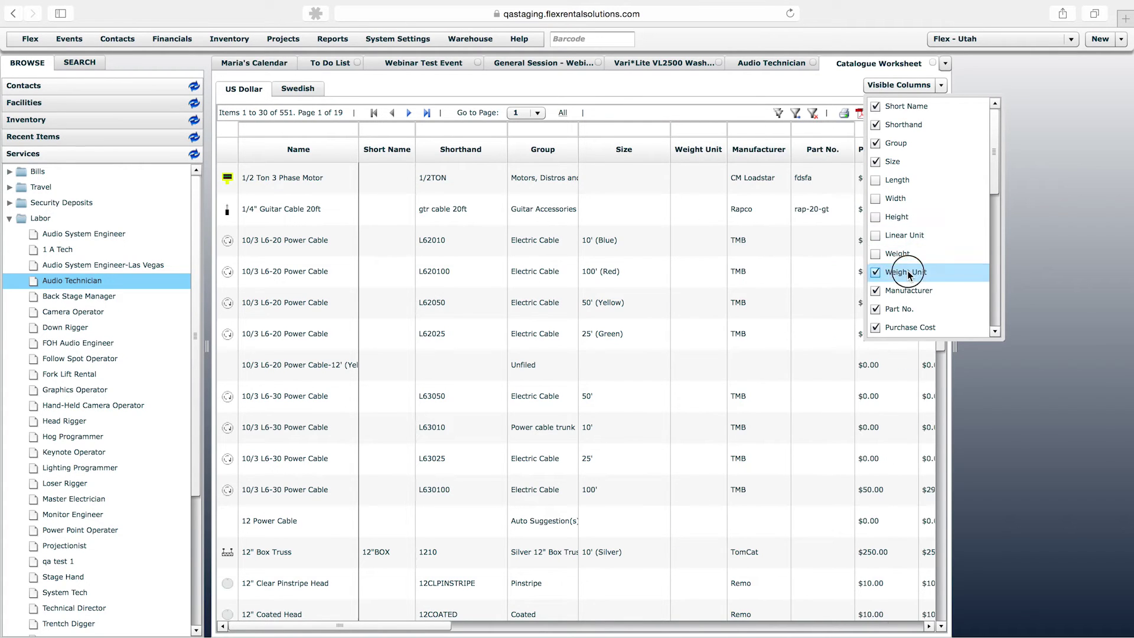
{"action": "left_click", "coordinate": [906, 272]}
{"action": "left_click", "coordinate": [908, 290]}
{"action": "left_click", "coordinate": [898, 309]}
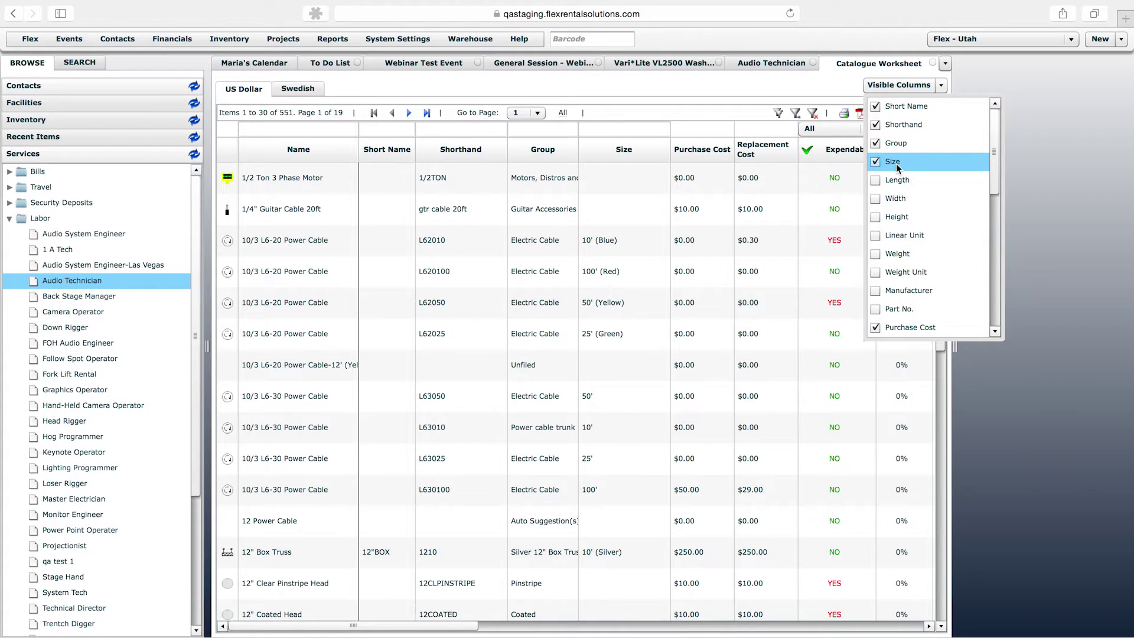
{"action": "left_click", "coordinate": [896, 166]}
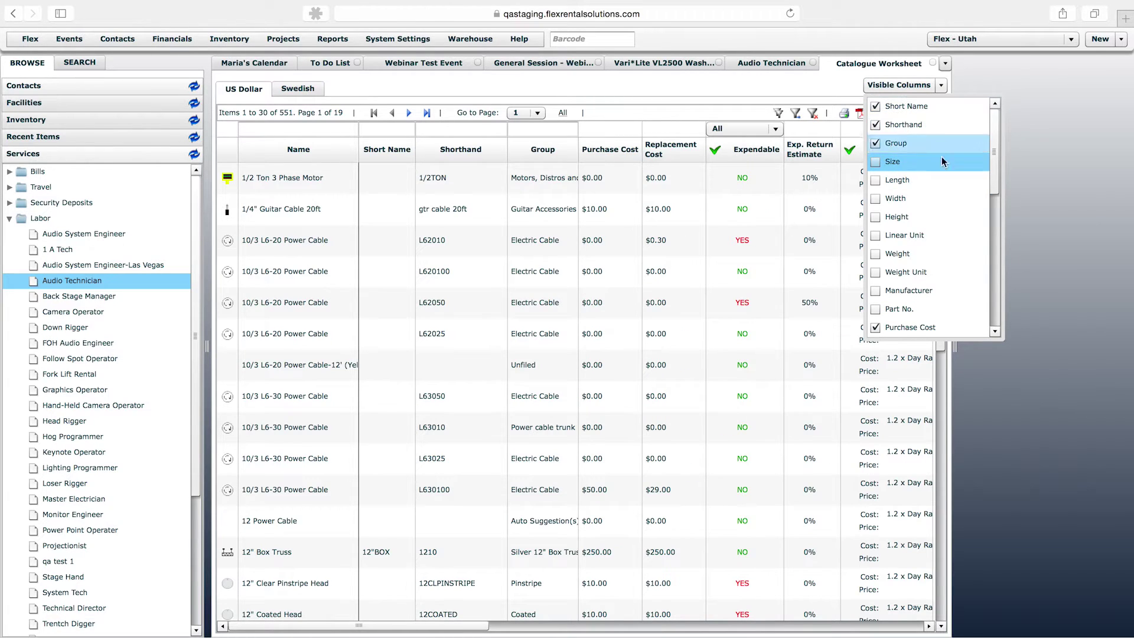
{"action": "left_click_drag", "start_coordinate": [994, 153], "coordinate": [995, 194]}
{"action": "left_click", "coordinate": [1060, 177]}
Step: Open the Day Rate cost and price for editing on the 1/4" Guitar Cable 20ft and the 10/3 L6-20 Power Cable 10' (Blue)
{"action": "left_click_drag", "start_coordinate": [463, 630], "coordinate": [623, 611]}
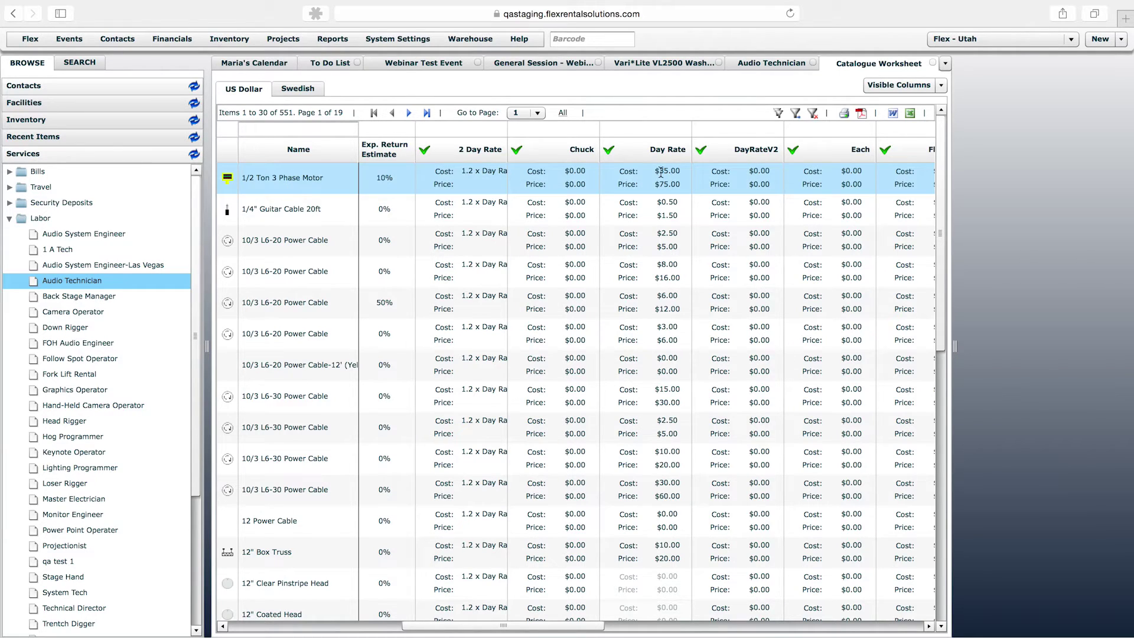
{"action": "left_click", "coordinate": [670, 202]}
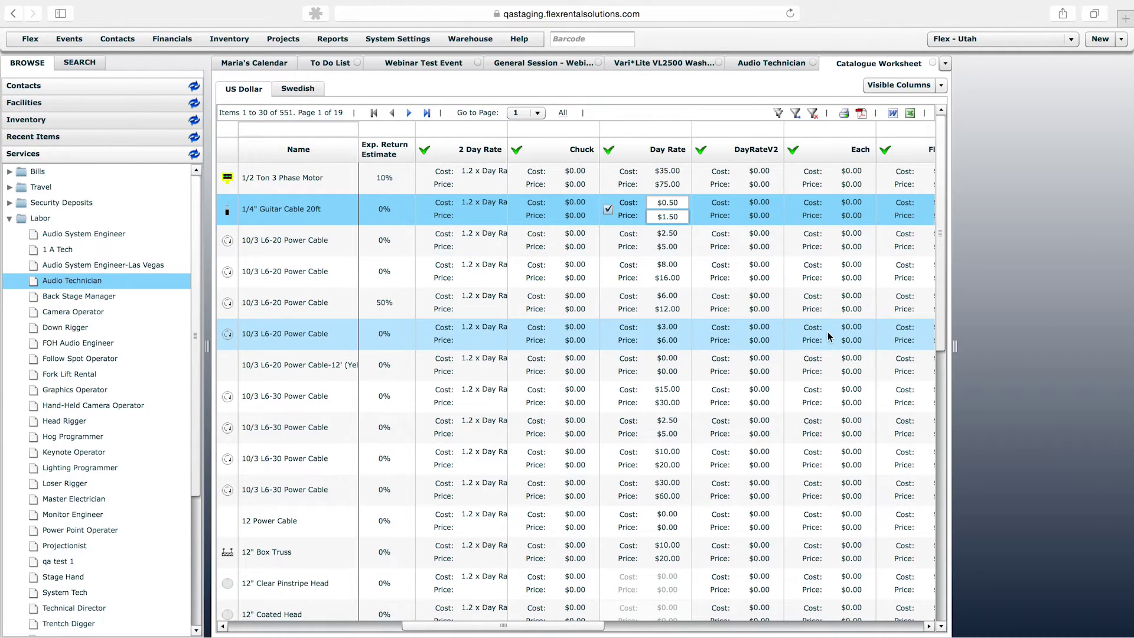
{"action": "left_click", "coordinate": [676, 233]}
{"action": "left_click", "coordinate": [679, 247]}
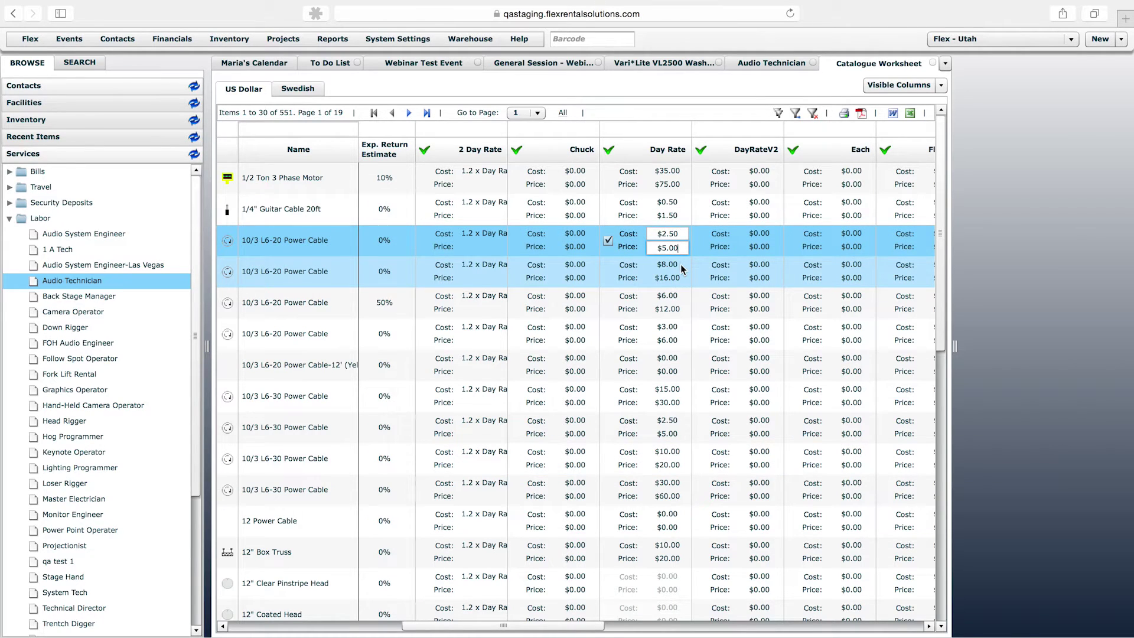
Step: Show all catalogue worksheet items on a single page and look through the whole list
{"action": "left_click", "coordinate": [563, 114]}
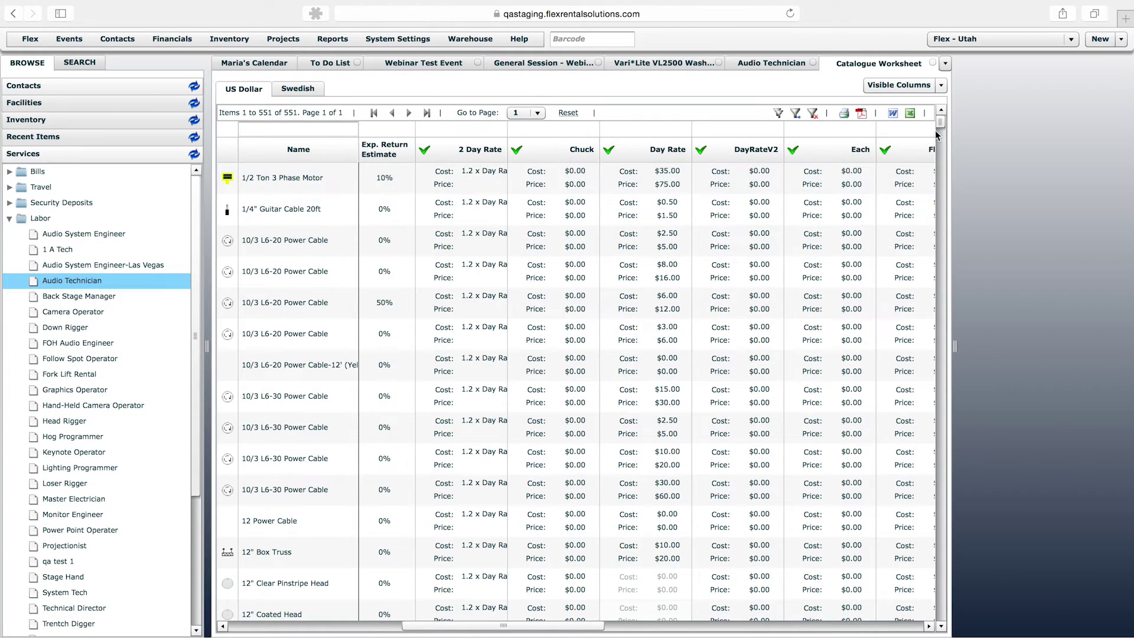
{"action": "left_click_drag", "start_coordinate": [940, 122], "coordinate": [952, 577]}
{"action": "left_click_drag", "start_coordinate": [953, 230], "coordinate": [944, 94]}
Step: Close the Catalogue Worksheet, the Audio Technician service and the wash light item to return to the General Session quote's job costing
{"action": "left_click", "coordinate": [933, 61]}
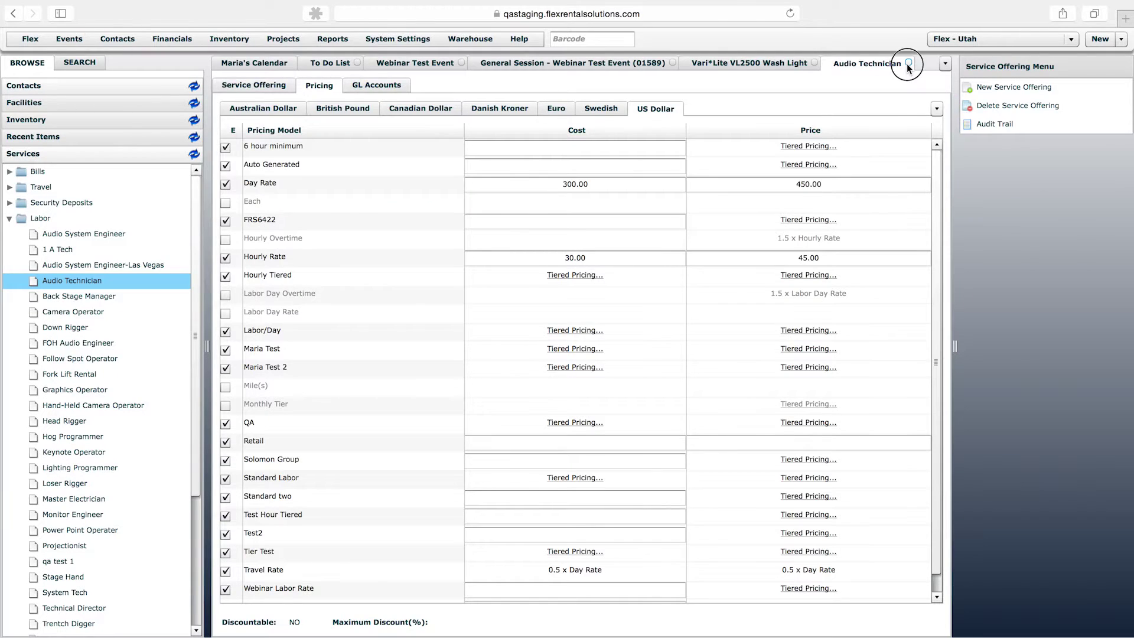
{"action": "left_click", "coordinate": [907, 63]}
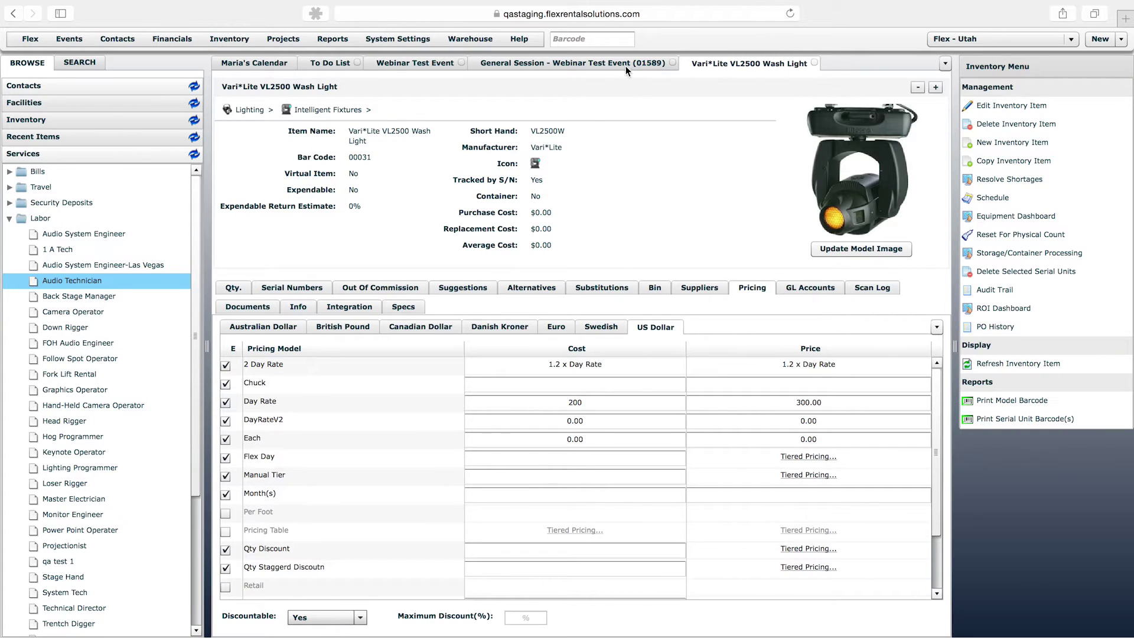
{"action": "left_click", "coordinate": [814, 63]}
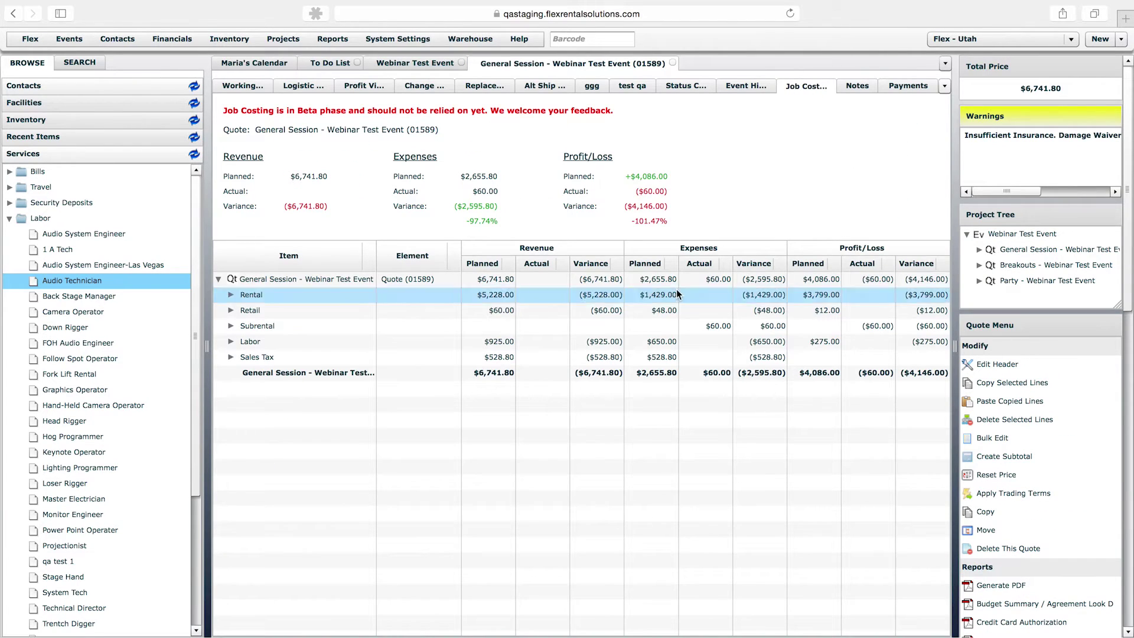
{"action": "left_click", "coordinate": [636, 286]}
Step: Show the General Session quote's profit view and inspect the editable Cost Each of the Grand MA2 console and Vari*Lite VL2500 Wash Light
{"action": "left_click", "coordinate": [353, 87]}
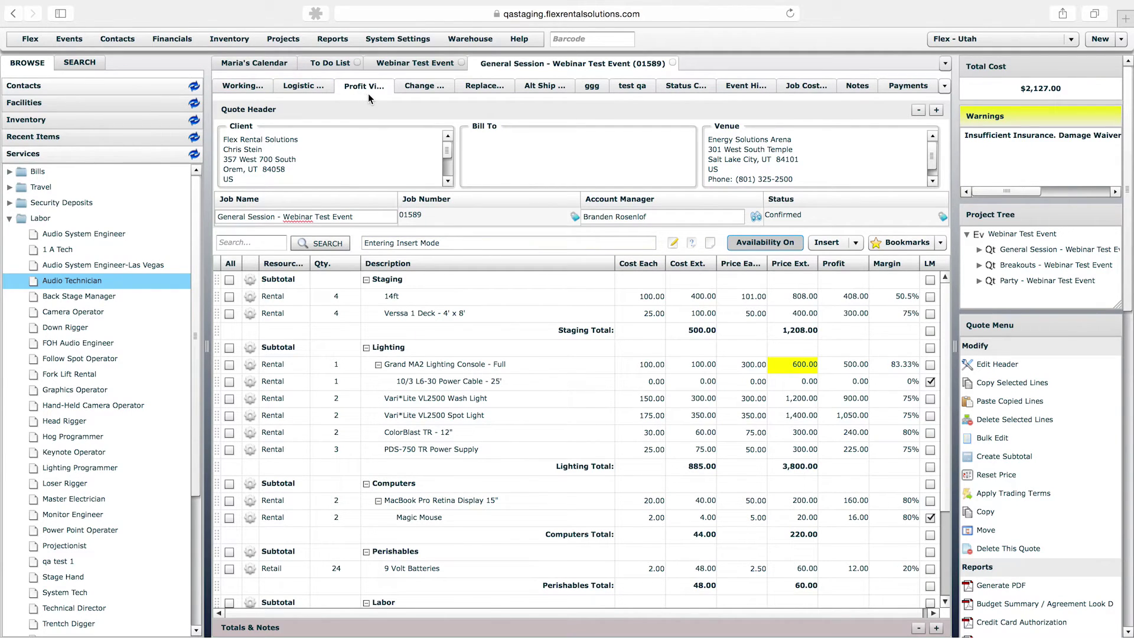
{"action": "left_click", "coordinate": [945, 317]}
{"action": "left_click_drag", "start_coordinate": [946, 317], "coordinate": [948, 284]}
{"action": "left_click", "coordinate": [636, 364]}
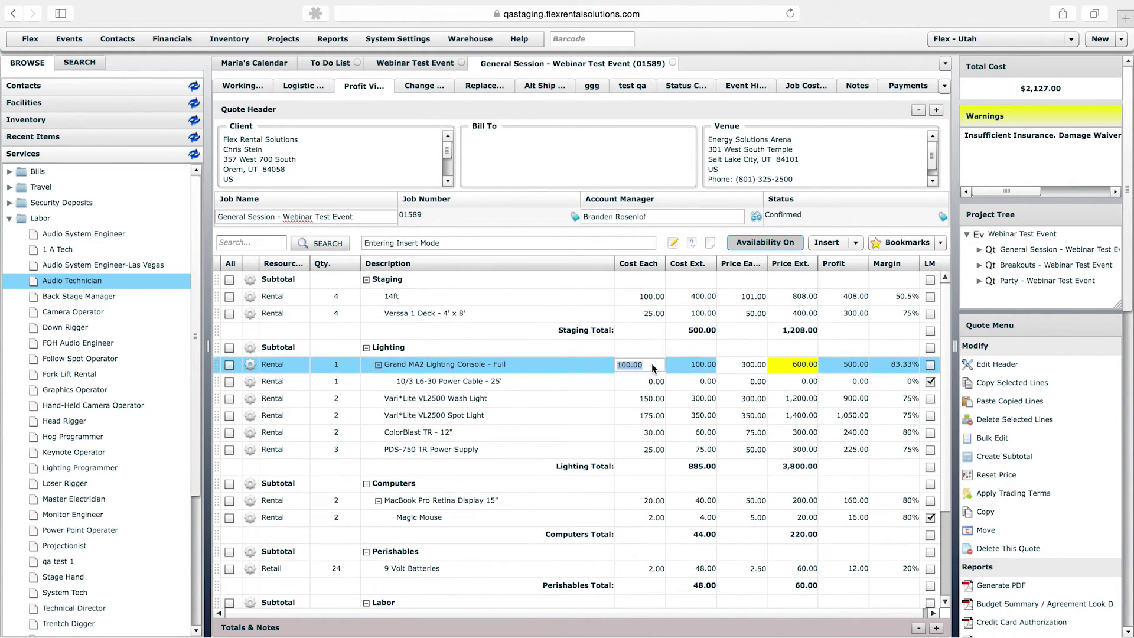
{"action": "left_click", "coordinate": [657, 398]}
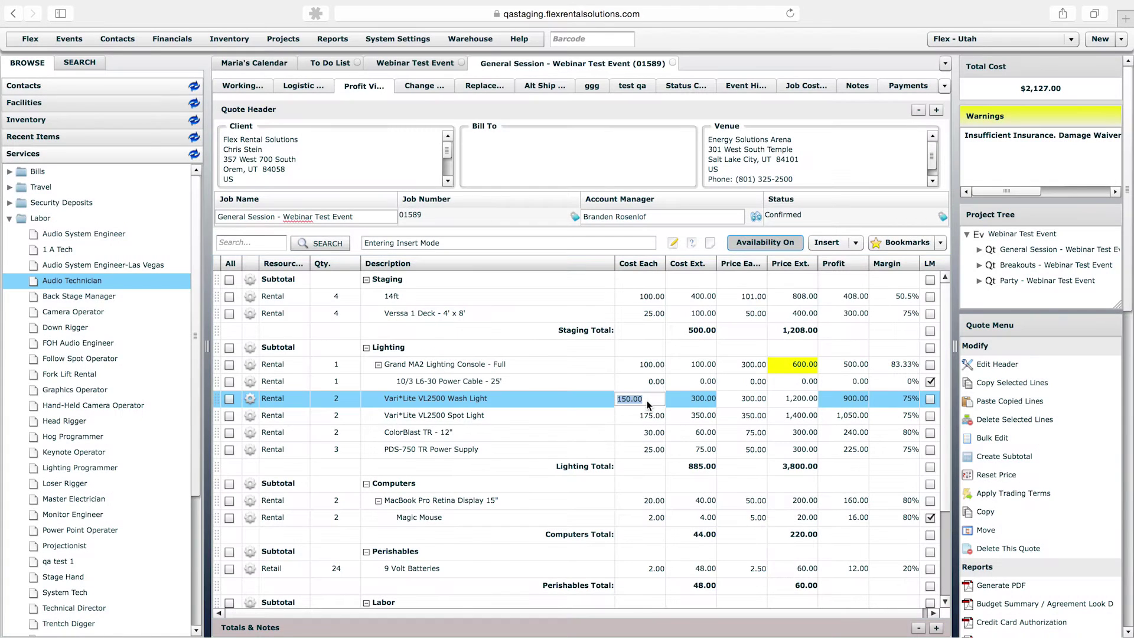
{"action": "left_click", "coordinate": [647, 400]}
{"action": "left_click", "coordinate": [664, 236]}
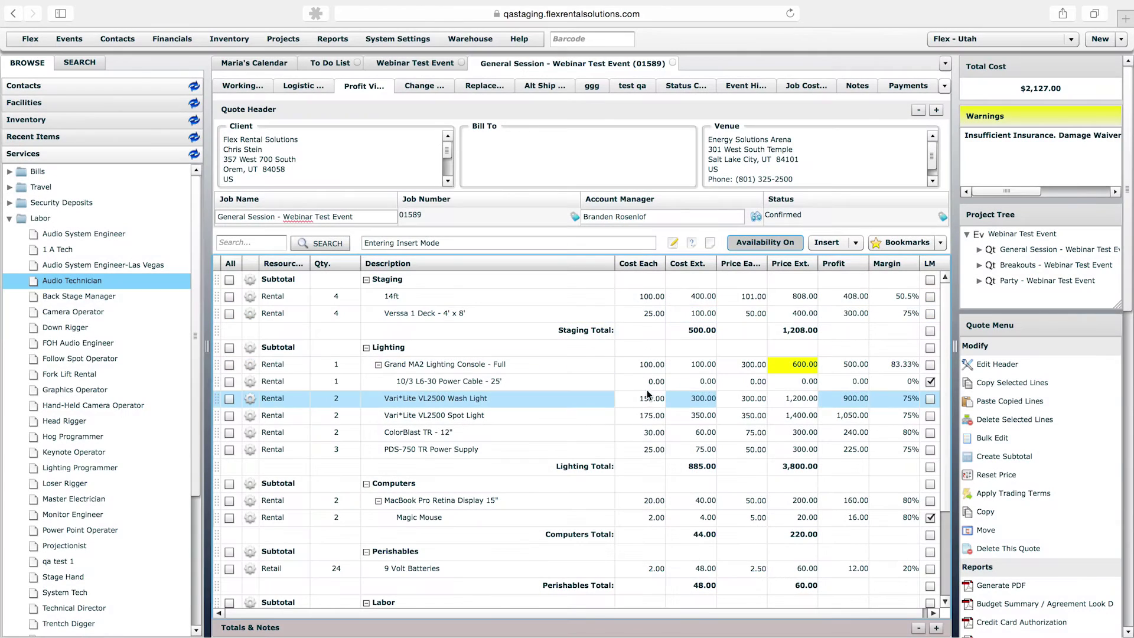
{"action": "left_click", "coordinate": [615, 377]}
Step: Return to the General Session quote's job costing and expand Retail down to its source quote
{"action": "left_click", "coordinate": [804, 87]}
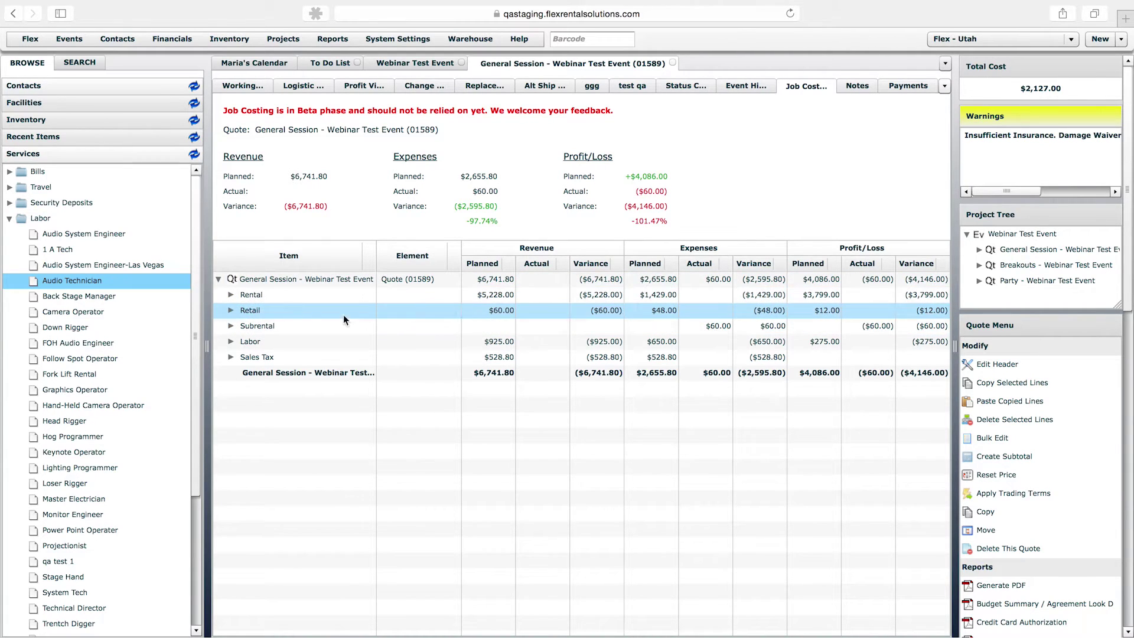
{"action": "left_click", "coordinate": [231, 311]}
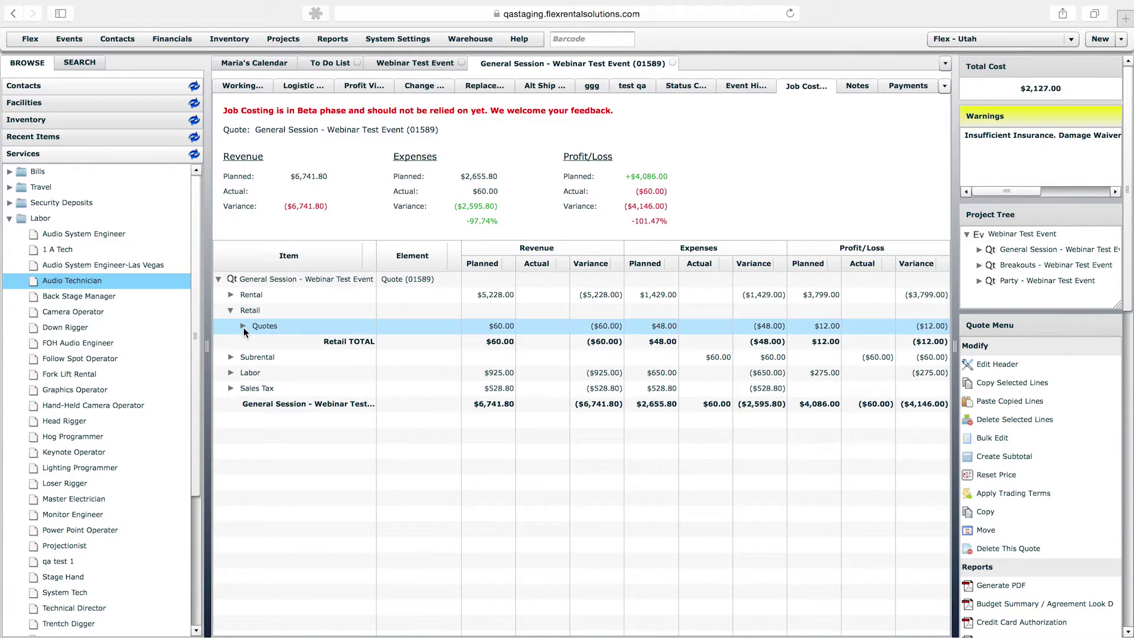
{"action": "left_click", "coordinate": [243, 326]}
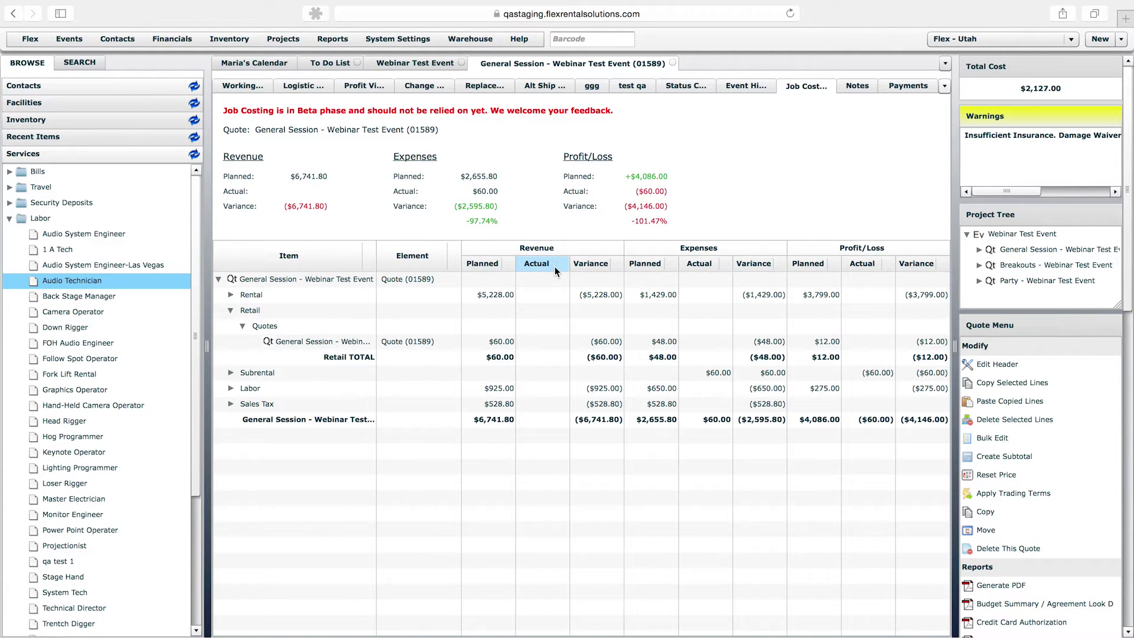
{"action": "left_click", "coordinate": [736, 134]}
Step: Open the Party - Webinar Test Event quote from the project tree and expand it to show its invoice
{"action": "left_click", "coordinate": [978, 281]}
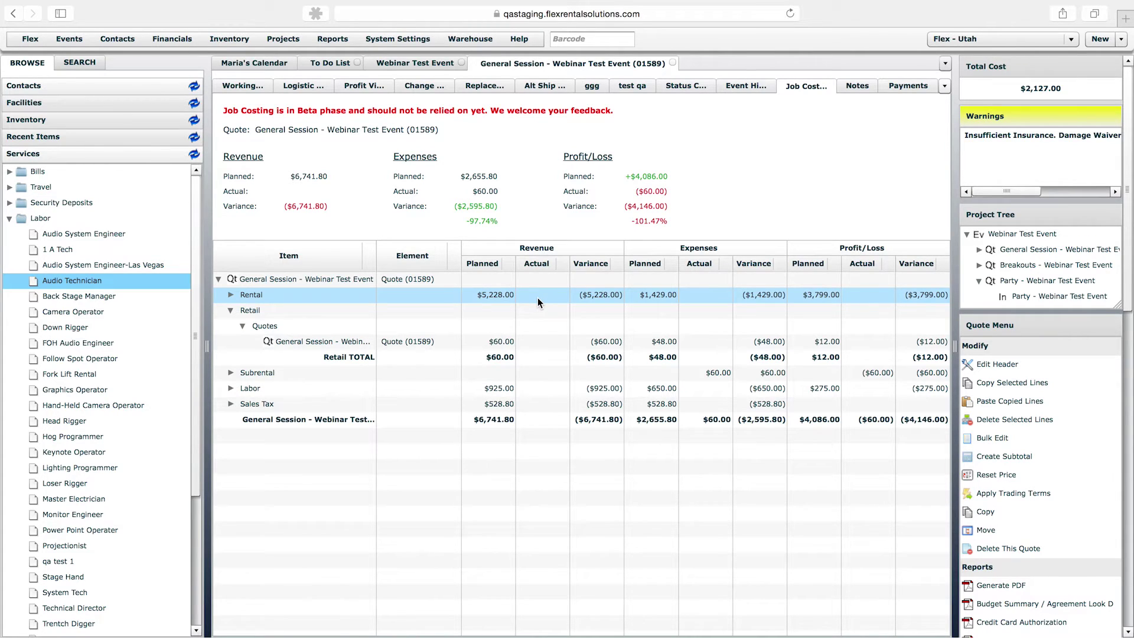
{"action": "left_click", "coordinate": [1019, 283]}
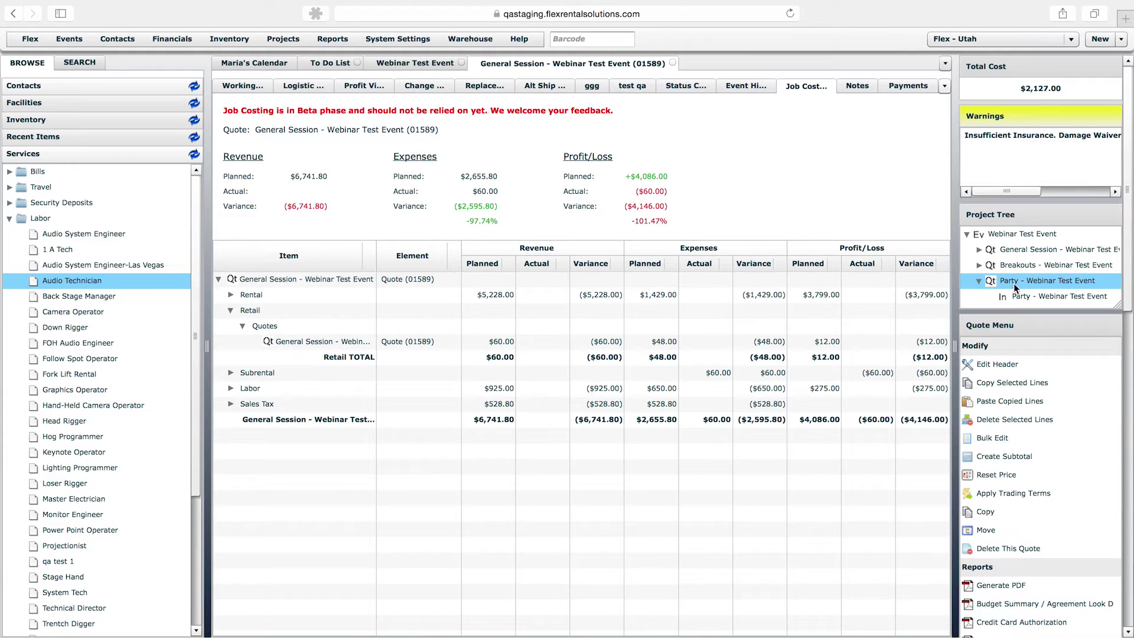
{"action": "double_click", "coordinate": [1012, 283]}
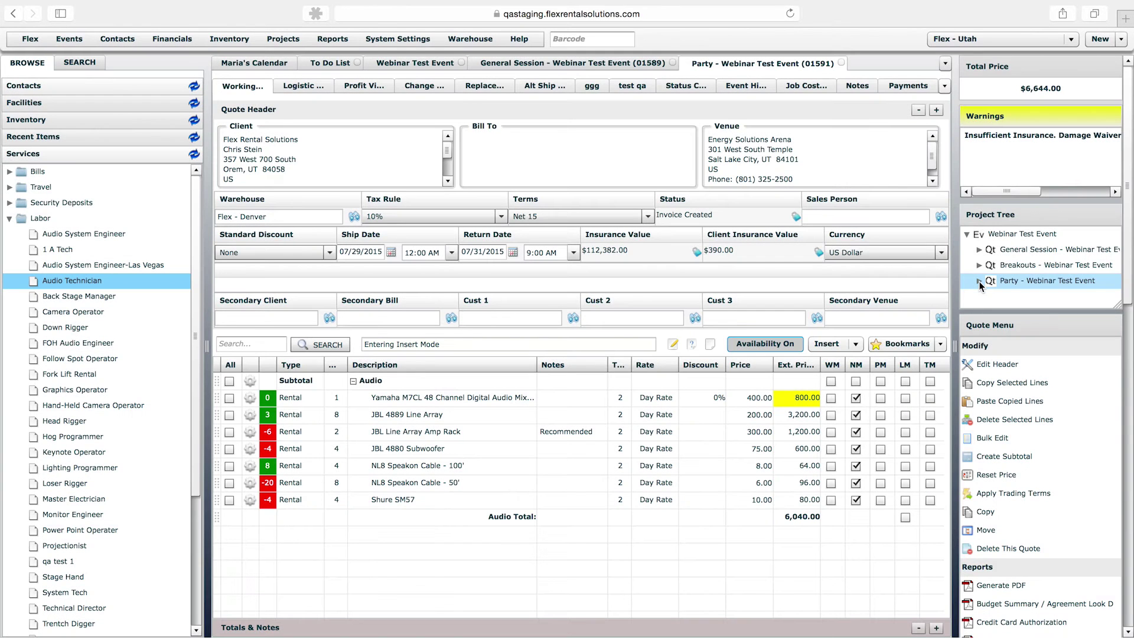
{"action": "left_click", "coordinate": [979, 281]}
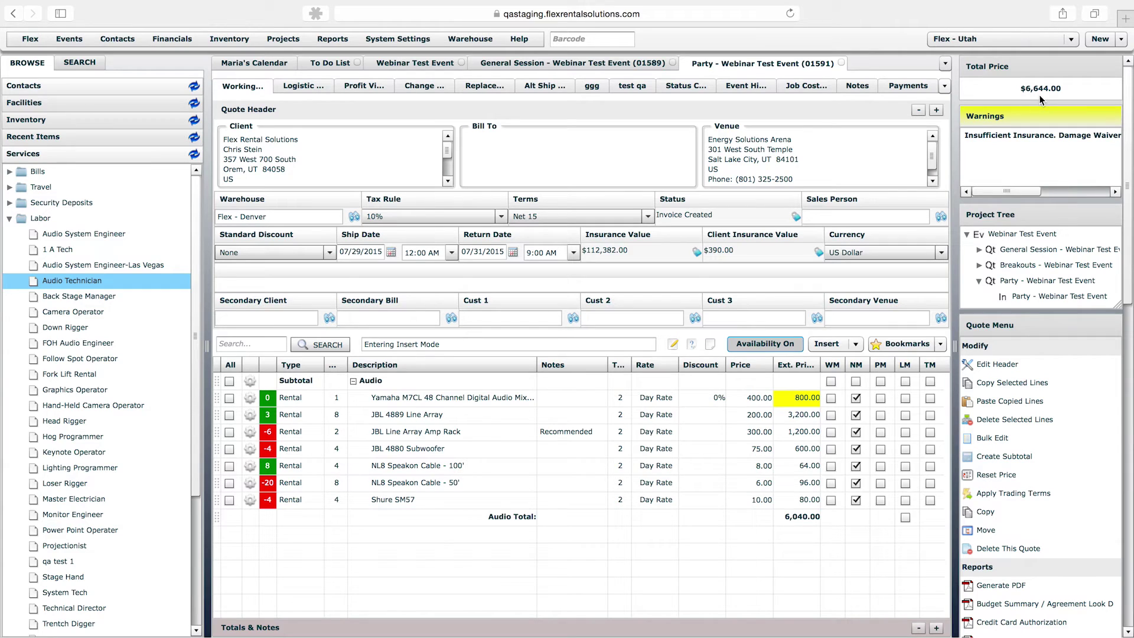
Step: Show the Party quote's job costing and expand the Rental quotes and invoices and the Sales Tax group
{"action": "left_click", "coordinate": [805, 86]}
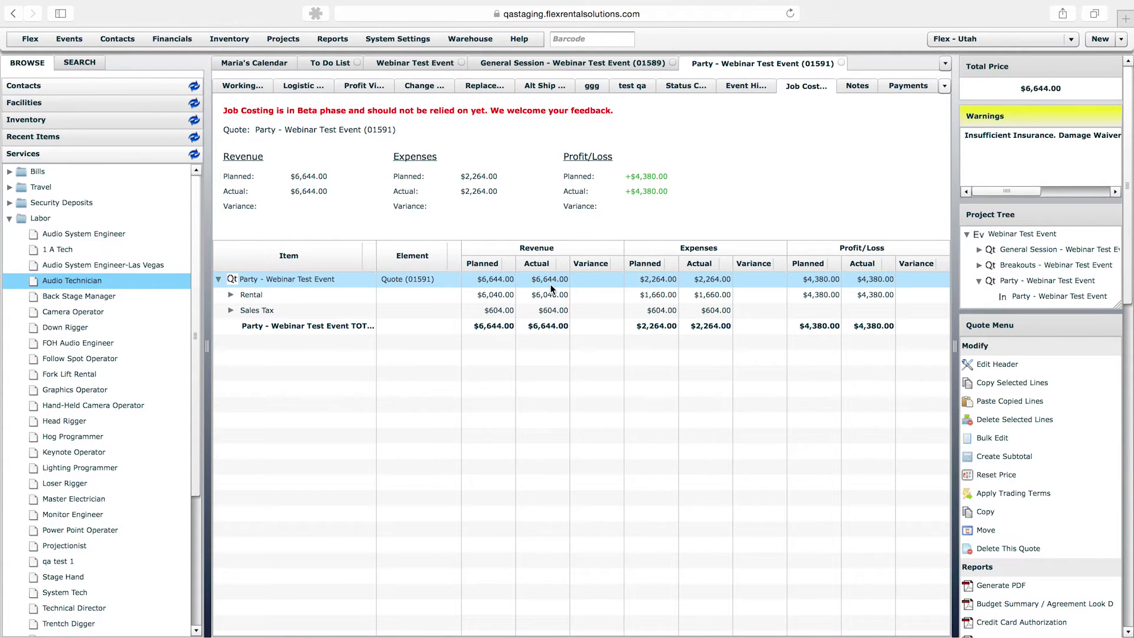
{"action": "left_click", "coordinate": [231, 295]}
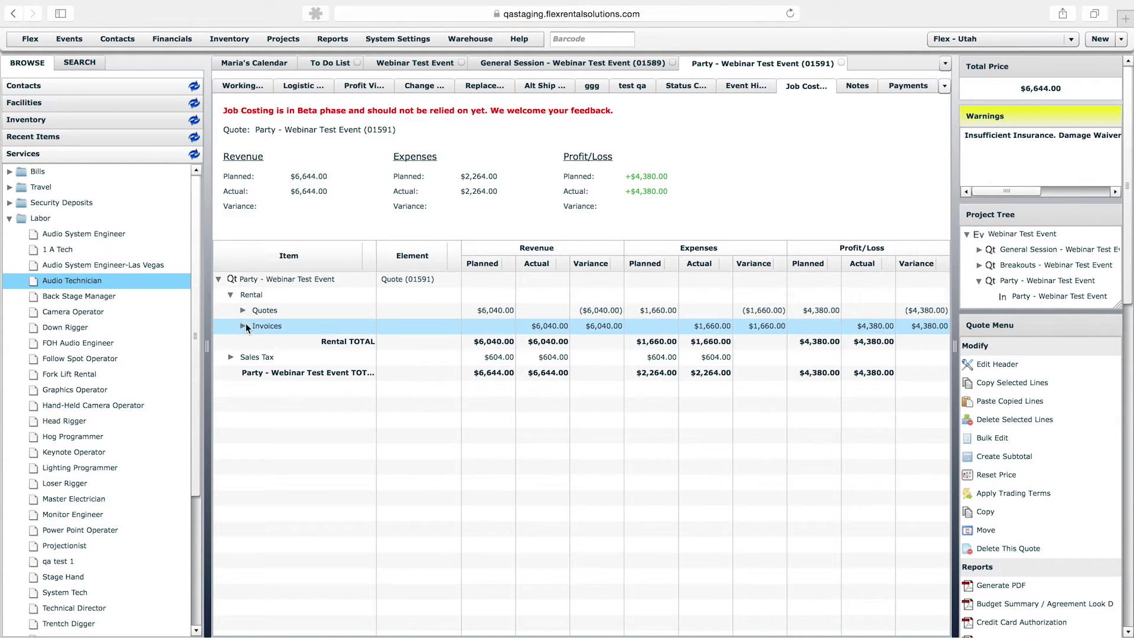
{"action": "left_click", "coordinate": [242, 310]}
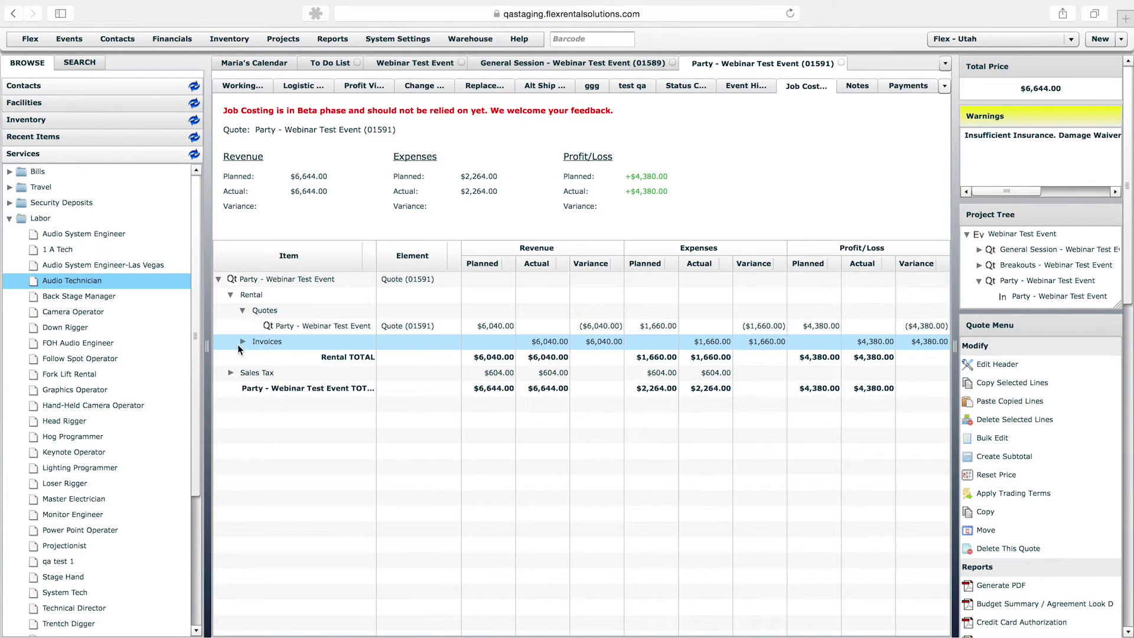
{"action": "left_click", "coordinate": [242, 342]}
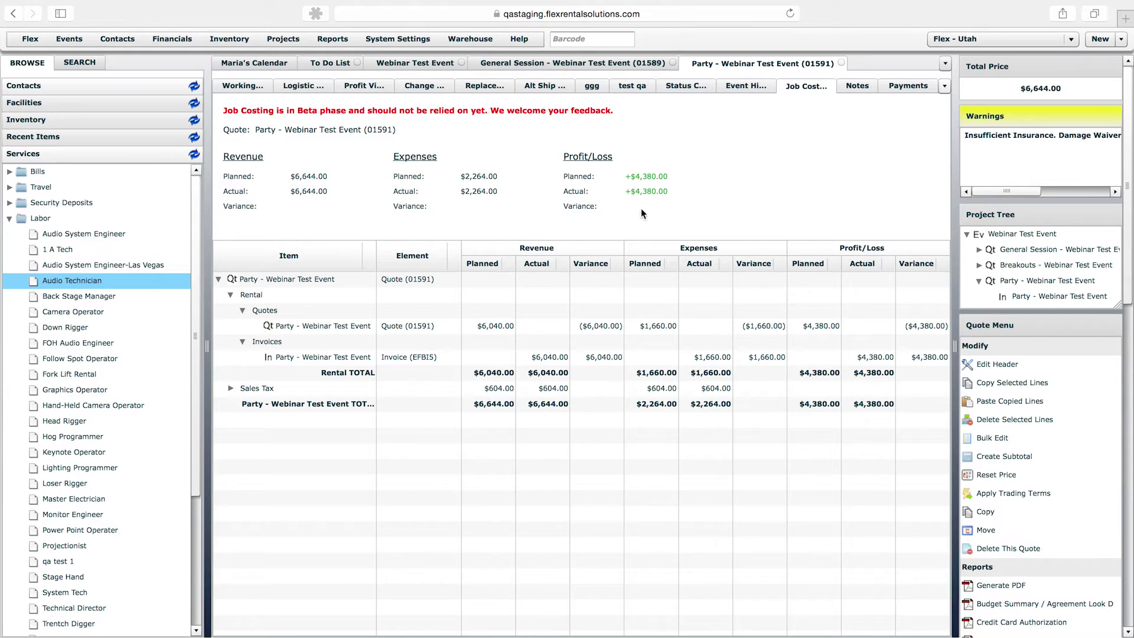
{"action": "left_click", "coordinate": [231, 388]}
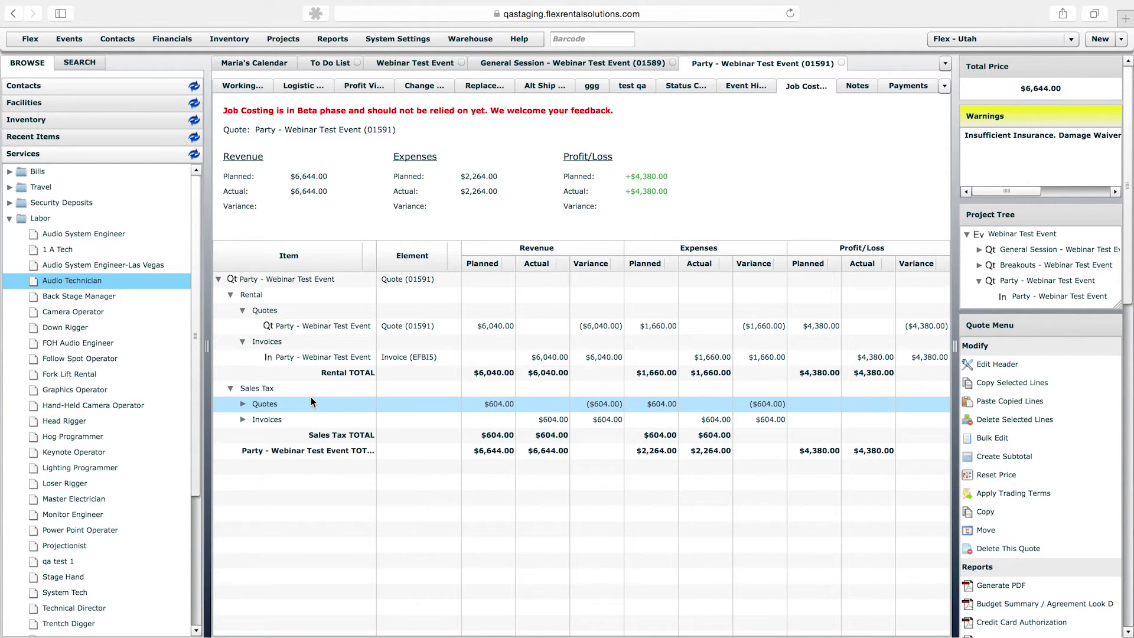
Step: Expand the Sales Tax quotes in the Party quote's job costing and highlight the quote's total row
{"action": "left_click", "coordinate": [242, 404]}
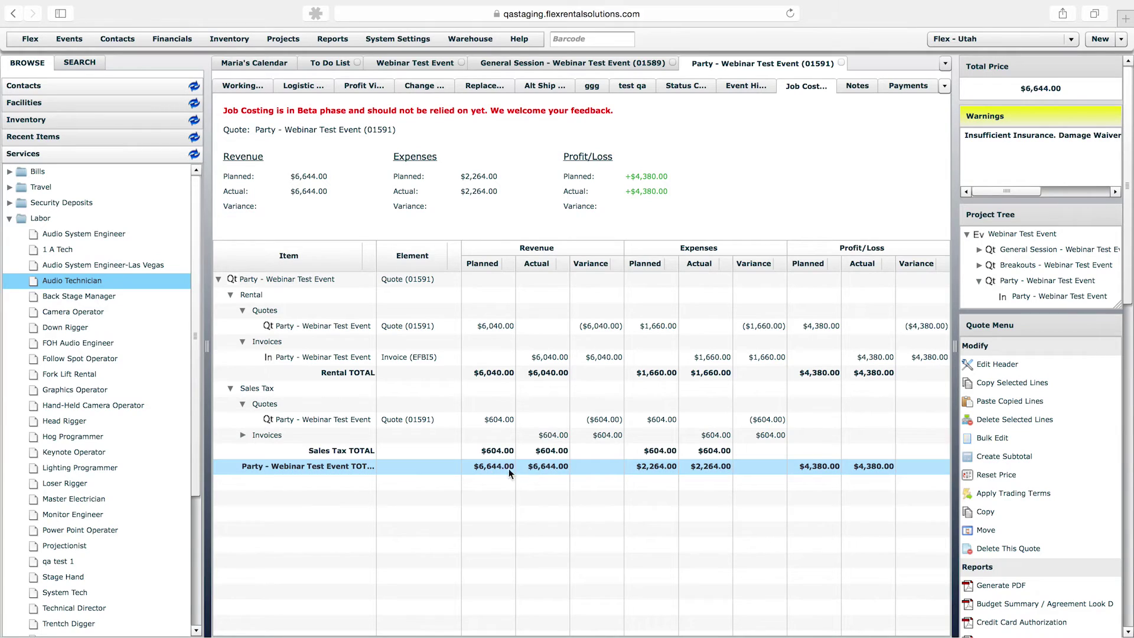
{"action": "left_click", "coordinate": [491, 469]}
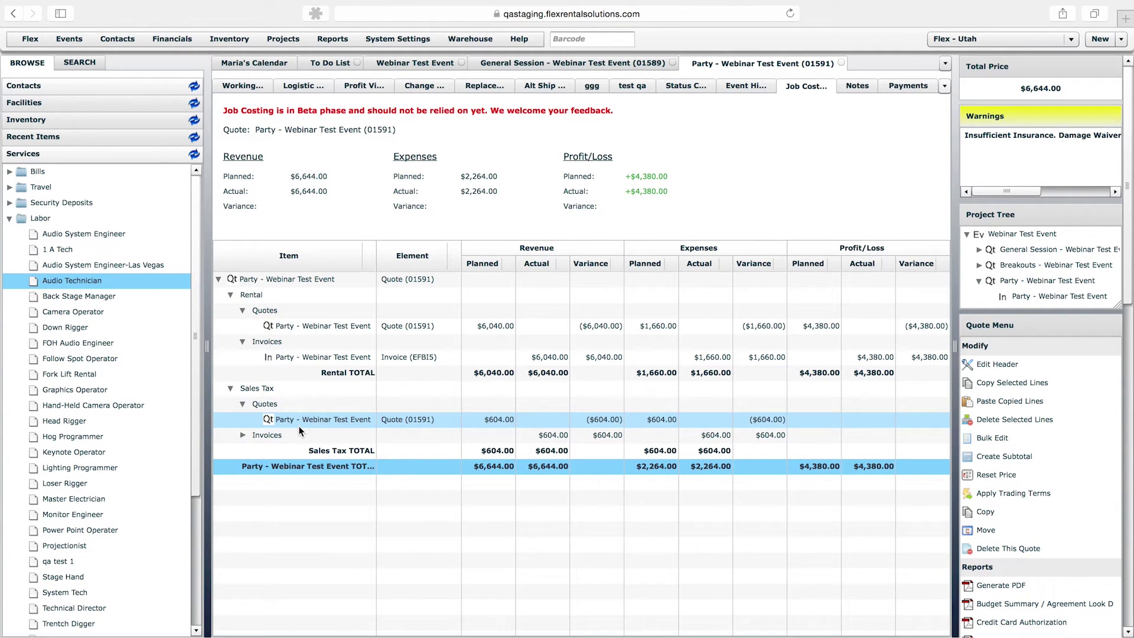
Step: Return to the Webinar Test Event and inspect the General Session quote's child elements in the project tree
{"action": "left_click", "coordinate": [425, 65]}
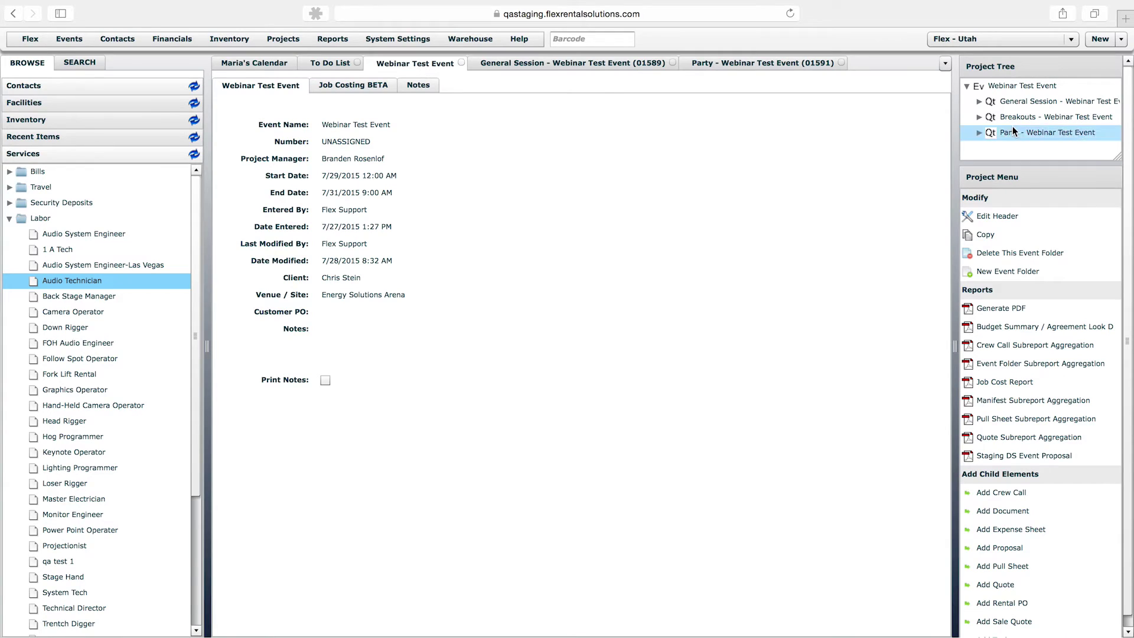
{"action": "left_click", "coordinate": [979, 102]}
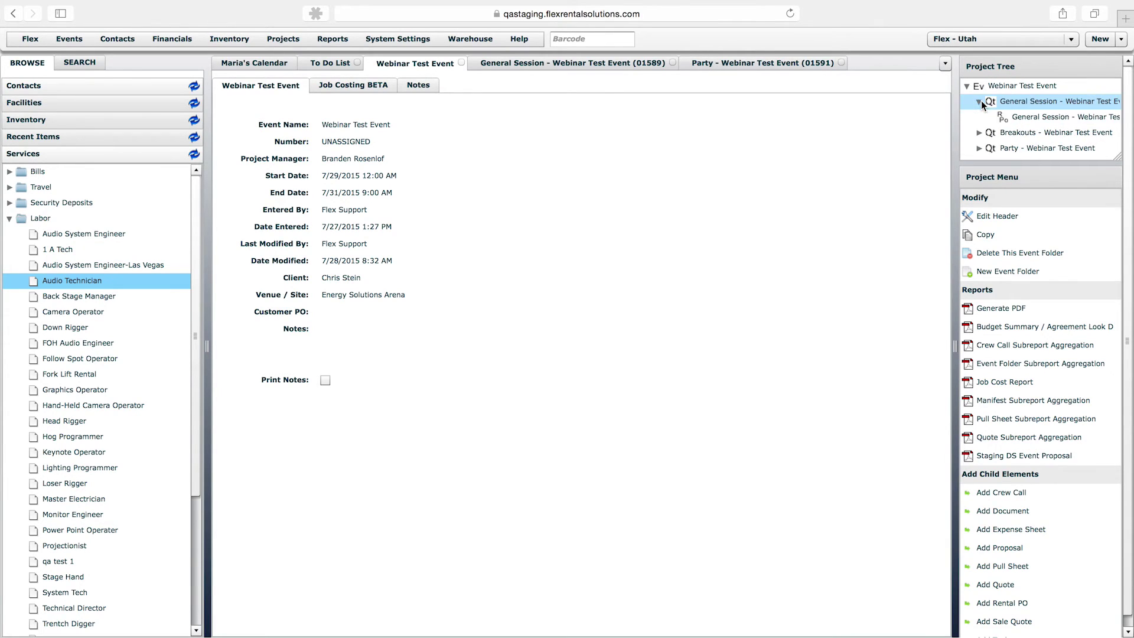
{"action": "left_click", "coordinate": [979, 102]}
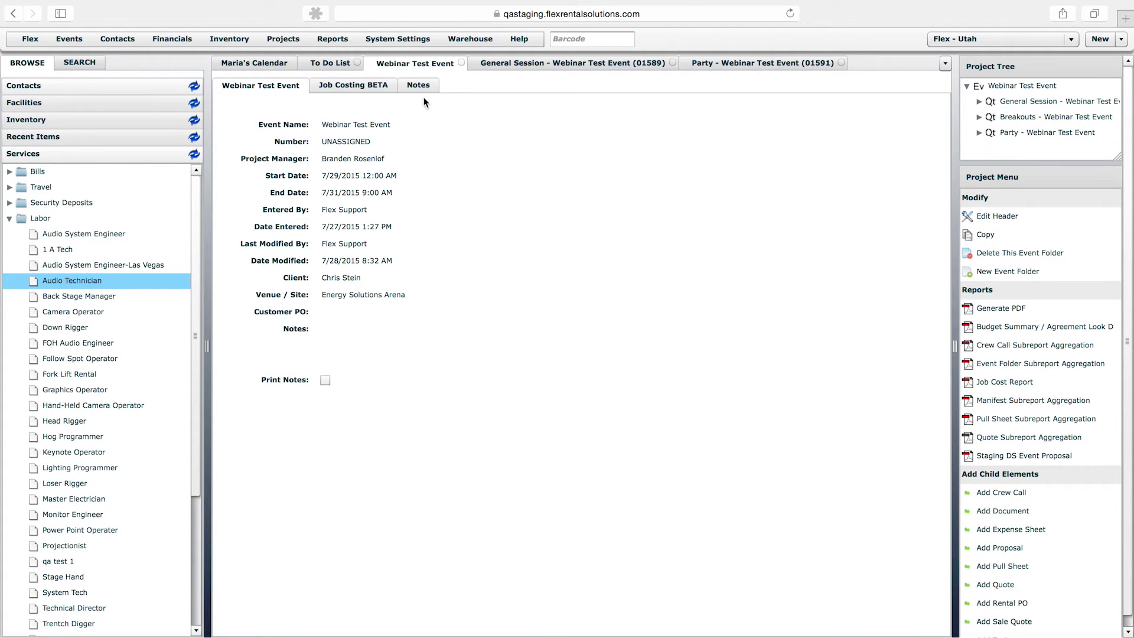
Step: Show the event's job costing and expand Rental down to its individual quotes and invoices
{"action": "left_click", "coordinate": [345, 85]}
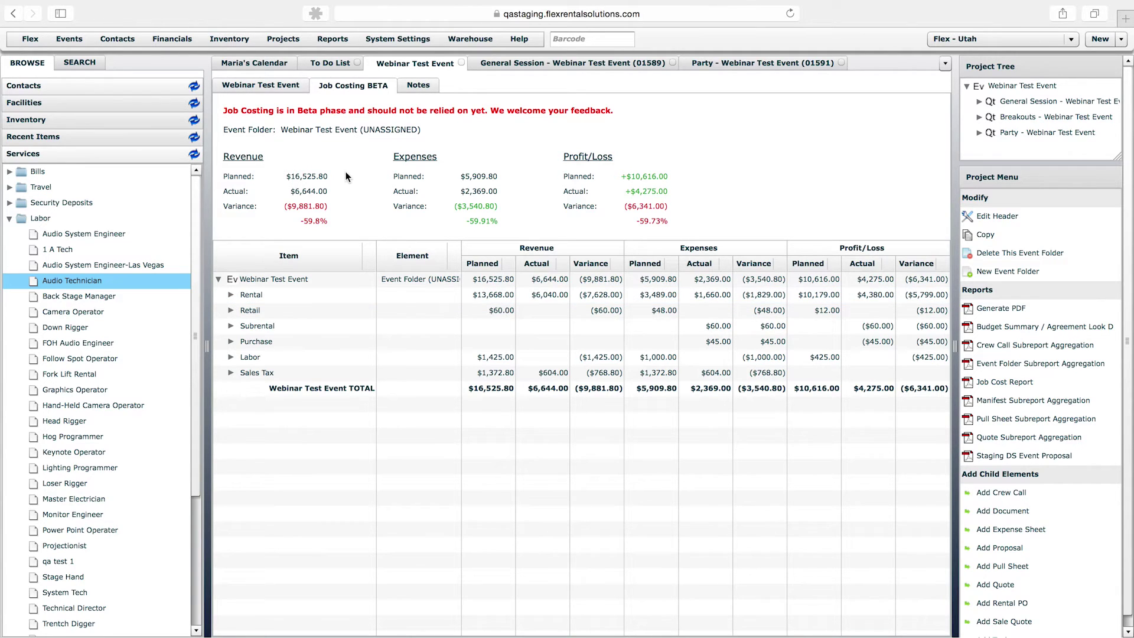
{"action": "left_click", "coordinate": [230, 295]}
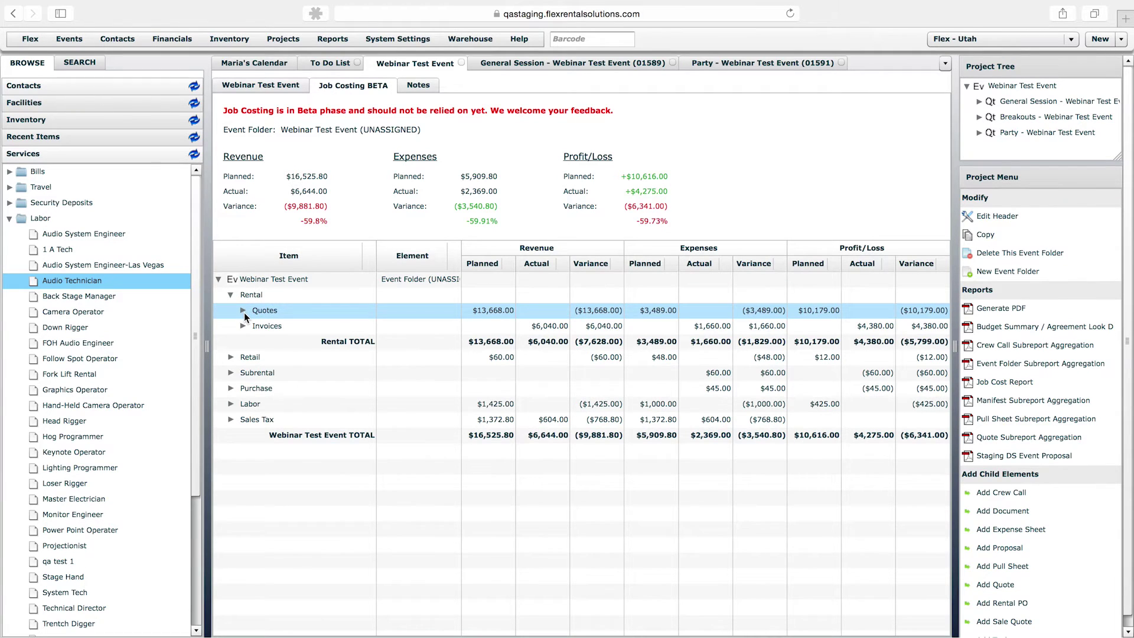
{"action": "left_click", "coordinate": [243, 310]}
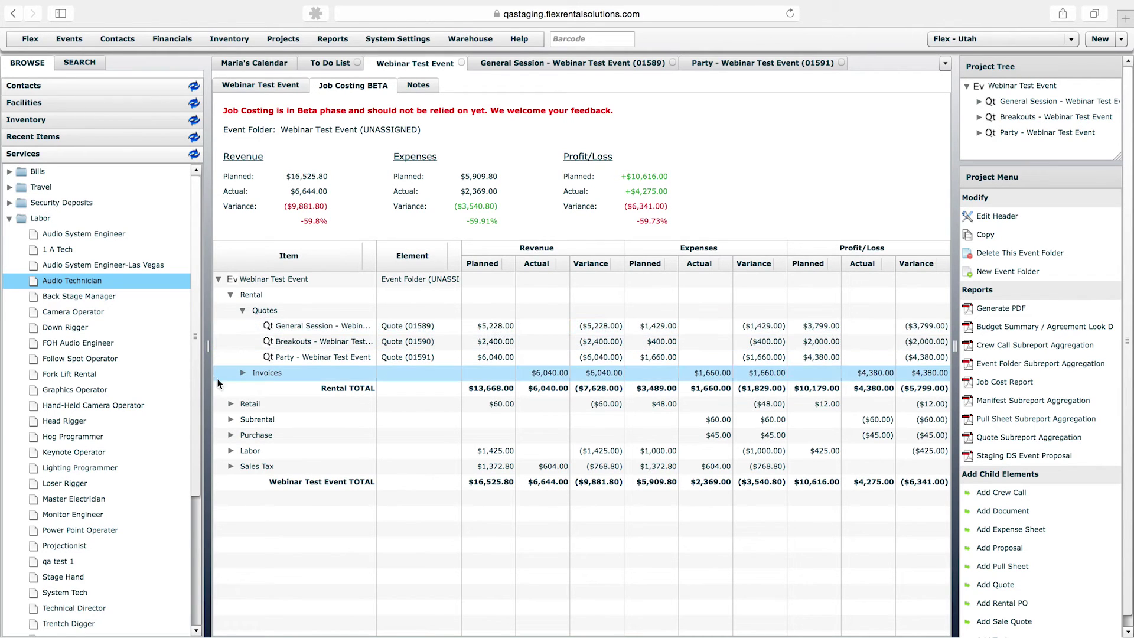
{"action": "left_click", "coordinate": [242, 372]}
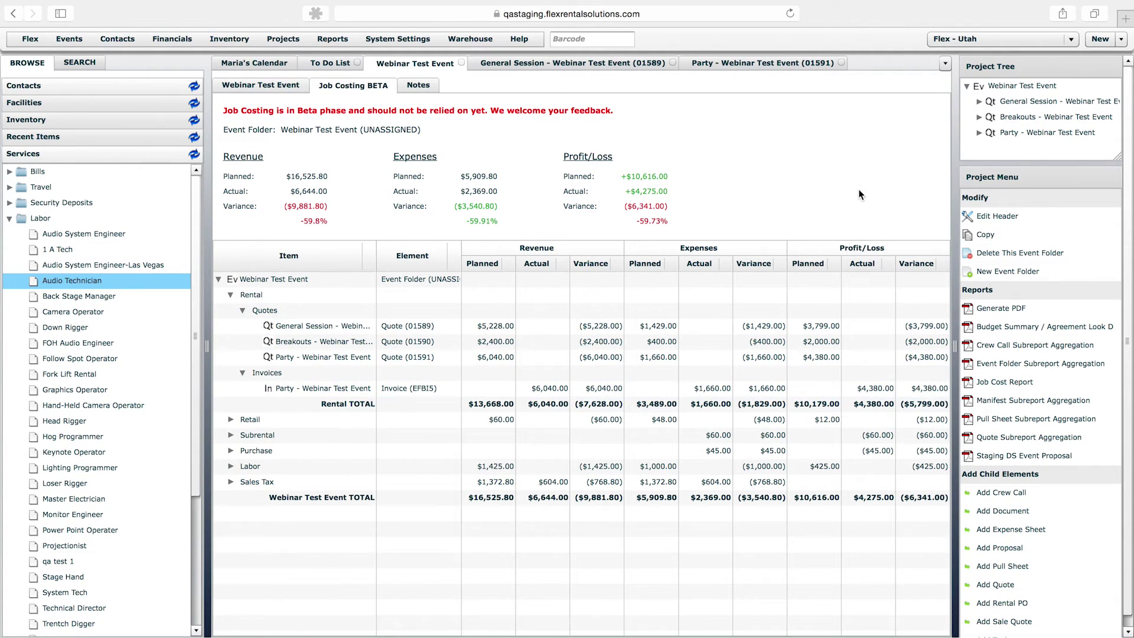
Step: Generate an invoice from the General Session - Webinar Test Event quote and confirm the workflow action
{"action": "left_click", "coordinate": [614, 64]}
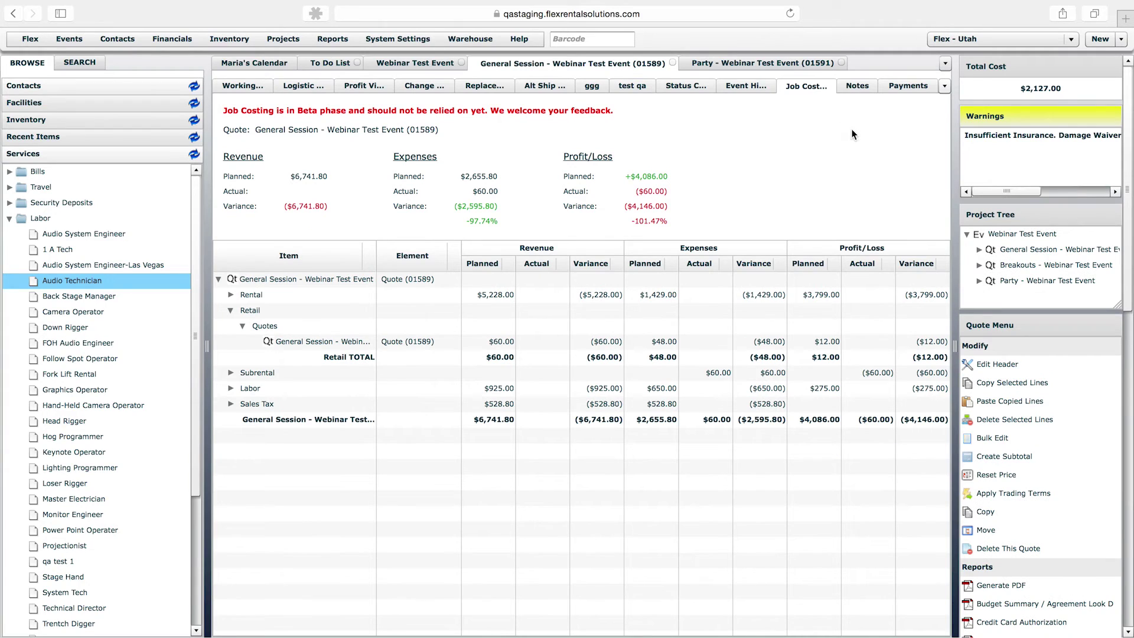
{"action": "left_click", "coordinate": [1129, 481]}
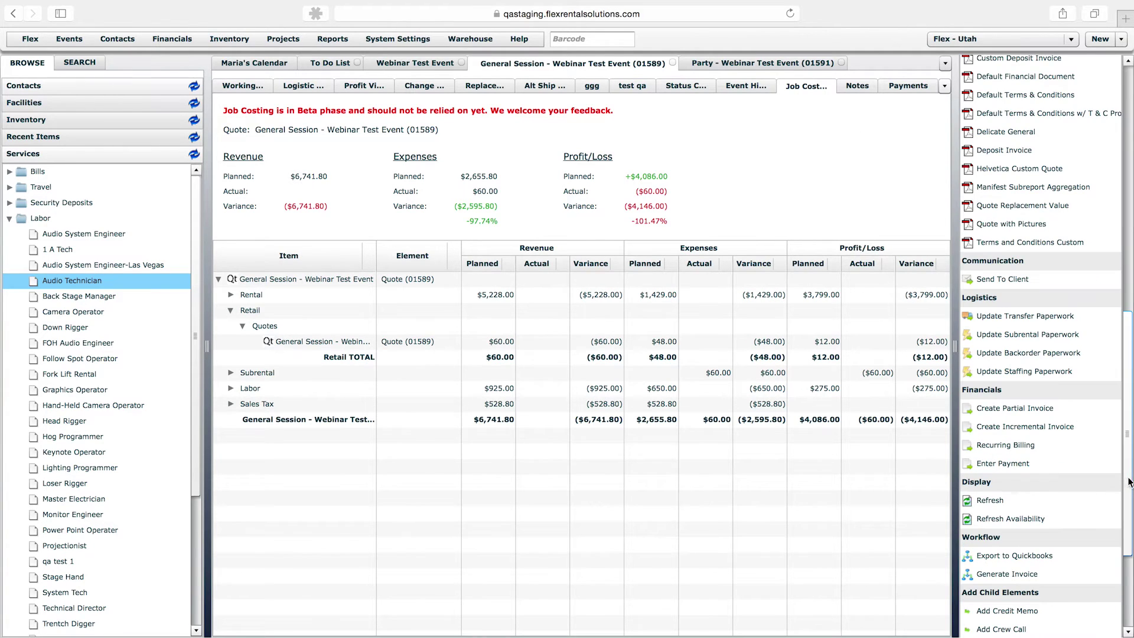
{"action": "left_click", "coordinate": [1007, 573]}
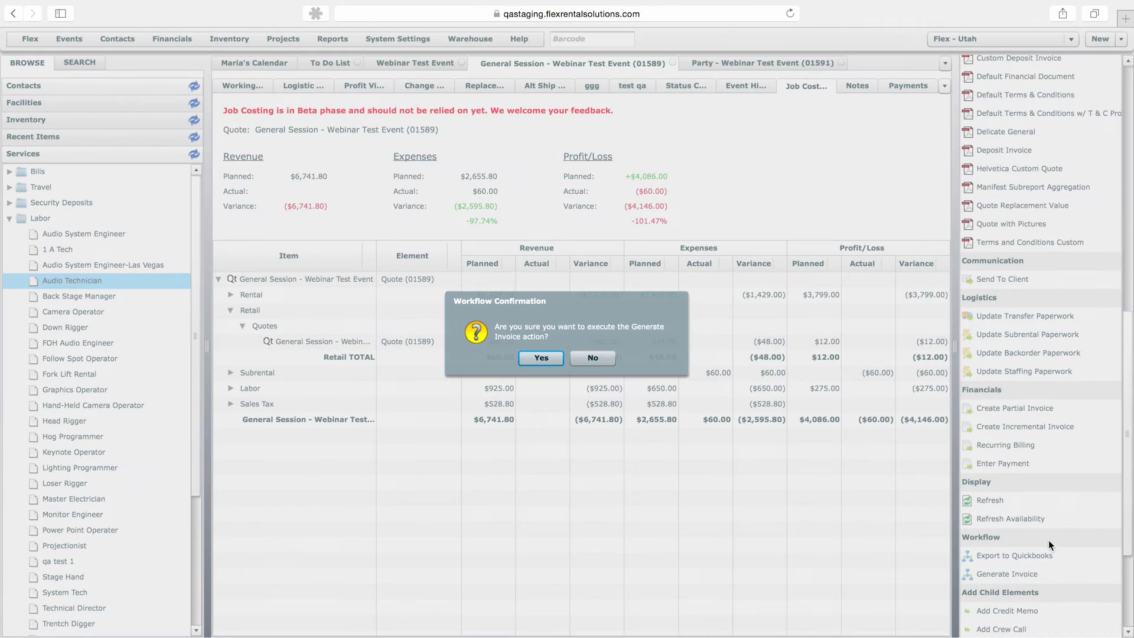
{"action": "left_click", "coordinate": [556, 359]}
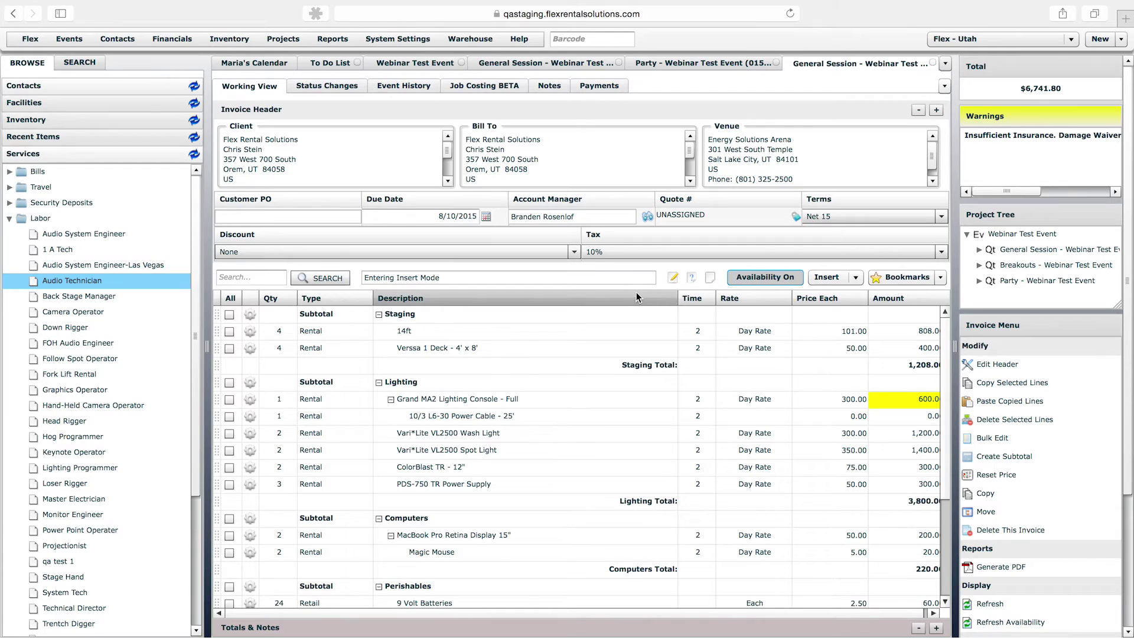
Step: Show the General Session invoice's job costing, expand Rental down to the source invoice, and close the invoice
{"action": "left_click", "coordinate": [487, 90]}
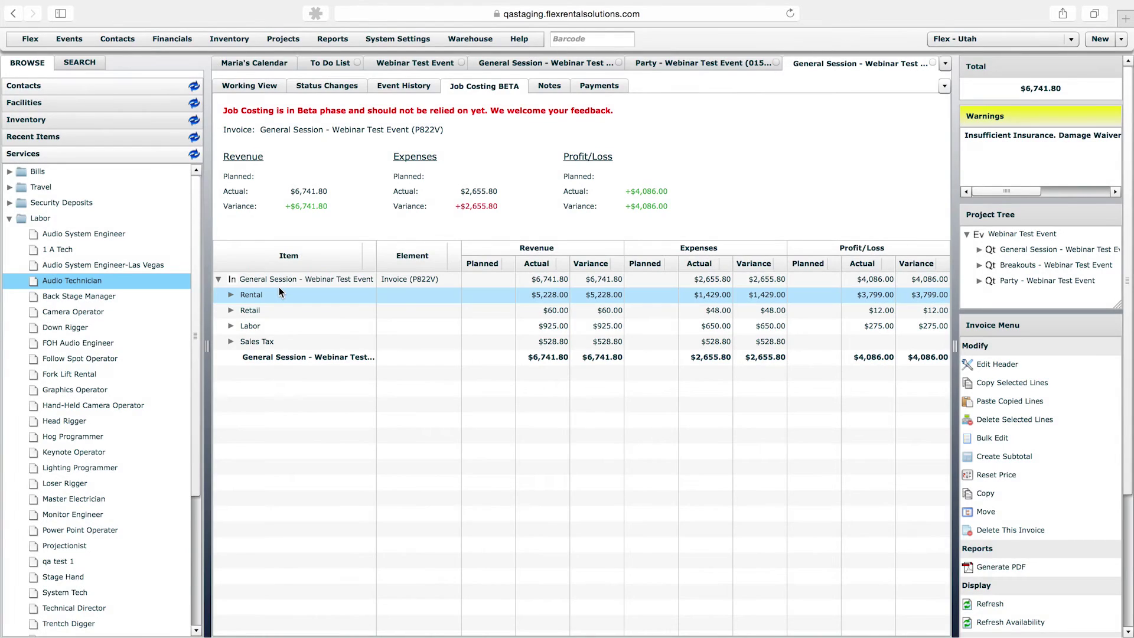
{"action": "left_click", "coordinate": [231, 294]}
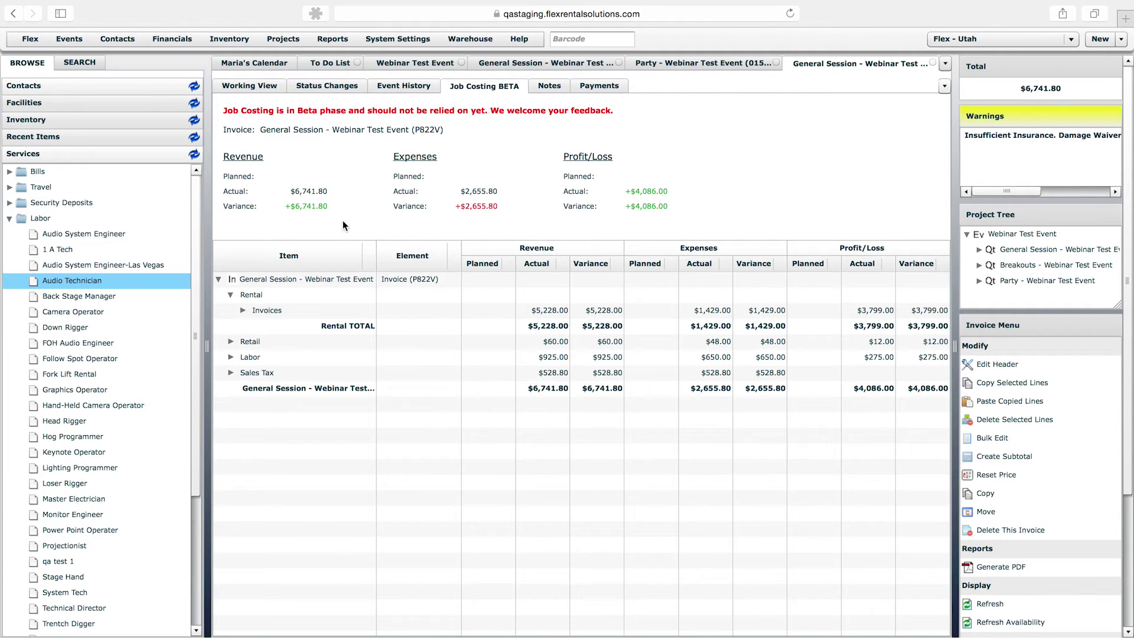
{"action": "left_click", "coordinate": [243, 311]}
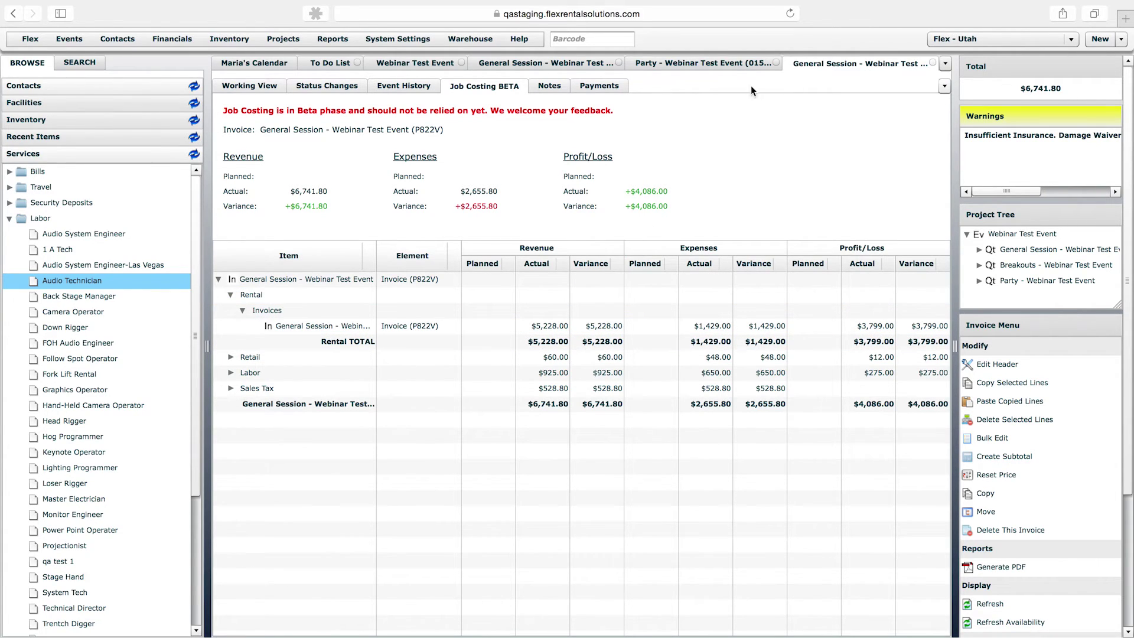
{"action": "left_click", "coordinate": [932, 62]}
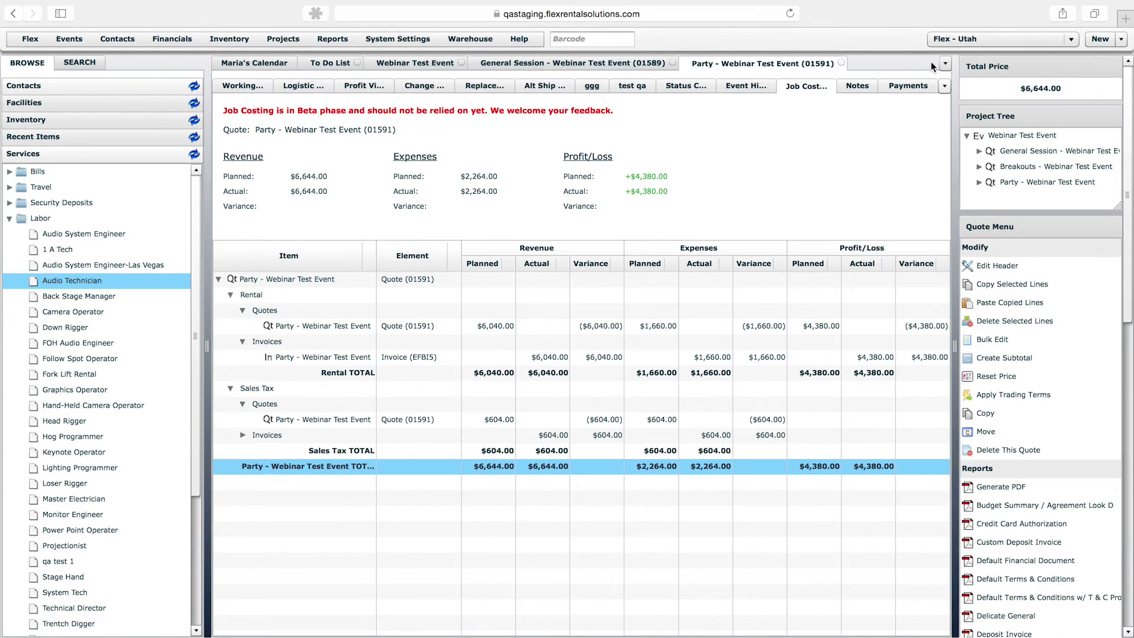
Step: Close the Party quote and generate an invoice from the Breakouts - Webinar Test Event quote
{"action": "left_click", "coordinate": [842, 62]}
{"action": "double_click", "coordinate": [1030, 271]}
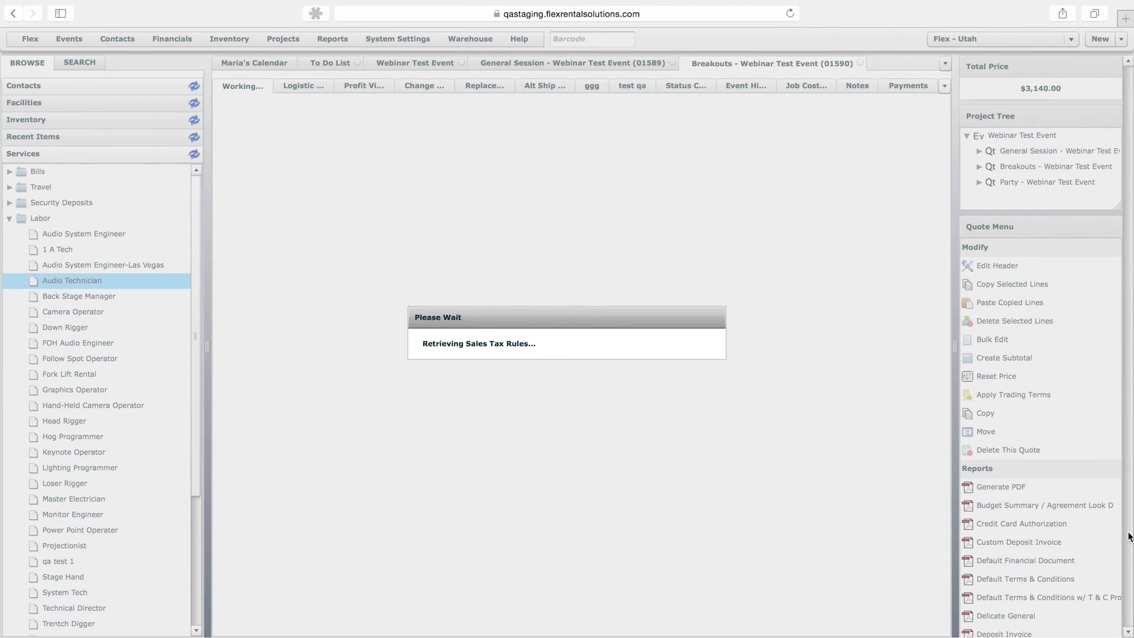
{"action": "scroll", "coordinate": [1128, 536], "scroll_direction": "down", "scroll_amount": 10}
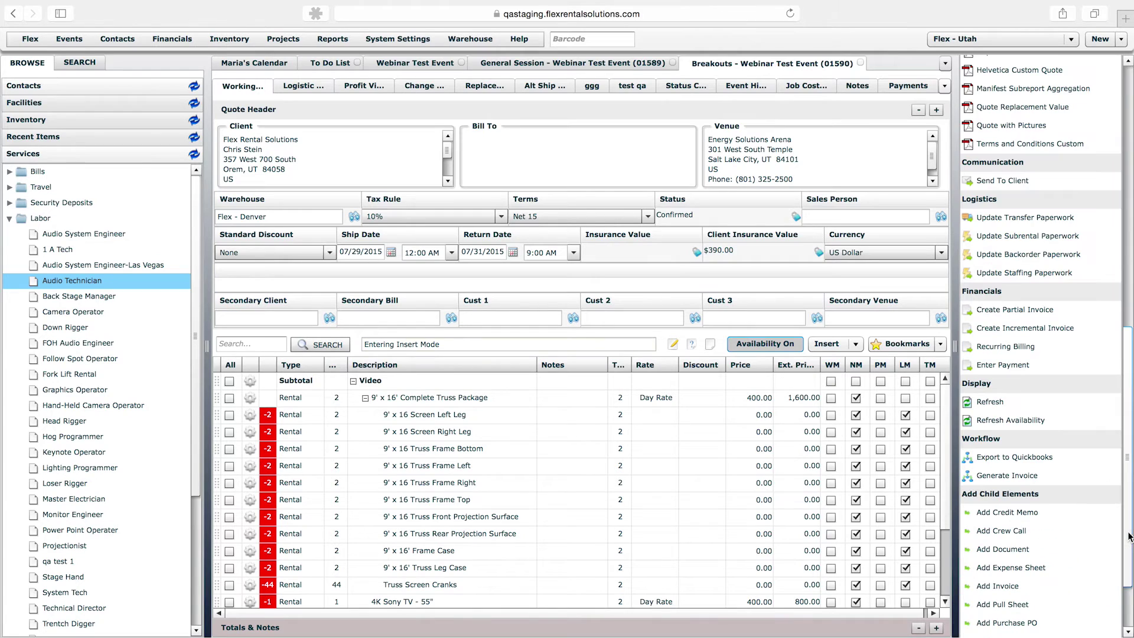
{"action": "left_click", "coordinate": [1014, 473]}
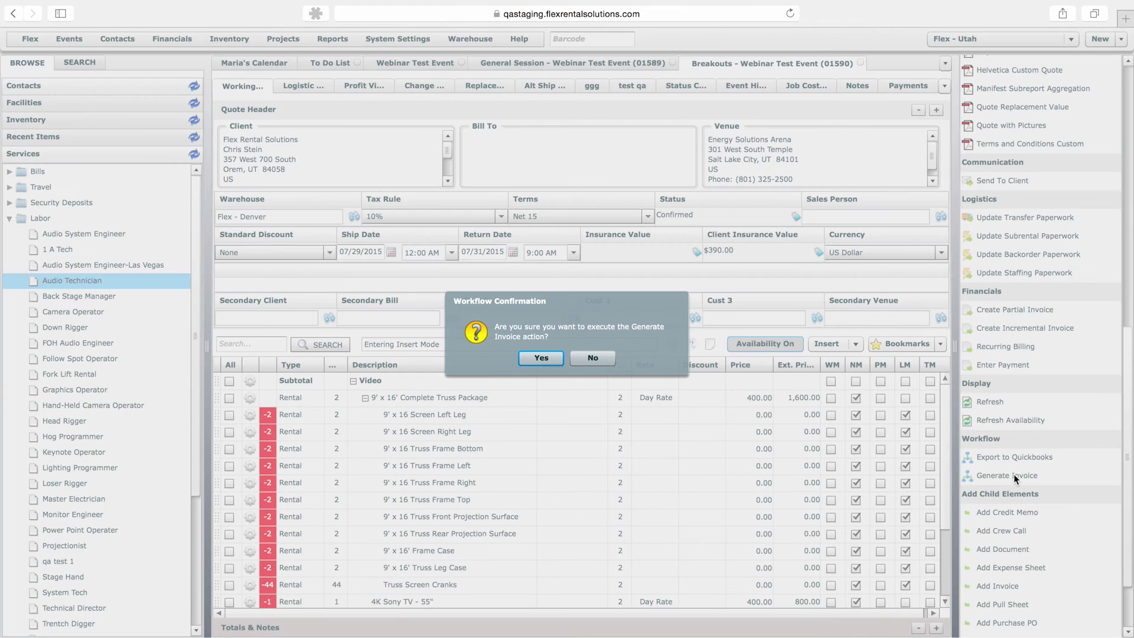
{"action": "left_click", "coordinate": [530, 357]}
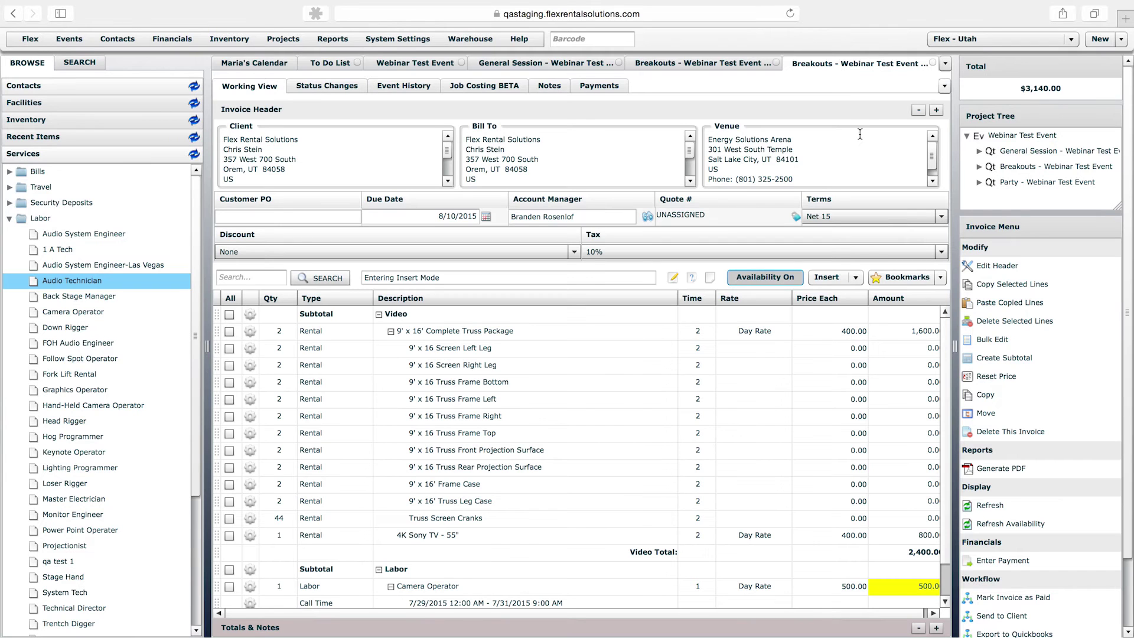
Step: Close the Breakouts invoice, the Breakouts quote and the General Session quote to return to the event
{"action": "left_click", "coordinate": [933, 63]}
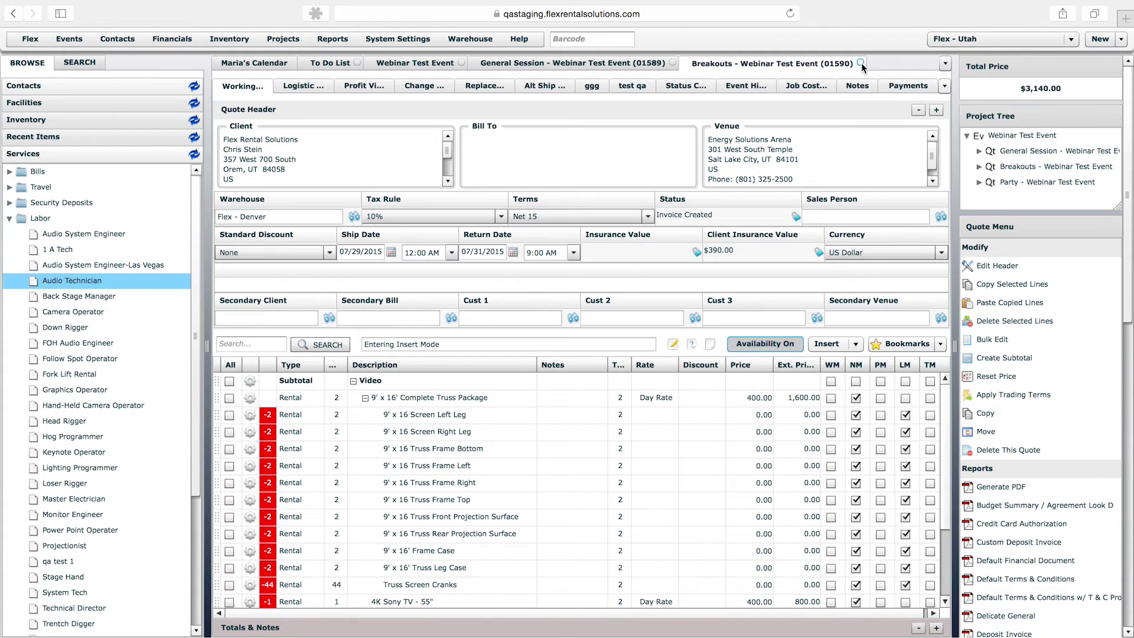
{"action": "left_click", "coordinate": [861, 63]}
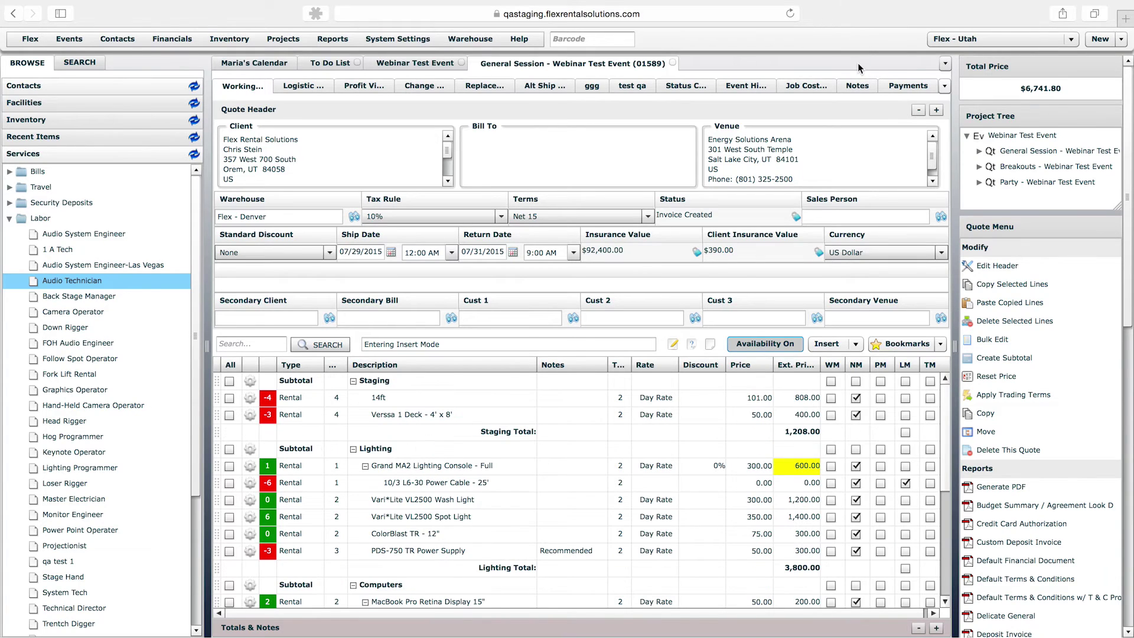
{"action": "left_click", "coordinate": [673, 63]}
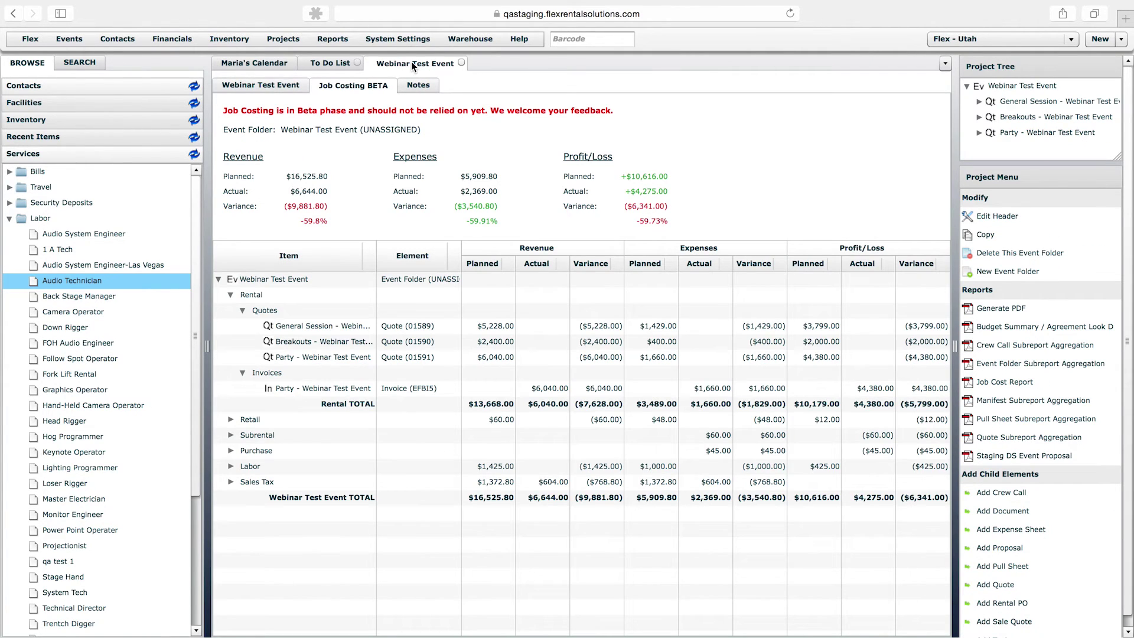
Step: Reload the event's job costing and examine the individual invoices under Rental, collapsing the invoice list when done
{"action": "left_click", "coordinate": [286, 85]}
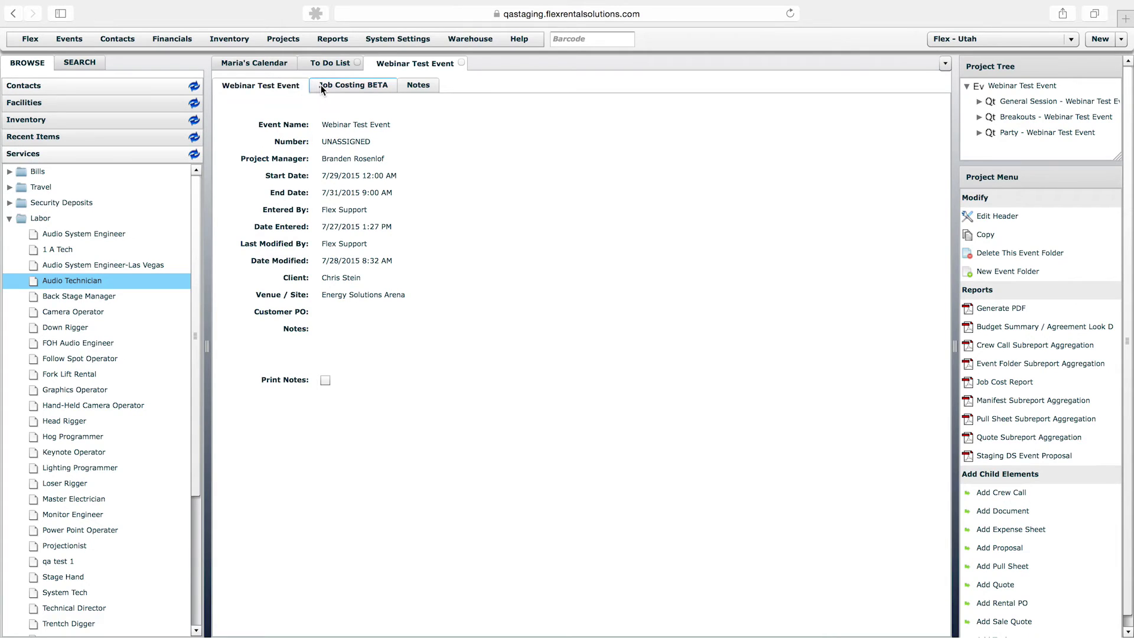
{"action": "left_click", "coordinate": [356, 86]}
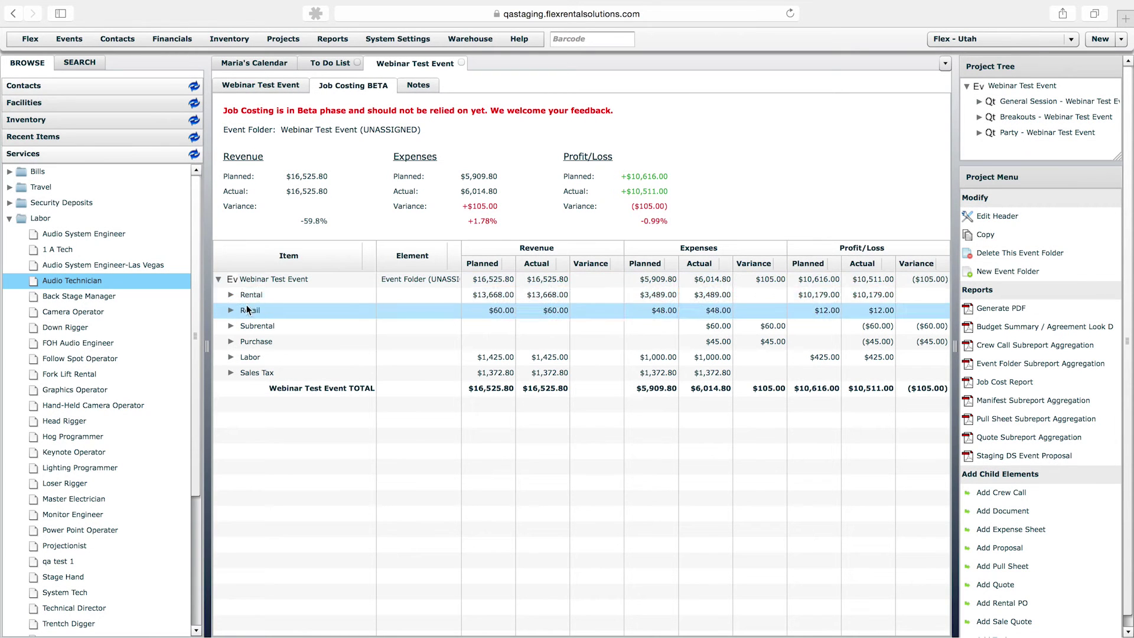
{"action": "left_click", "coordinate": [225, 298]}
{"action": "left_click", "coordinate": [231, 295]}
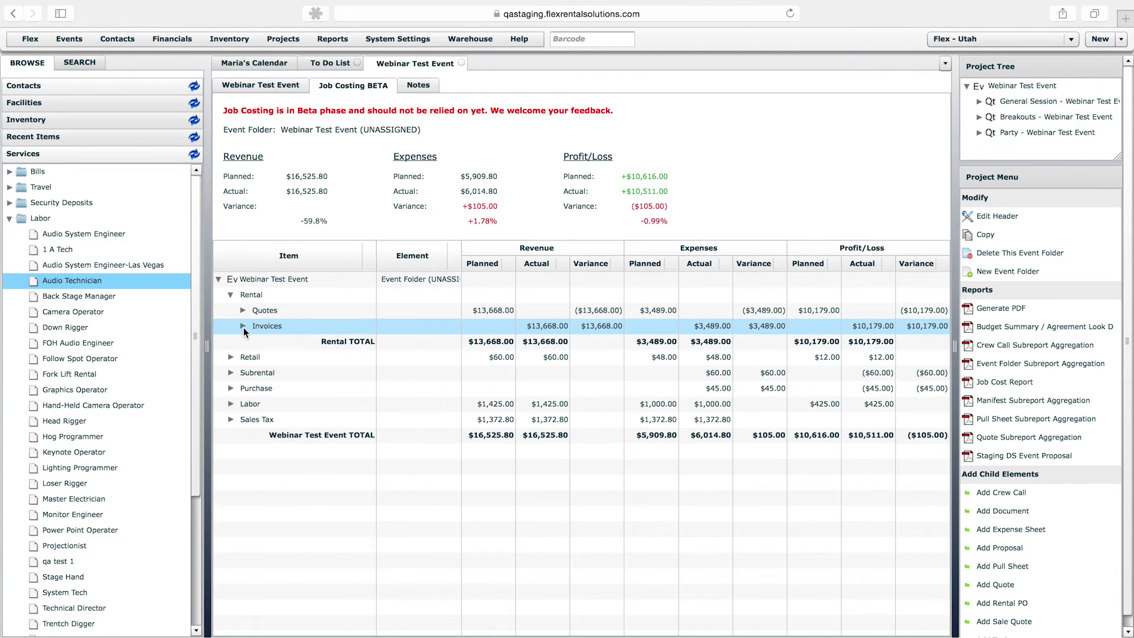
{"action": "left_click", "coordinate": [243, 327]}
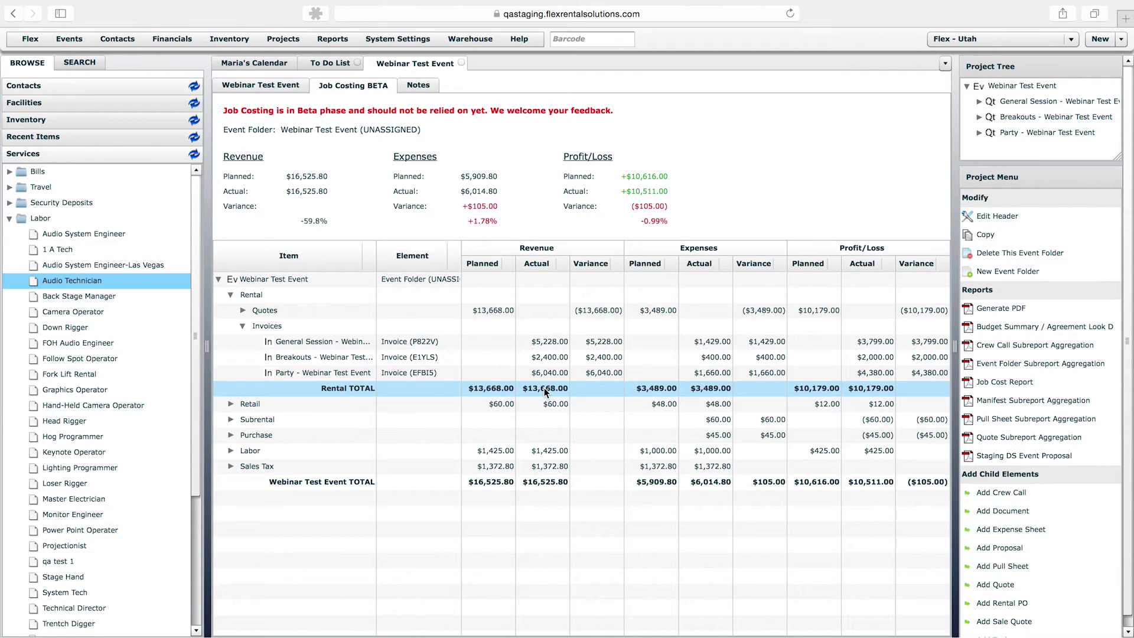
{"action": "left_click", "coordinate": [243, 326]}
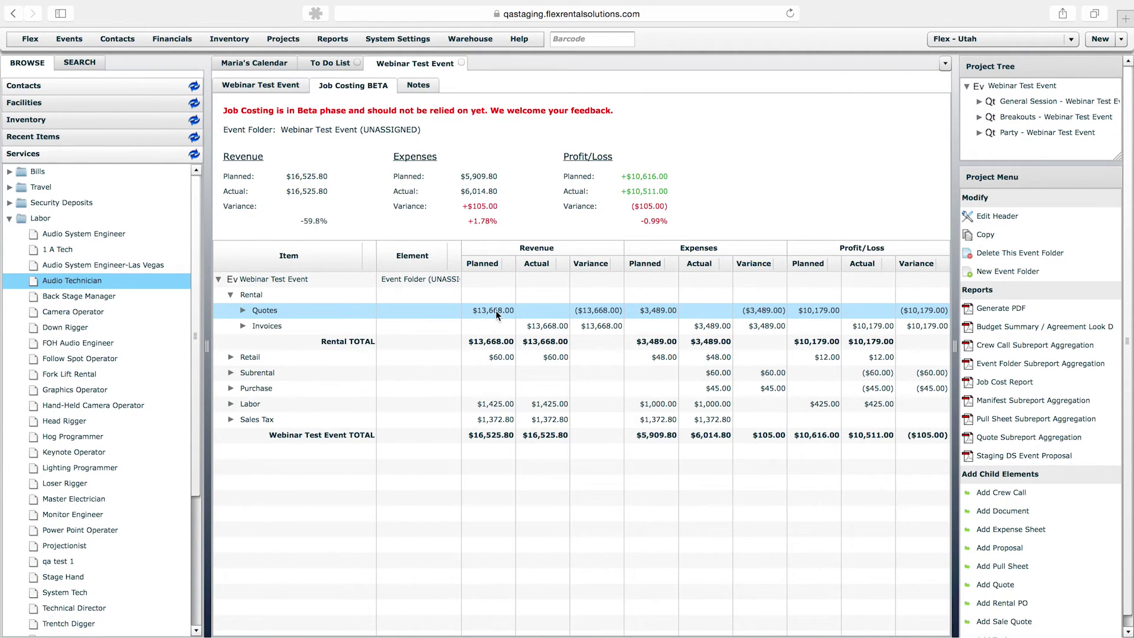
Step: Expand the Retail, Subrental and Purchase groups in the event's job costing to compare their planned and actual figures
{"action": "left_click", "coordinate": [231, 357]}
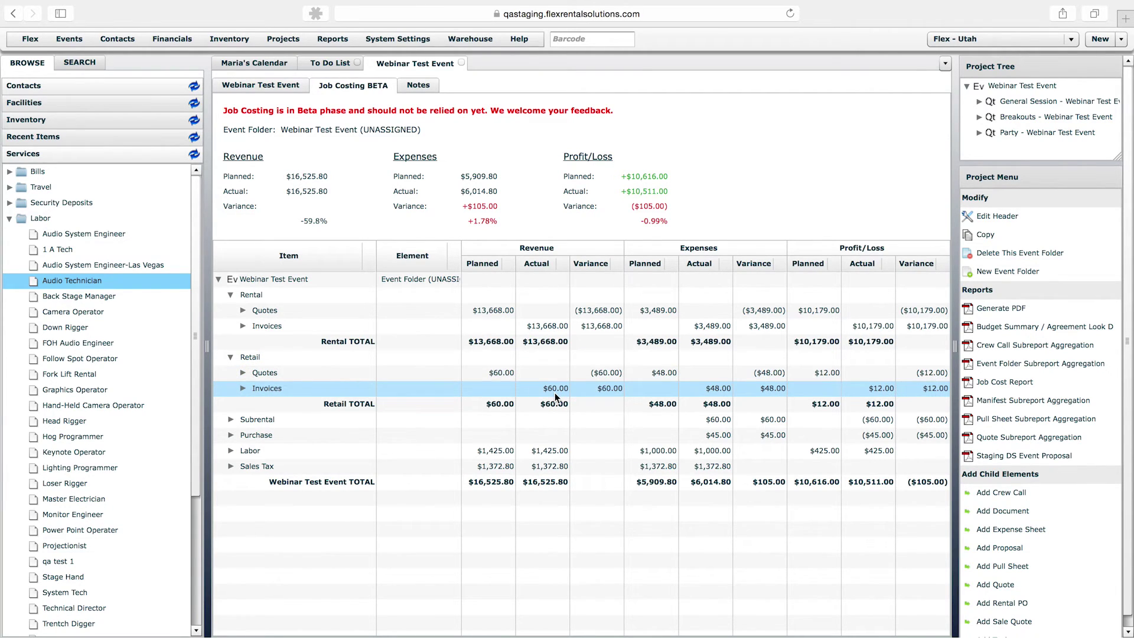
{"action": "left_click", "coordinate": [231, 419]}
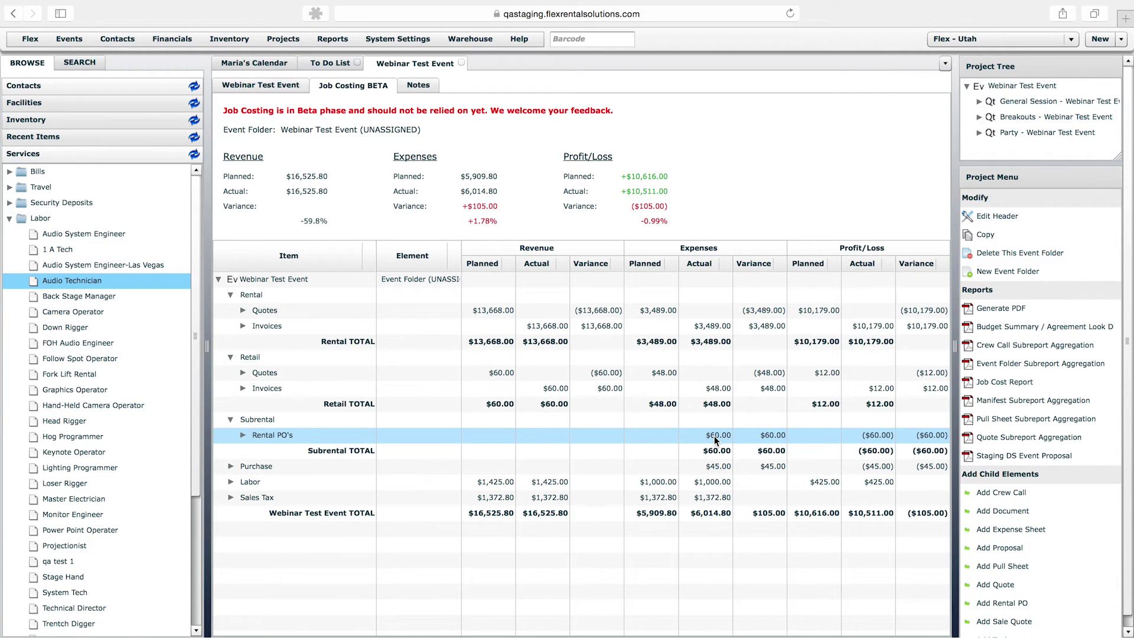
{"action": "left_click", "coordinate": [230, 466]}
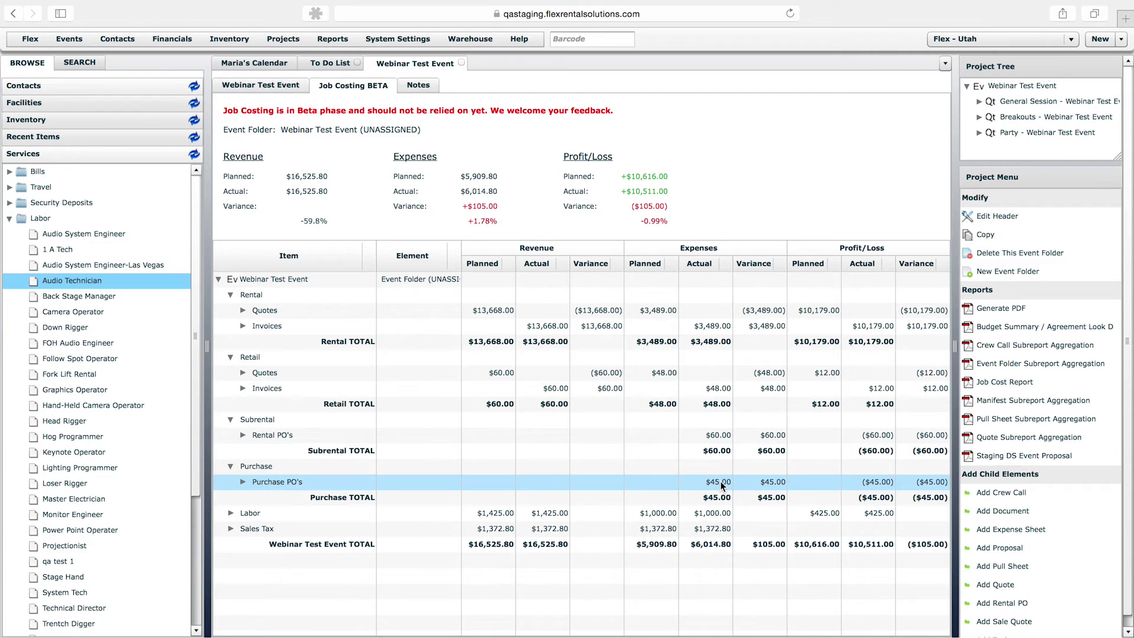
Step: Locate the Tape purchase order under the Breakouts quote in the project tree and expand Purchase PO's in the job costing
{"action": "left_click", "coordinate": [979, 117]}
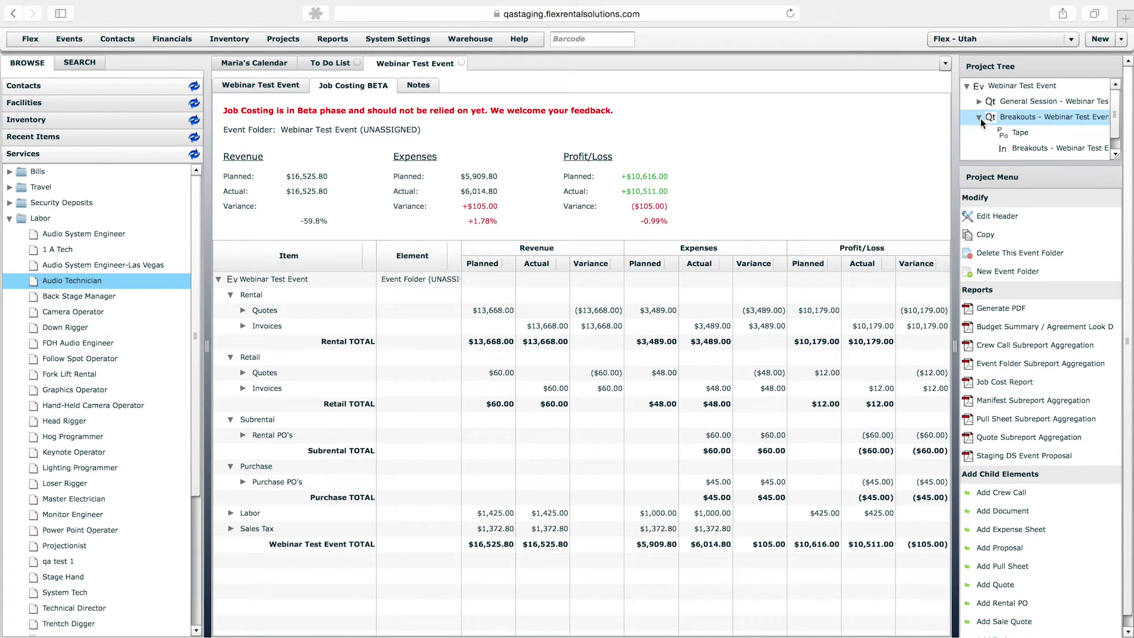
{"action": "left_click", "coordinate": [1020, 132]}
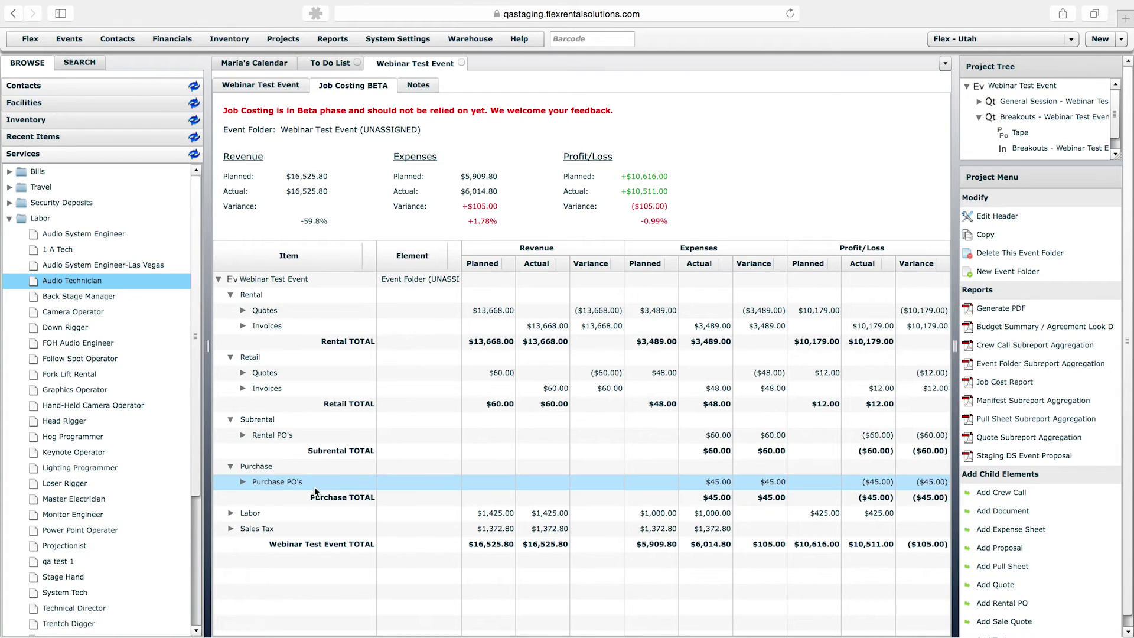
{"action": "left_click", "coordinate": [243, 482]}
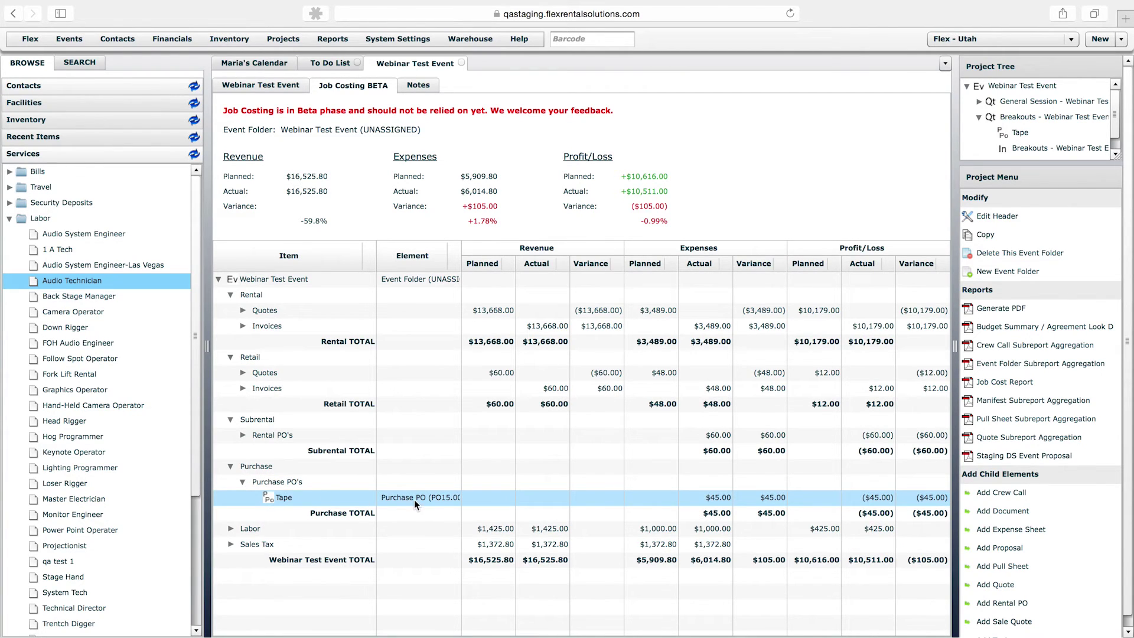
Step: Collapse the Purchase group and expand the Labor and Sales Tax groups in the event's job costing
{"action": "left_click", "coordinate": [230, 466]}
{"action": "left_click", "coordinate": [231, 481]}
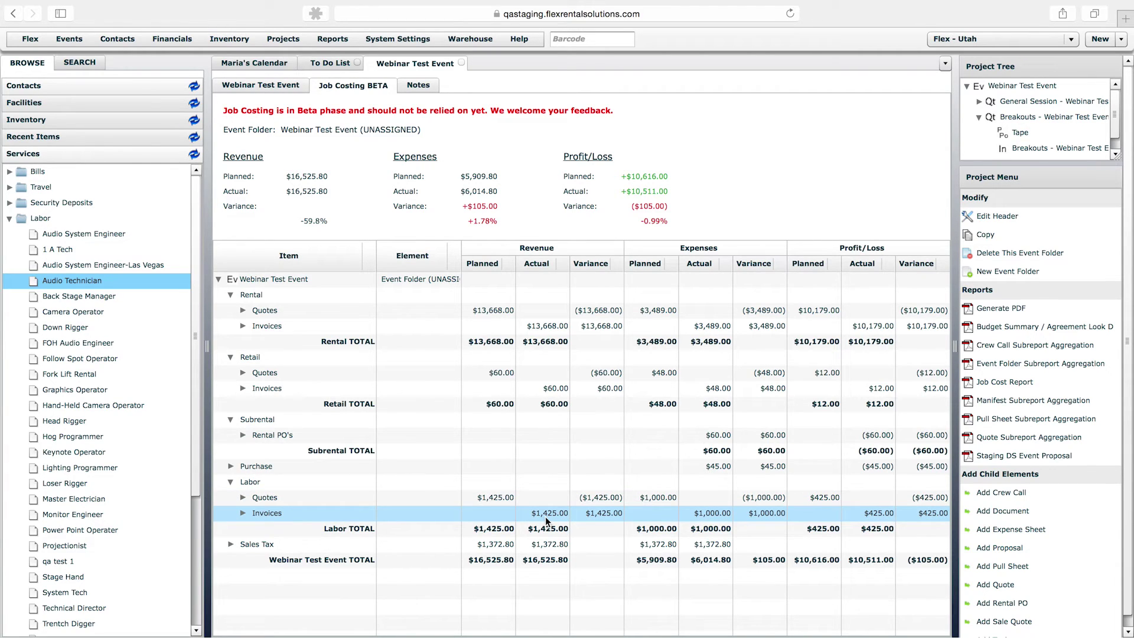
{"action": "left_click", "coordinate": [231, 544]}
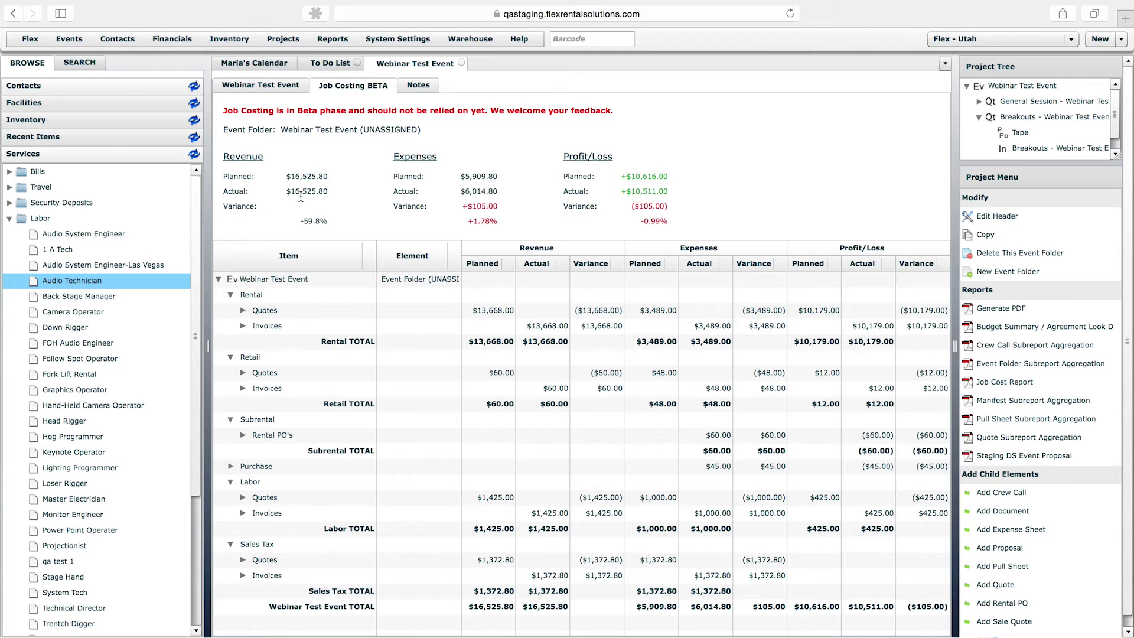
Step: Examine the actual revenue and actual expenses totals in the job costing summary
{"action": "left_click_drag", "start_coordinate": [286, 192], "coordinate": [351, 195]}
{"action": "left_click", "coordinate": [305, 192]}
{"action": "left_click_drag", "start_coordinate": [463, 191], "coordinate": [503, 191]}
{"action": "left_click", "coordinate": [483, 193]}
Step: Collapse the Breakouts quote in the project tree and add an expense sheet named Webinar Test Event with status Created to the event
{"action": "left_click", "coordinate": [979, 117]}
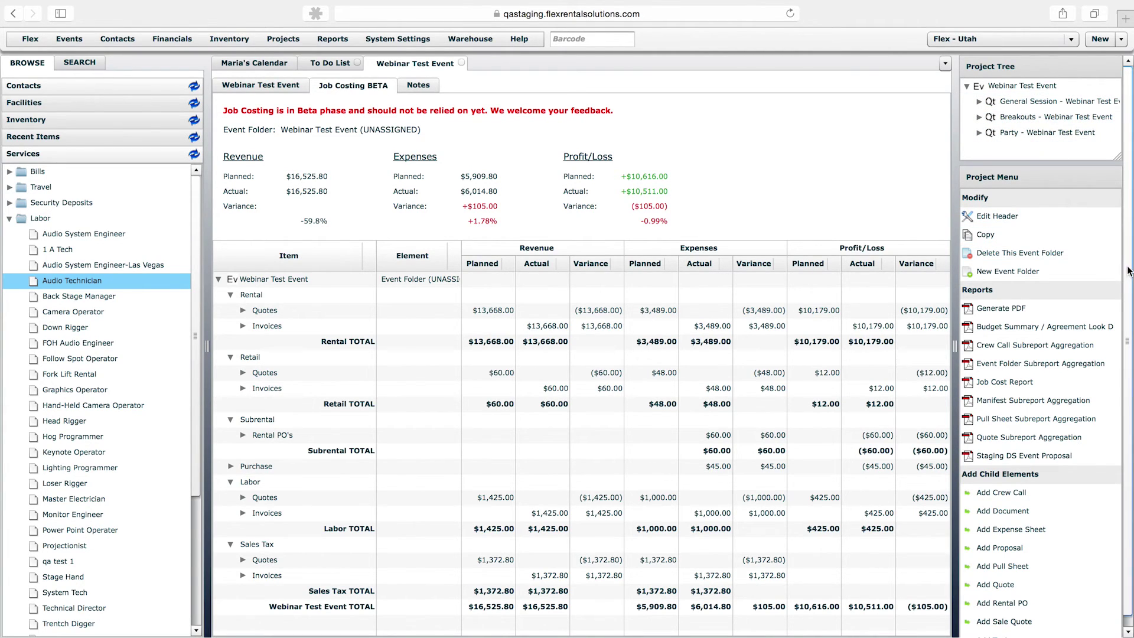
{"action": "left_click_drag", "start_coordinate": [1128, 271], "coordinate": [1129, 318]}
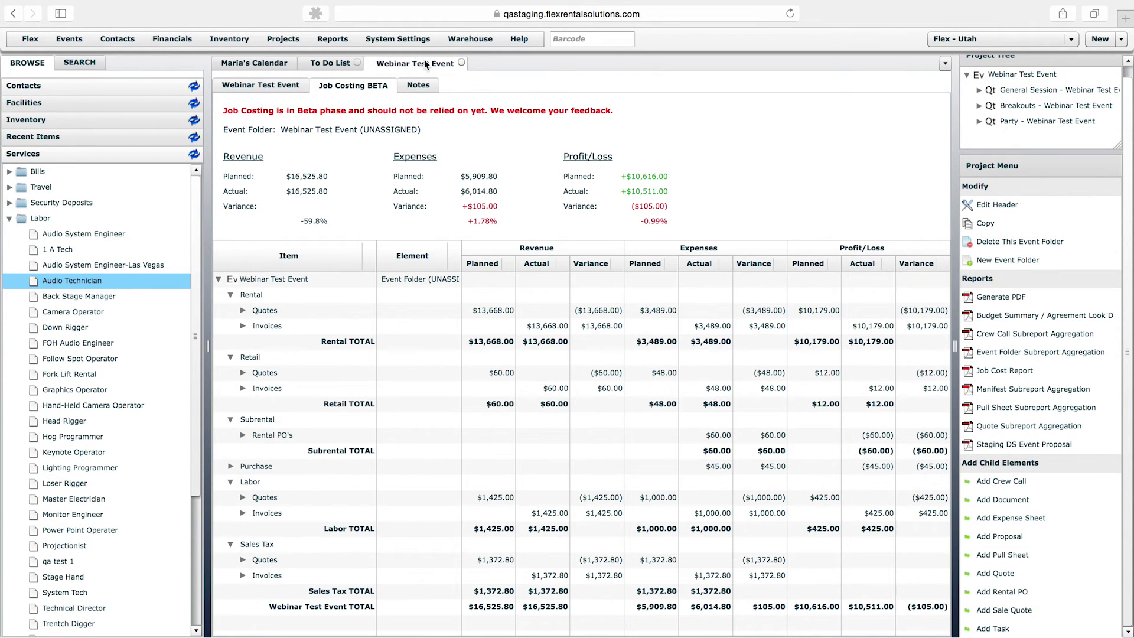
{"action": "left_click", "coordinate": [1010, 520]}
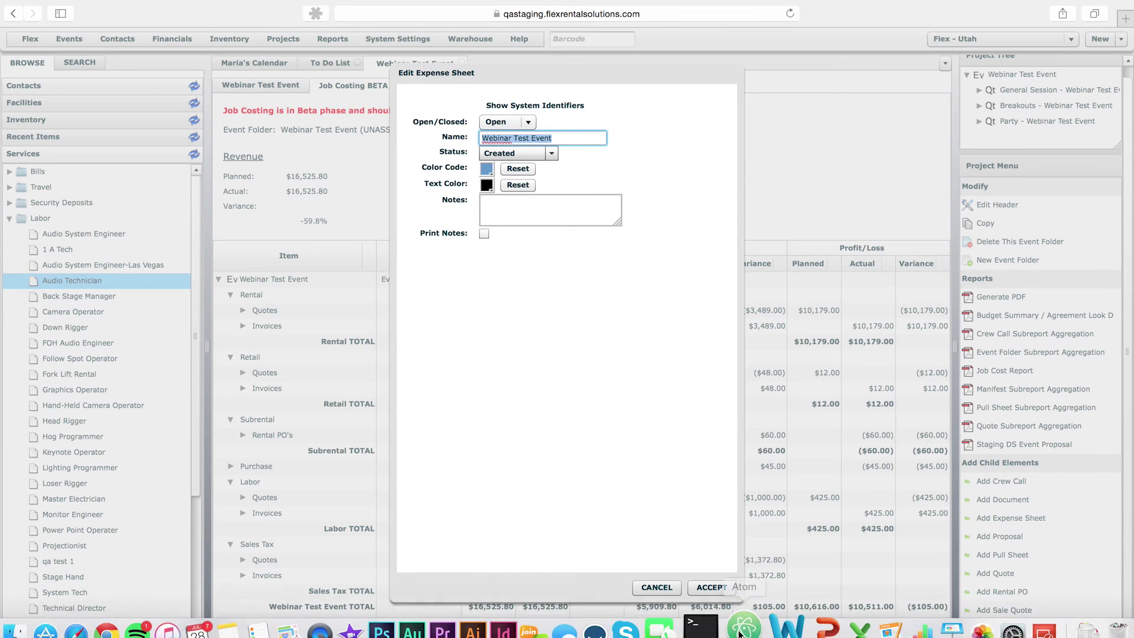
{"action": "left_click", "coordinate": [712, 587]}
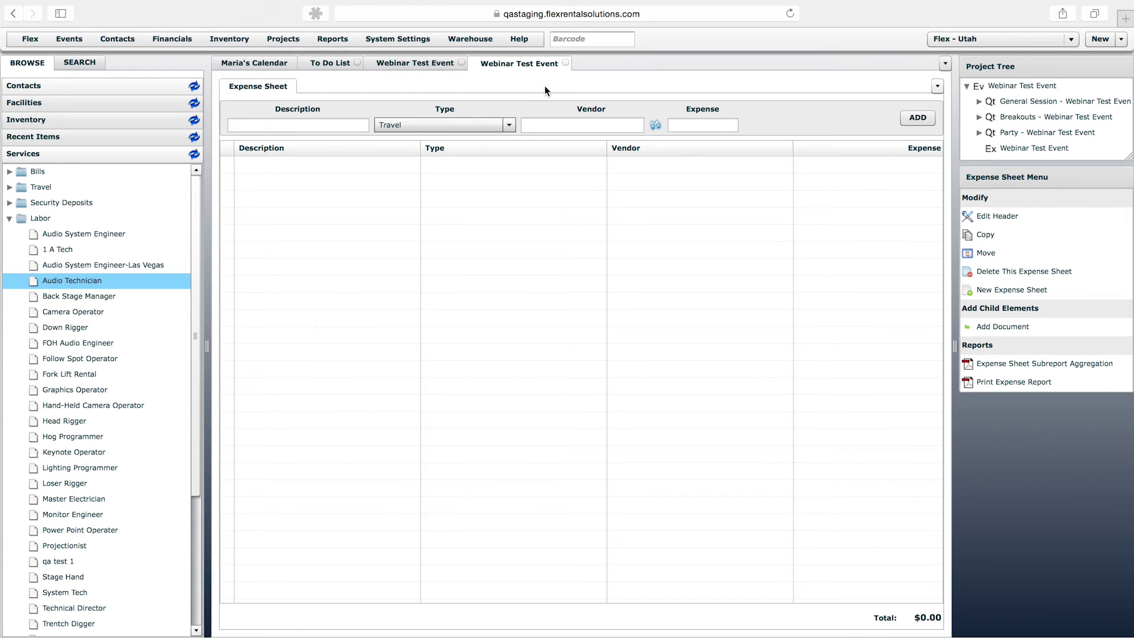
Step: Open the Expense Sheet project element definition and review its allowed resource types and default resource type in the Expense Worksheet Options
{"action": "left_click", "coordinate": [271, 38]}
{"action": "left_click", "coordinate": [336, 292]}
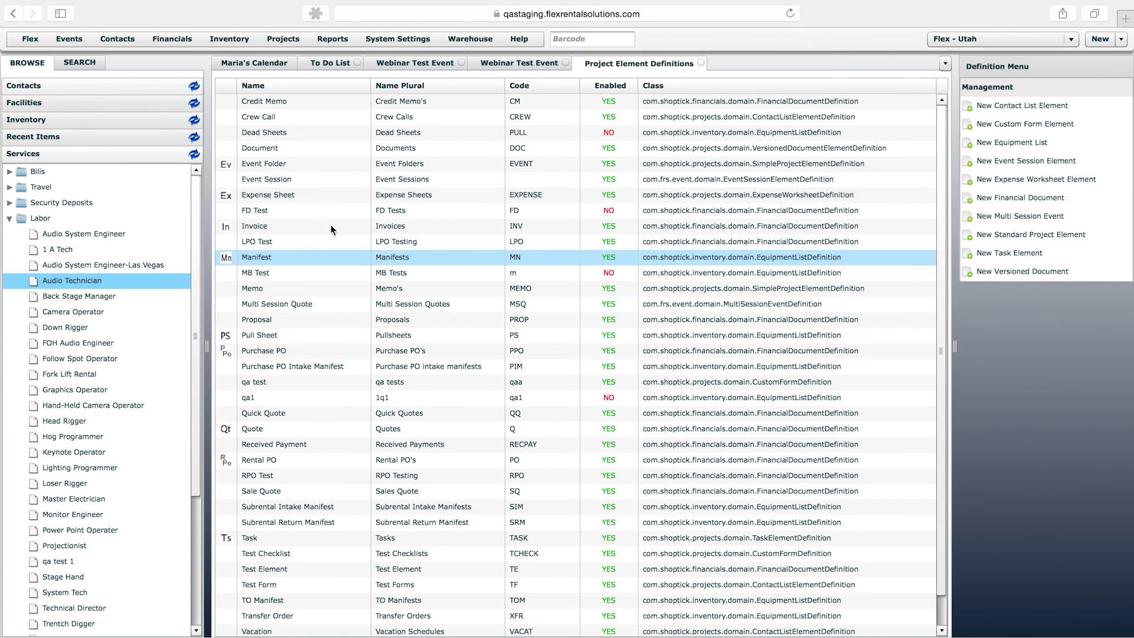
{"action": "left_click", "coordinate": [275, 196]}
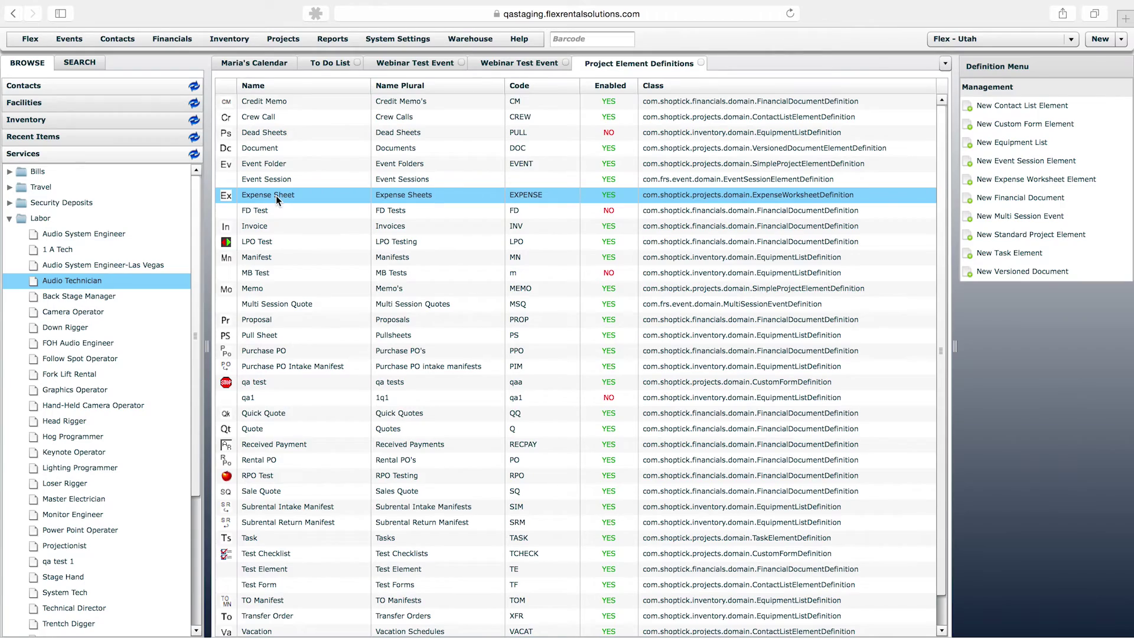
{"action": "double_click", "coordinate": [276, 196]}
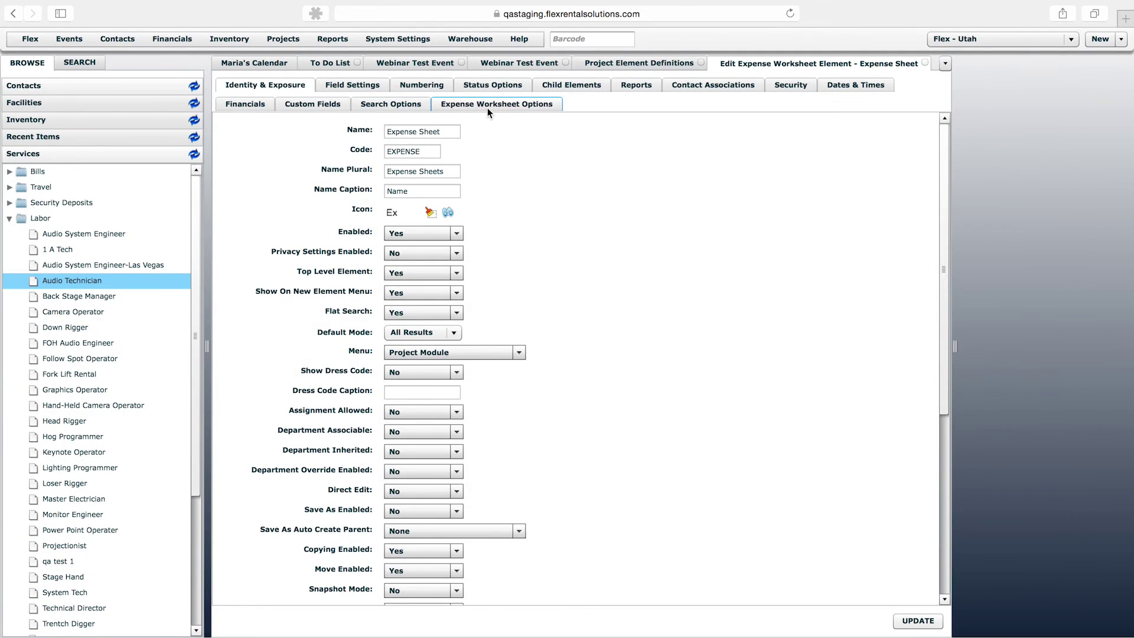
{"action": "left_click", "coordinate": [499, 106]}
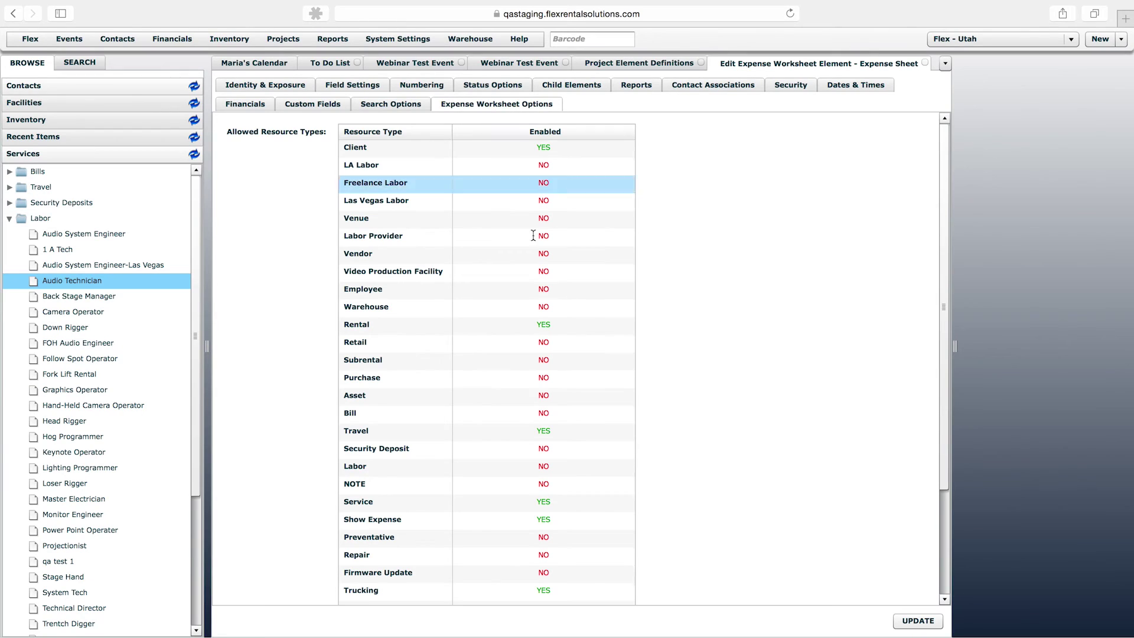
{"action": "scroll", "coordinate": [512, 554], "scroll_direction": "down", "scroll_amount": 5}
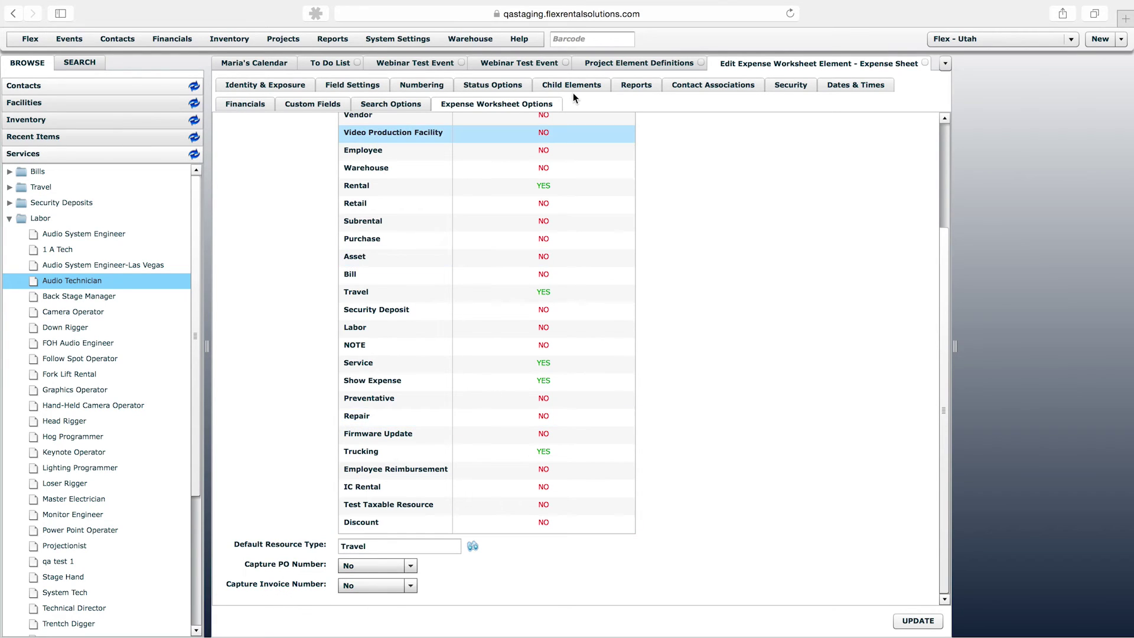
Step: Compare the event's expense sheet with the Expense Sheet definition and examine which resource types are enabled for it
{"action": "left_click", "coordinate": [501, 65]}
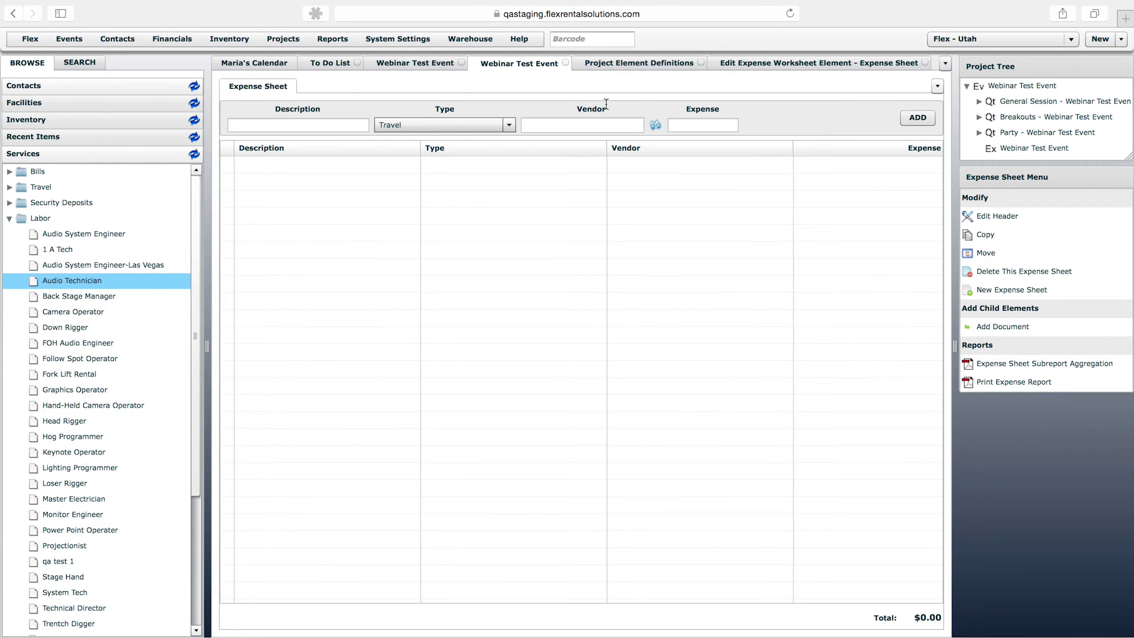
{"action": "left_click", "coordinate": [856, 63]}
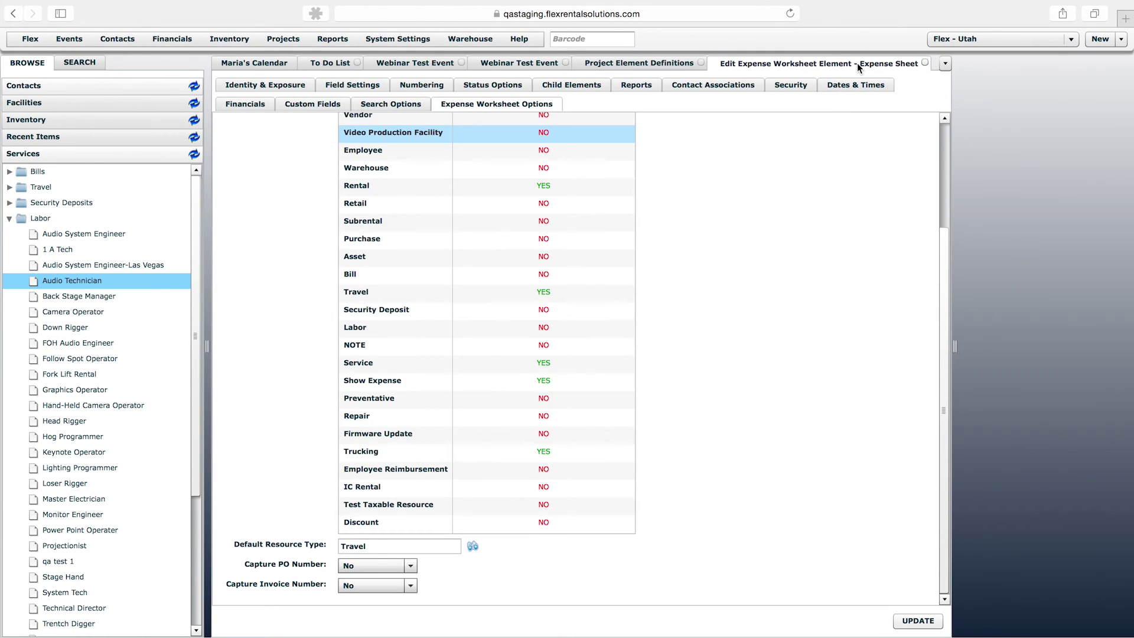
{"action": "left_click", "coordinate": [499, 64]}
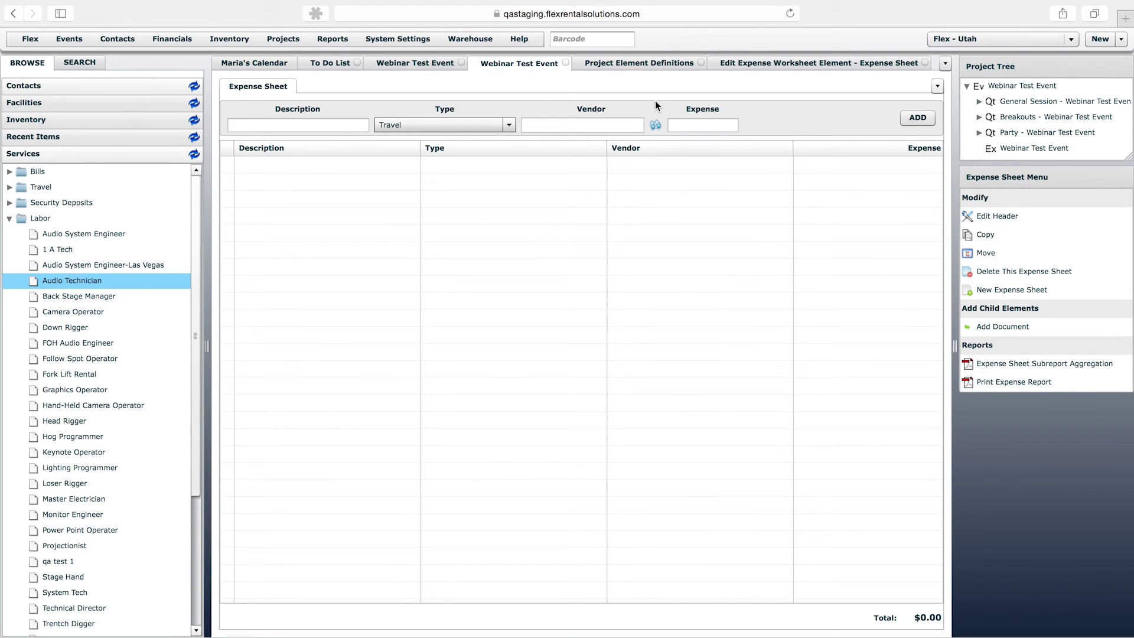
{"action": "left_click", "coordinate": [650, 64]}
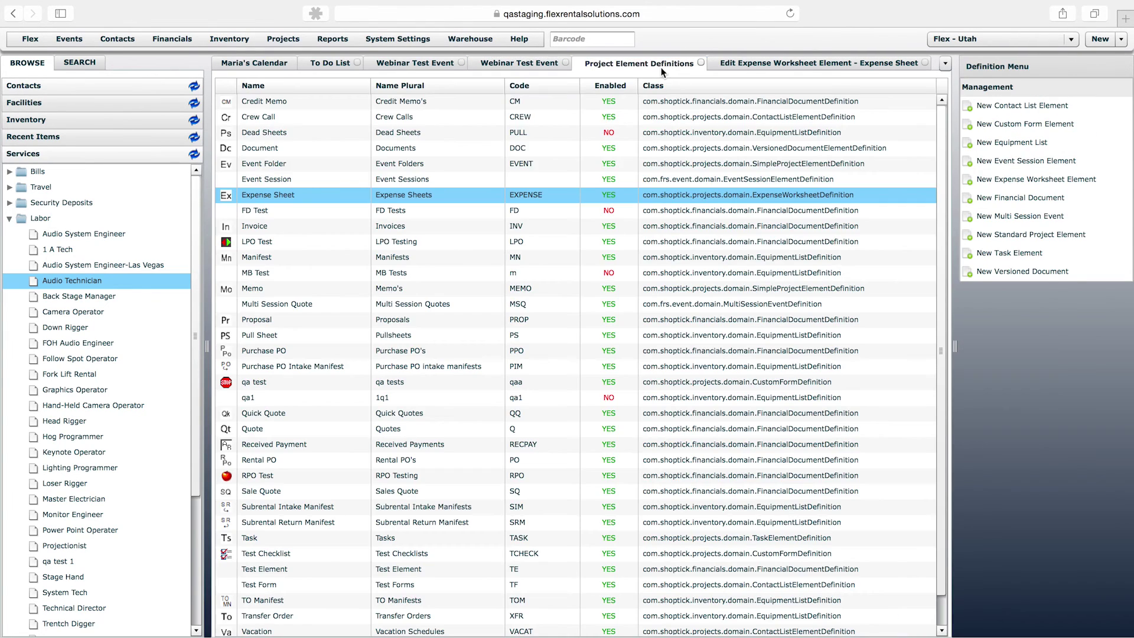
{"action": "double_click", "coordinate": [275, 194]}
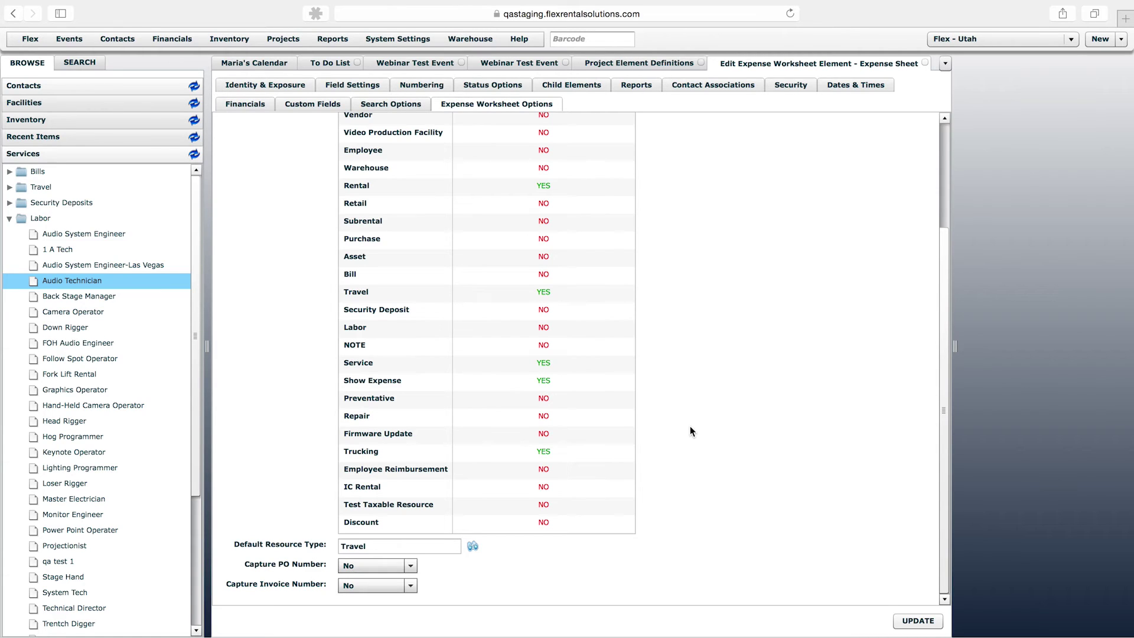
{"action": "left_click_drag", "start_coordinate": [945, 277], "coordinate": [950, 165]}
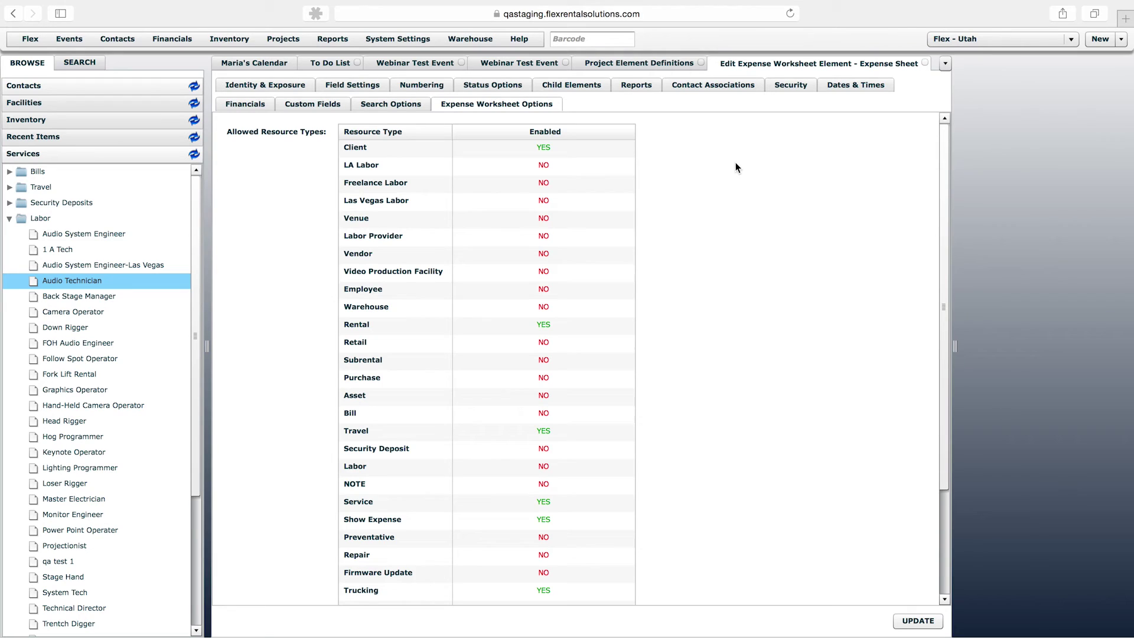
{"action": "left_click", "coordinate": [534, 151]}
{"action": "mouse_move", "coordinate": [944, 151]}
{"action": "left_mouse_down"}
{"action": "mouse_move", "coordinate": [944, 254]}
{"action": "mouse_move", "coordinate": [947, 160]}
{"action": "left_mouse_up"}
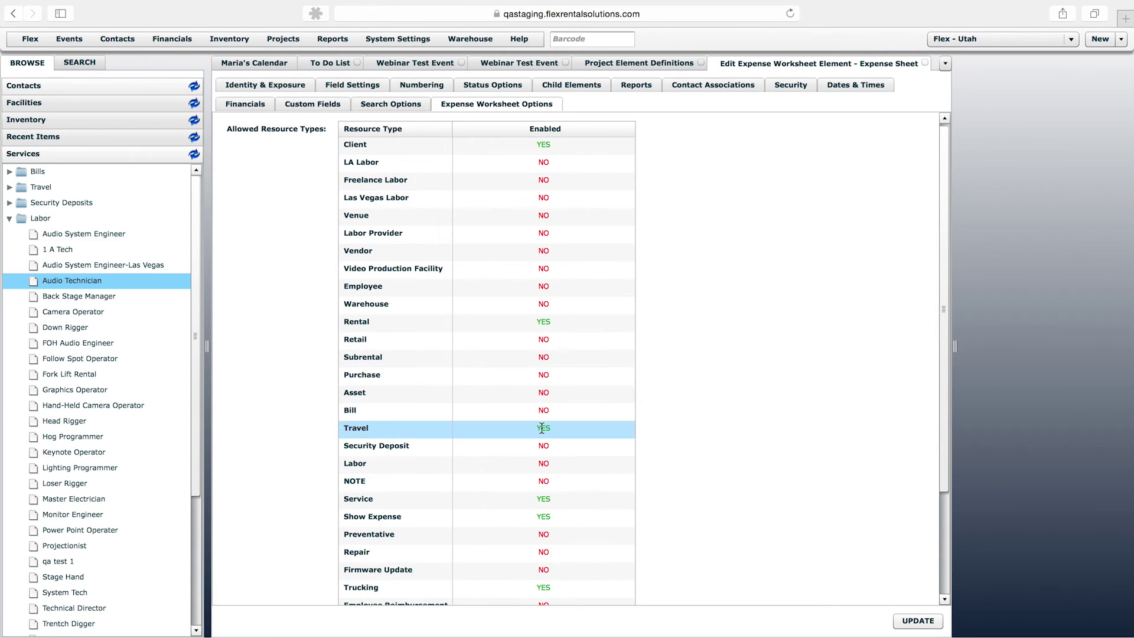
Step: Return to the event's expense sheet, review the available expense types and set the new line's type to Show Expense
{"action": "left_click", "coordinate": [493, 63]}
{"action": "left_click", "coordinate": [296, 125]}
{"action": "left_click", "coordinate": [490, 124]}
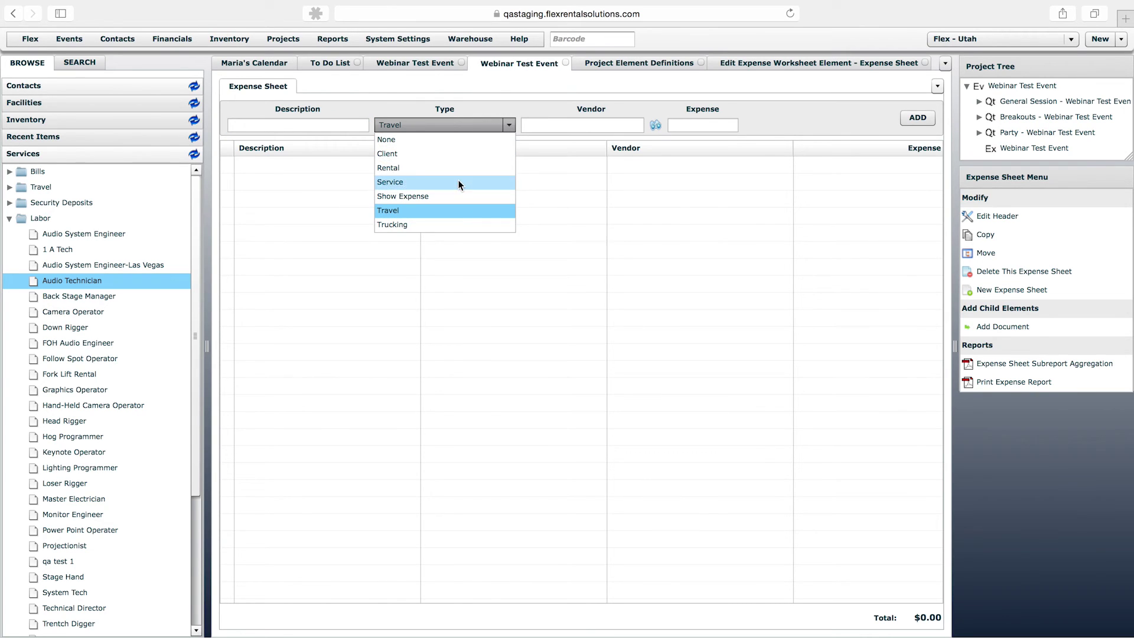
{"action": "left_click", "coordinate": [447, 140]}
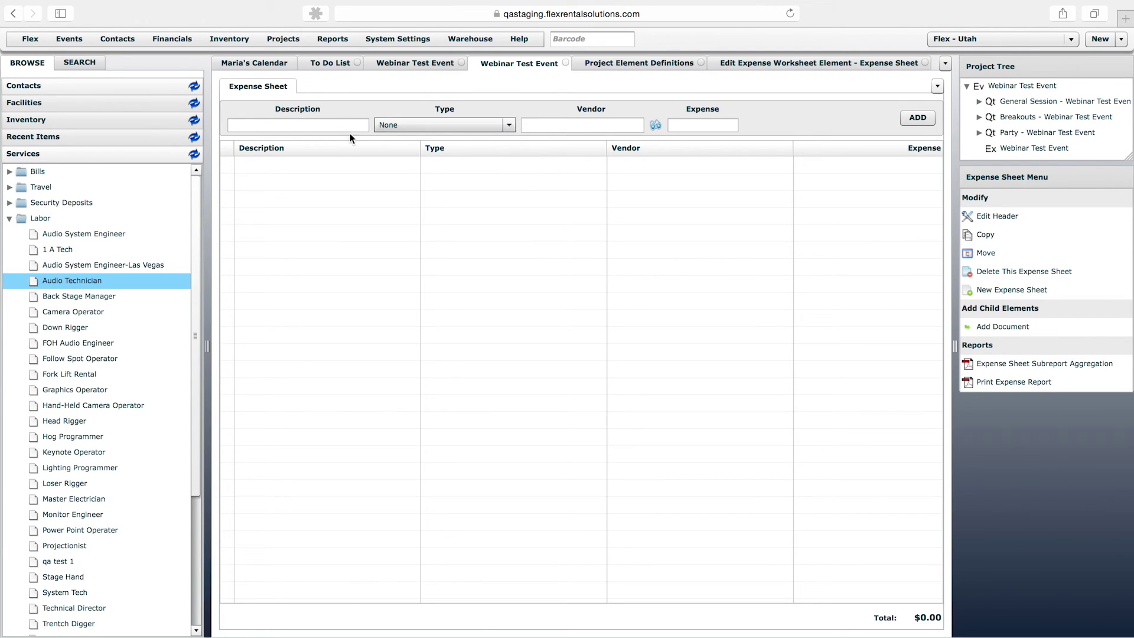
{"action": "left_click", "coordinate": [407, 124]}
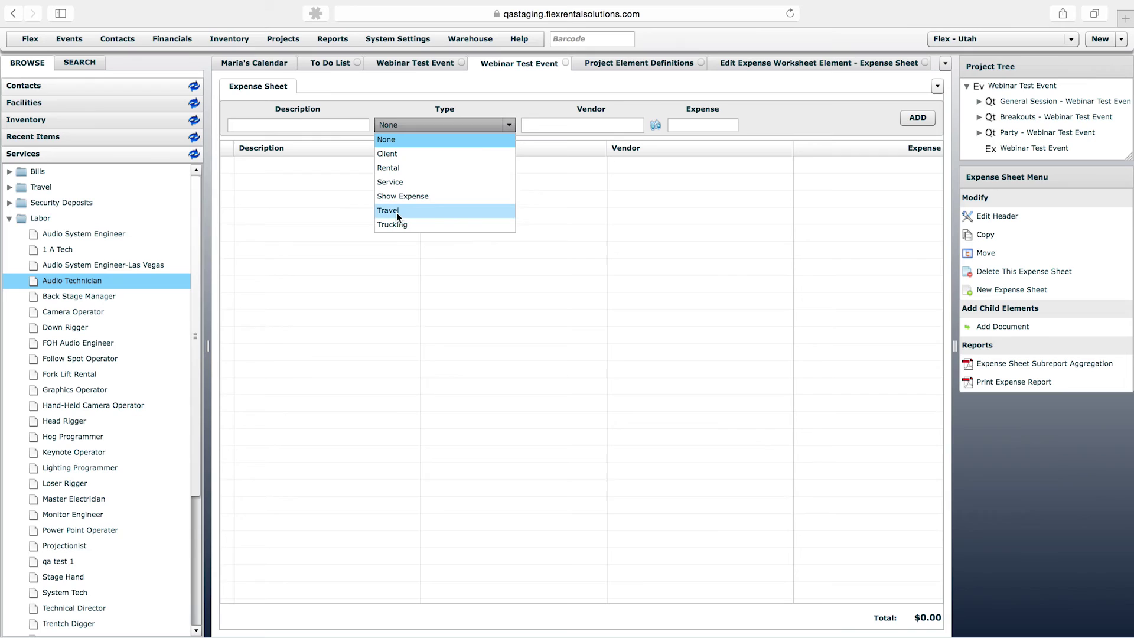
{"action": "left_click", "coordinate": [401, 196]}
Step: Add the expense line with the description Parking and an expense of 200
{"action": "left_click", "coordinate": [359, 127]}
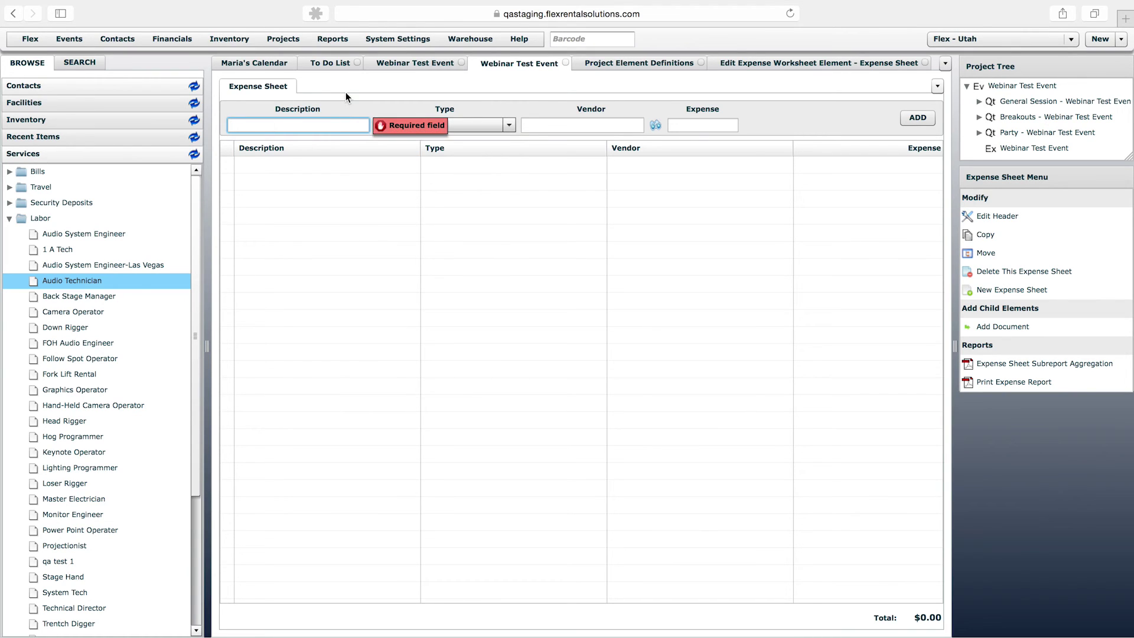
{"action": "type", "text": "Parking"}
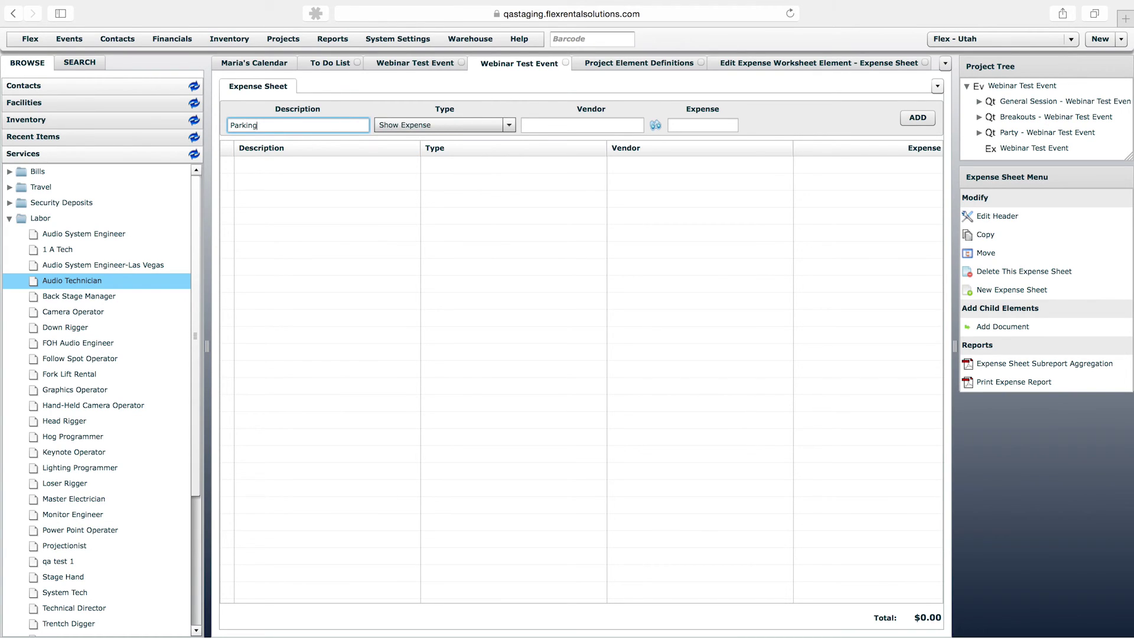
{"action": "left_click", "coordinate": [701, 126]}
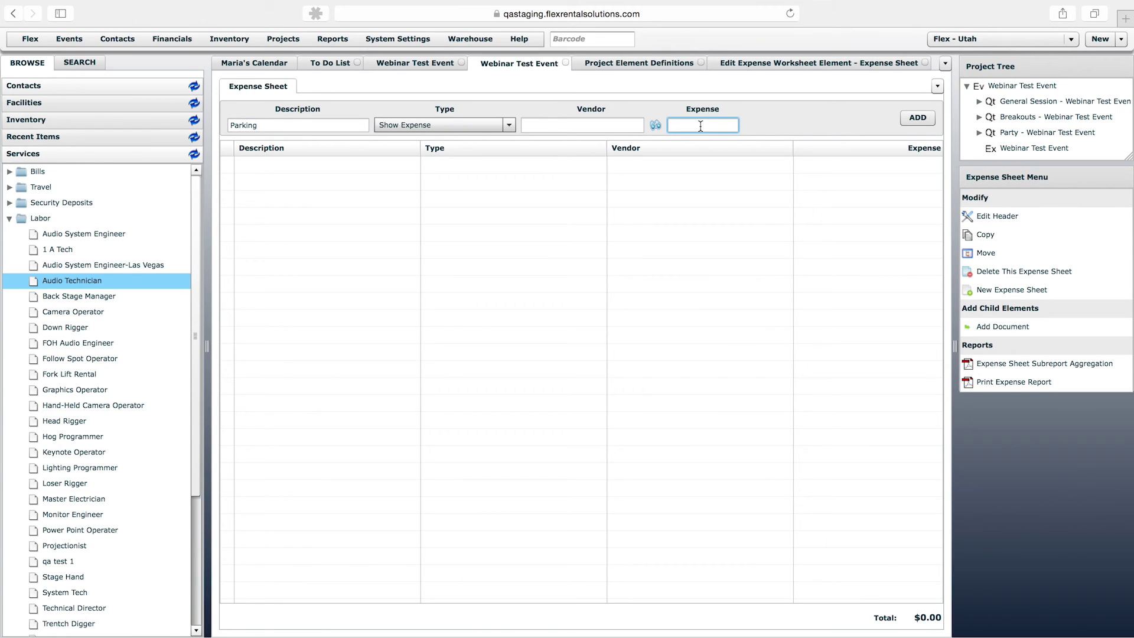
{"action": "type", "text": "200"}
{"action": "left_click", "coordinate": [912, 117]}
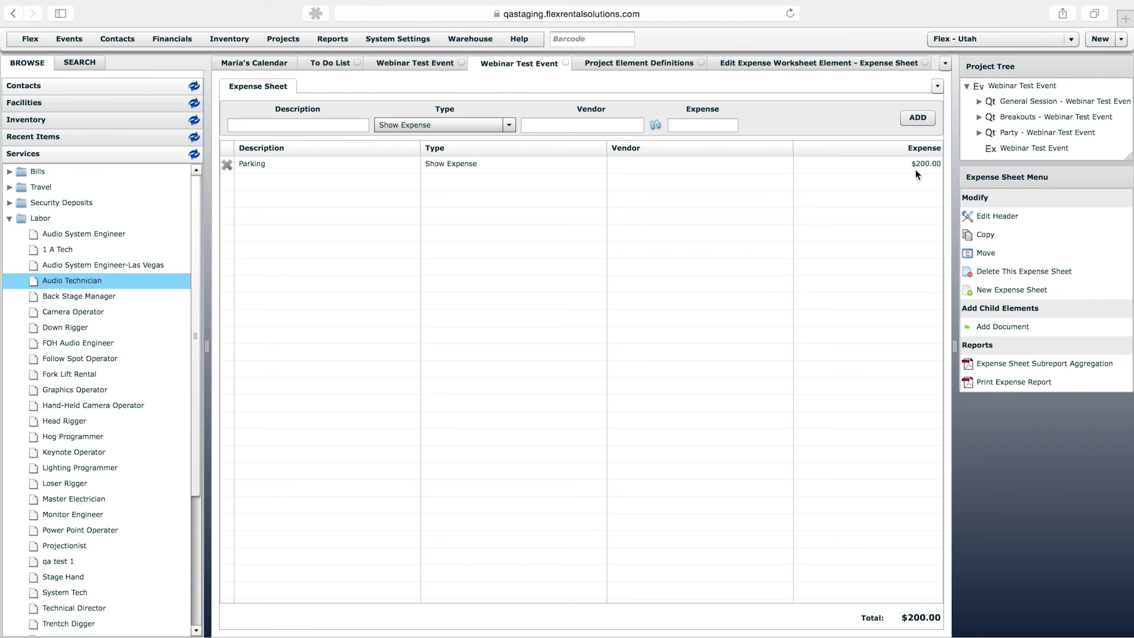
Step: Open the General Session quote to examine its line items and costs in the profit view, then return to the expense sheet
{"action": "left_click", "coordinate": [1028, 102]}
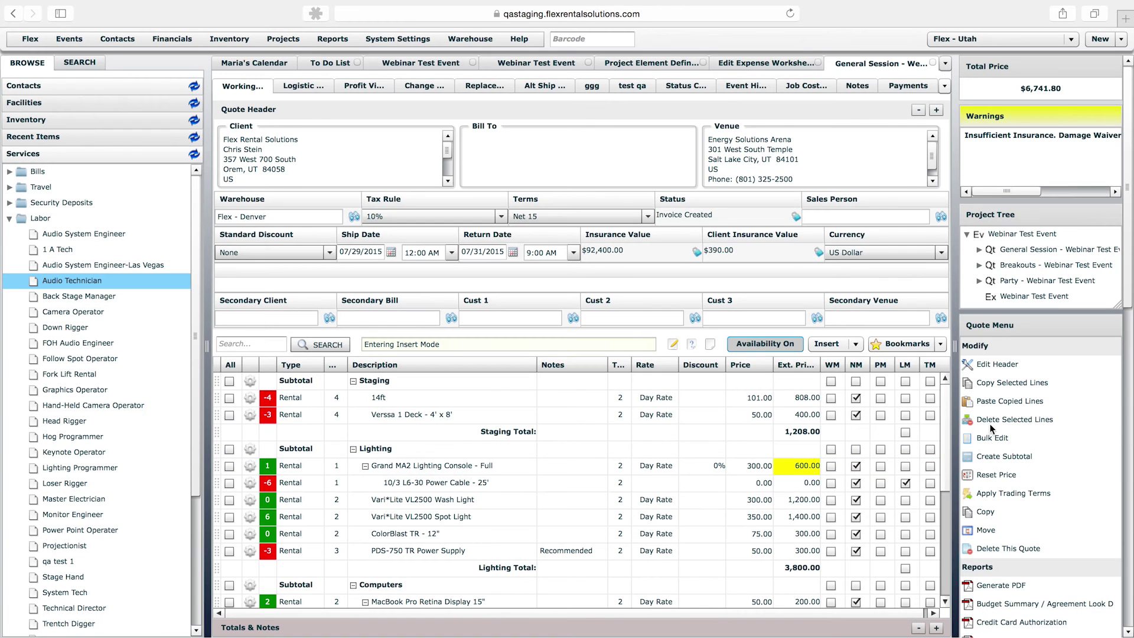
{"action": "left_click", "coordinate": [945, 449]}
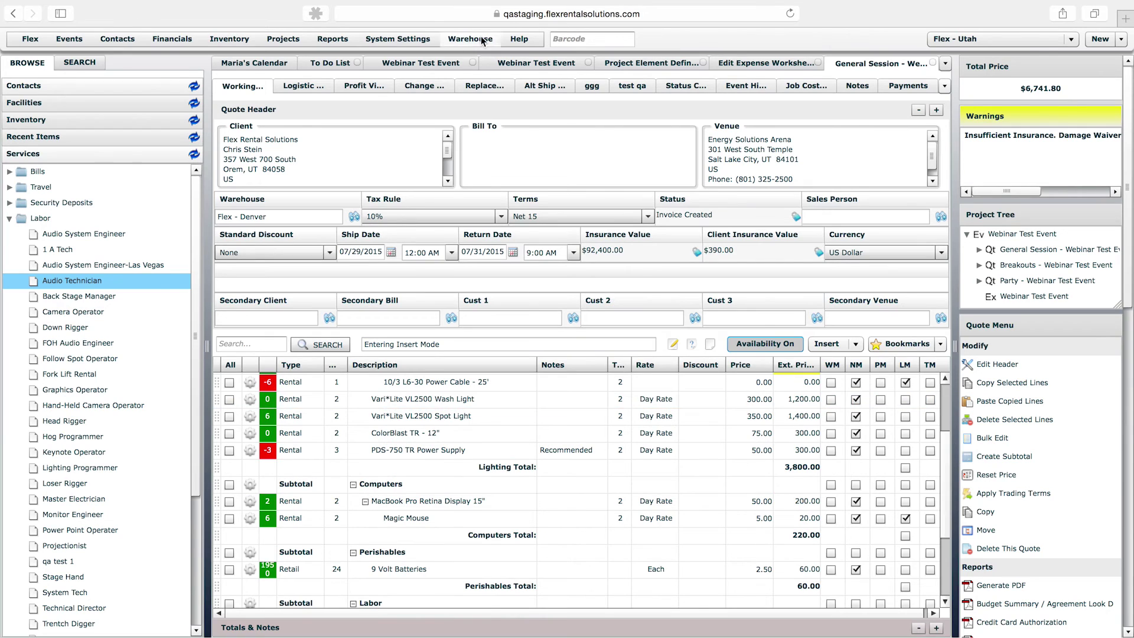
{"action": "left_click", "coordinate": [371, 86]}
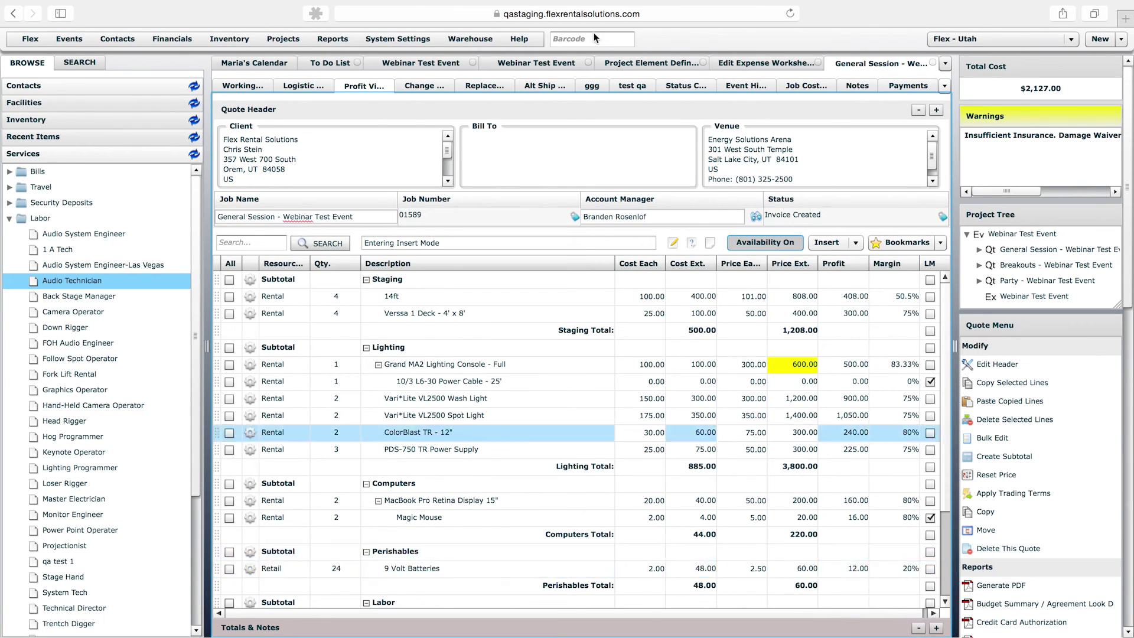
{"action": "left_click", "coordinate": [544, 68]}
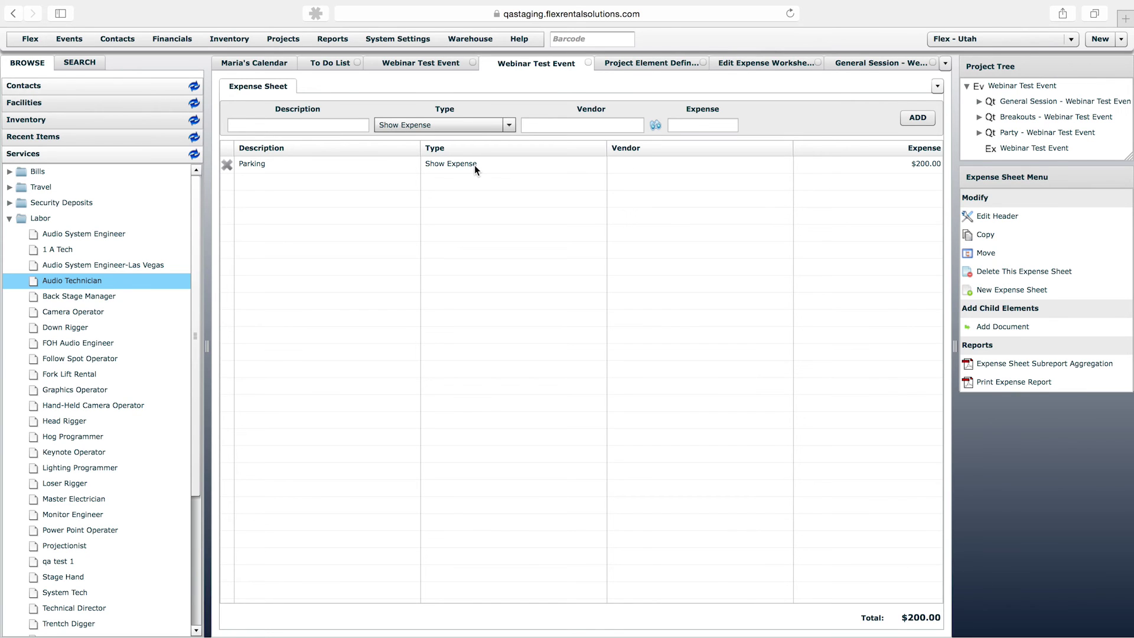
Step: Reload the event's job costing and expand Other Expenses and Expense Sheets to examine the new expense sheet's planned and actual figures
{"action": "left_click", "coordinate": [438, 59]}
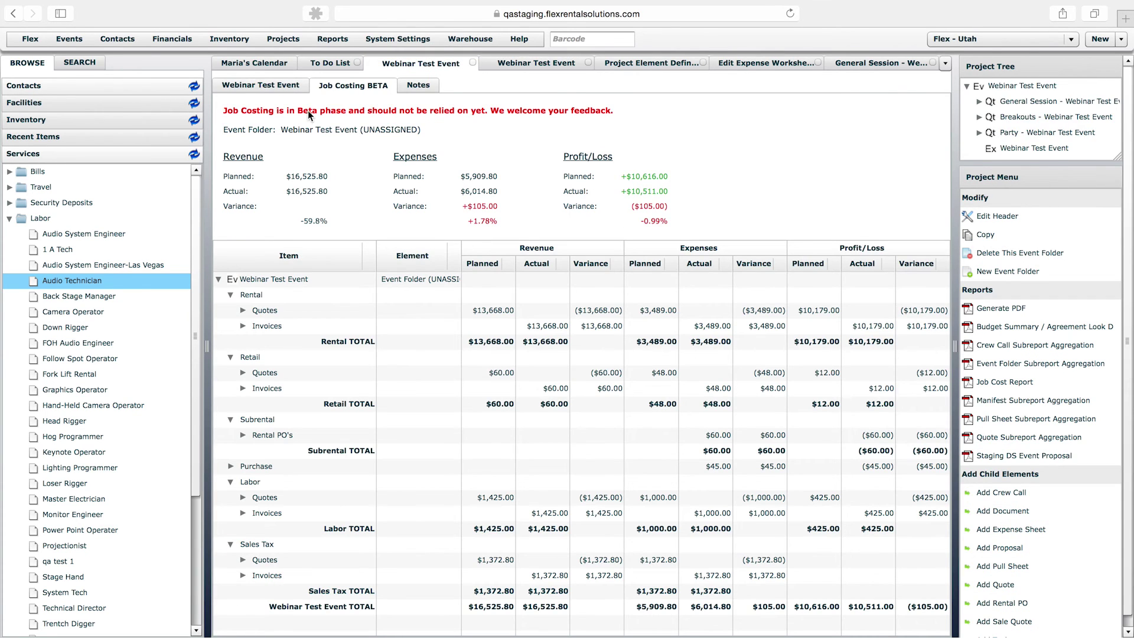
{"action": "left_click", "coordinate": [268, 87]}
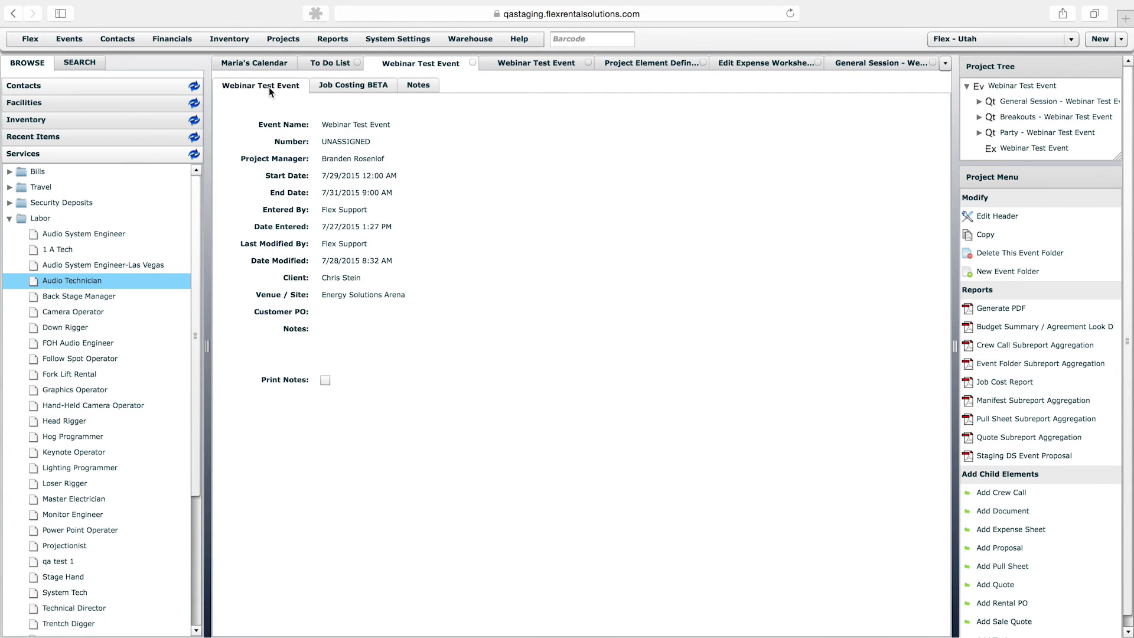
{"action": "left_click", "coordinate": [352, 84]}
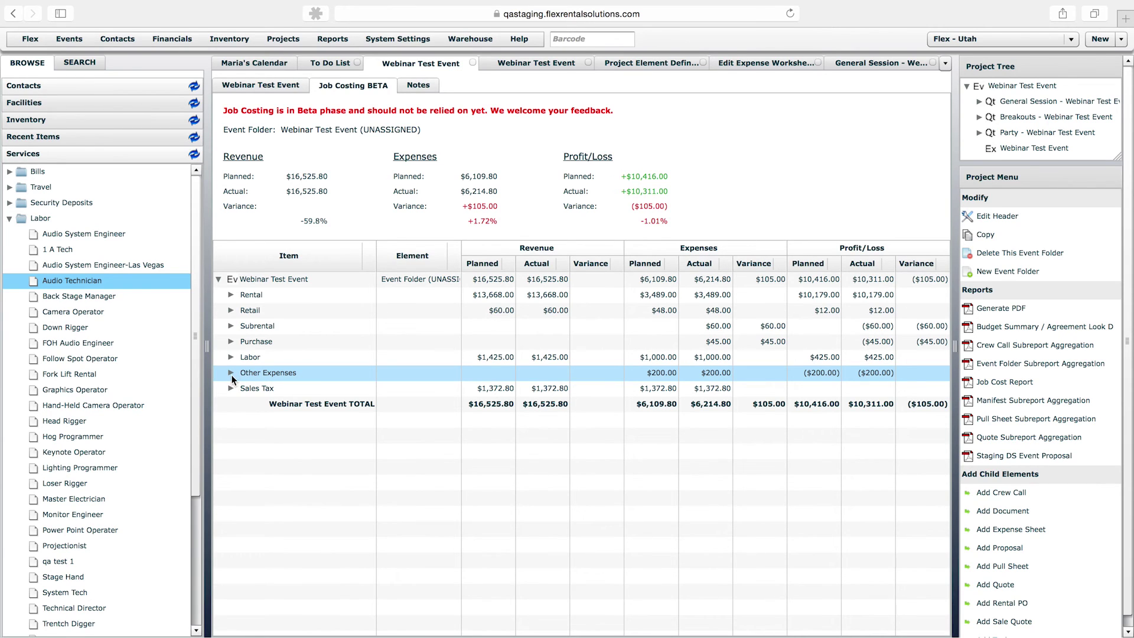
{"action": "left_click", "coordinate": [230, 373]}
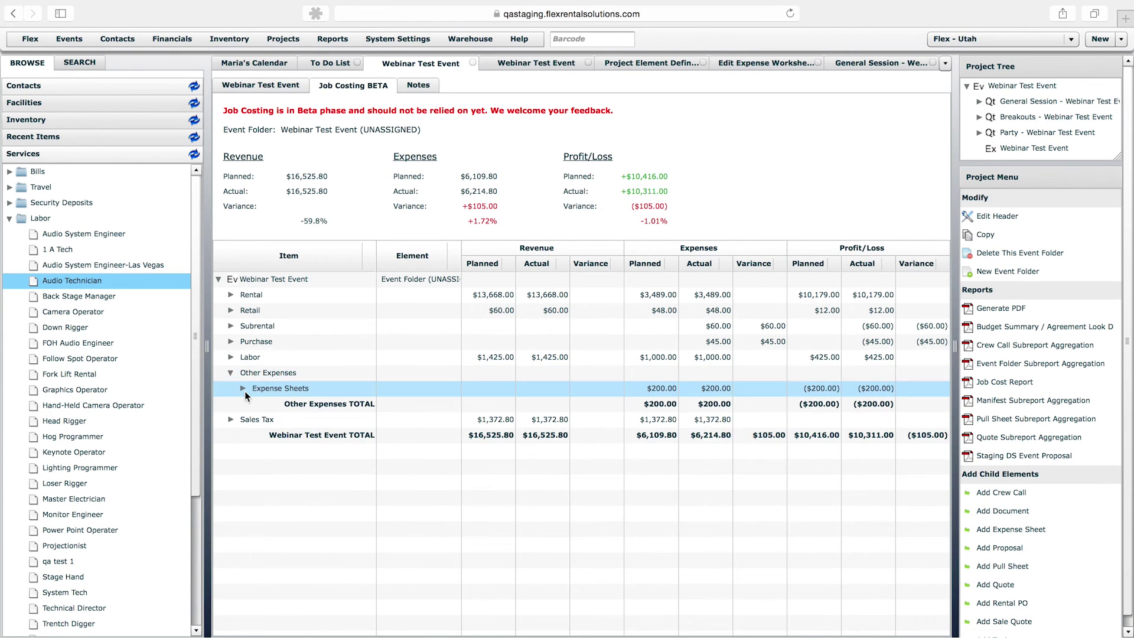
{"action": "left_click", "coordinate": [242, 388]}
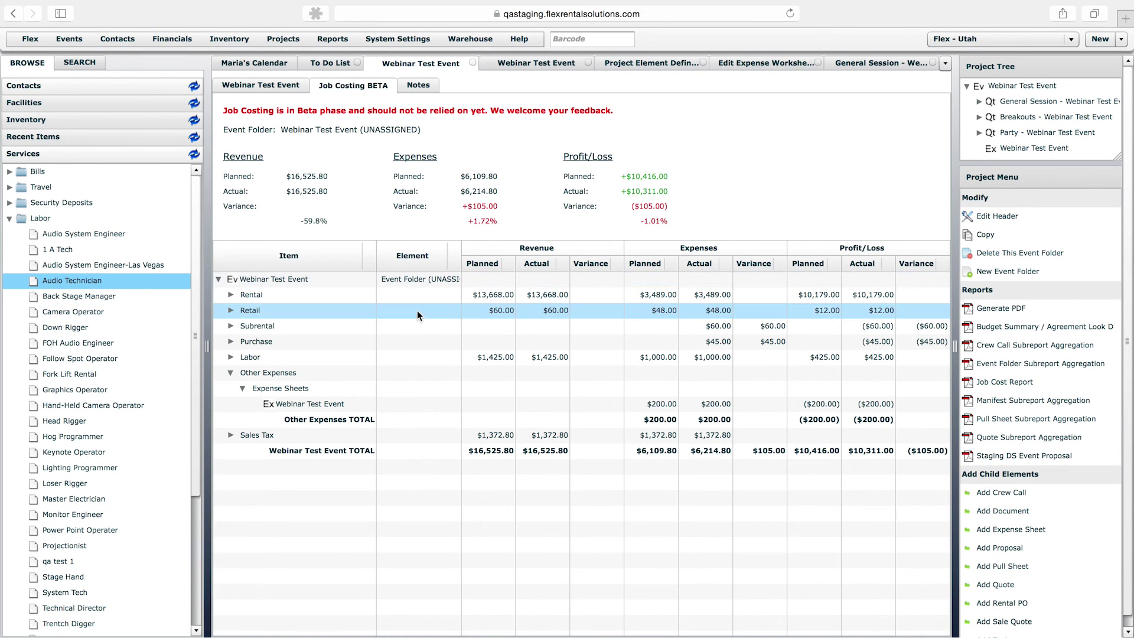
{"action": "left_click", "coordinate": [508, 299]}
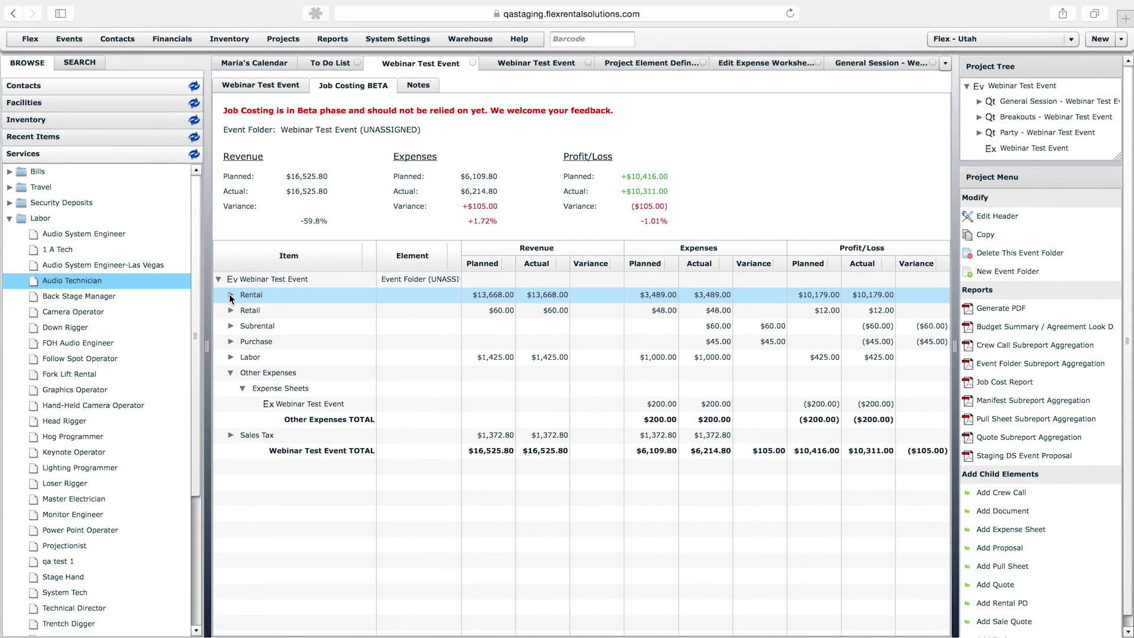
Step: Open the inventory Catalogue Worksheet to examine the cost and price columns of its pricing models, then close it
{"action": "left_click", "coordinate": [229, 40]}
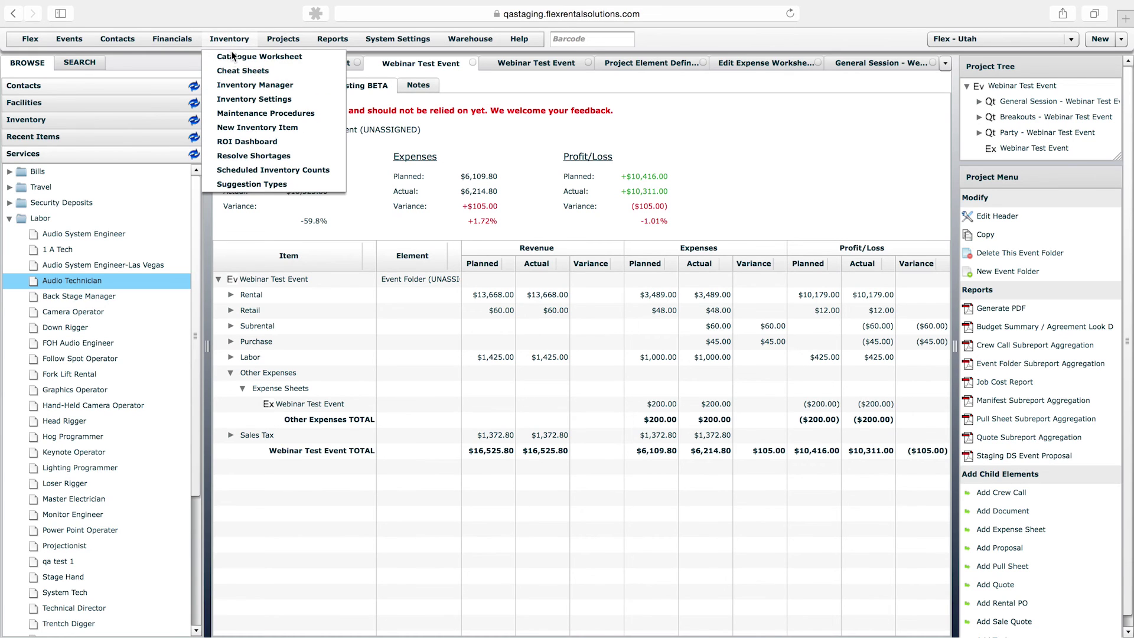
{"action": "left_click", "coordinate": [229, 58]}
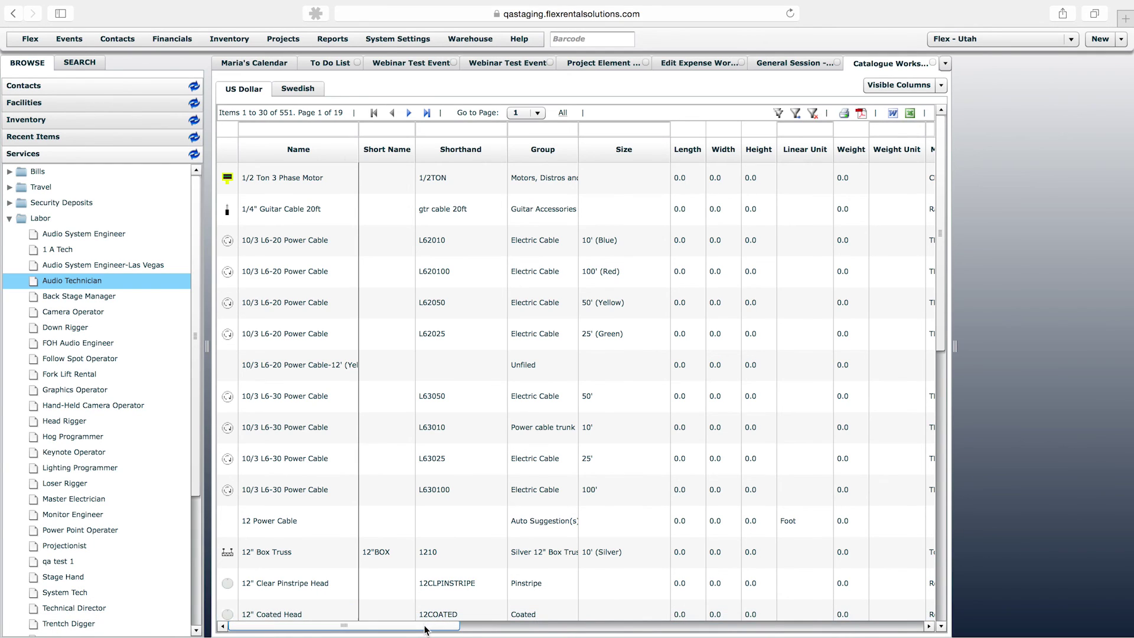
{"action": "left_click_drag", "start_coordinate": [565, 625], "coordinate": [759, 631]}
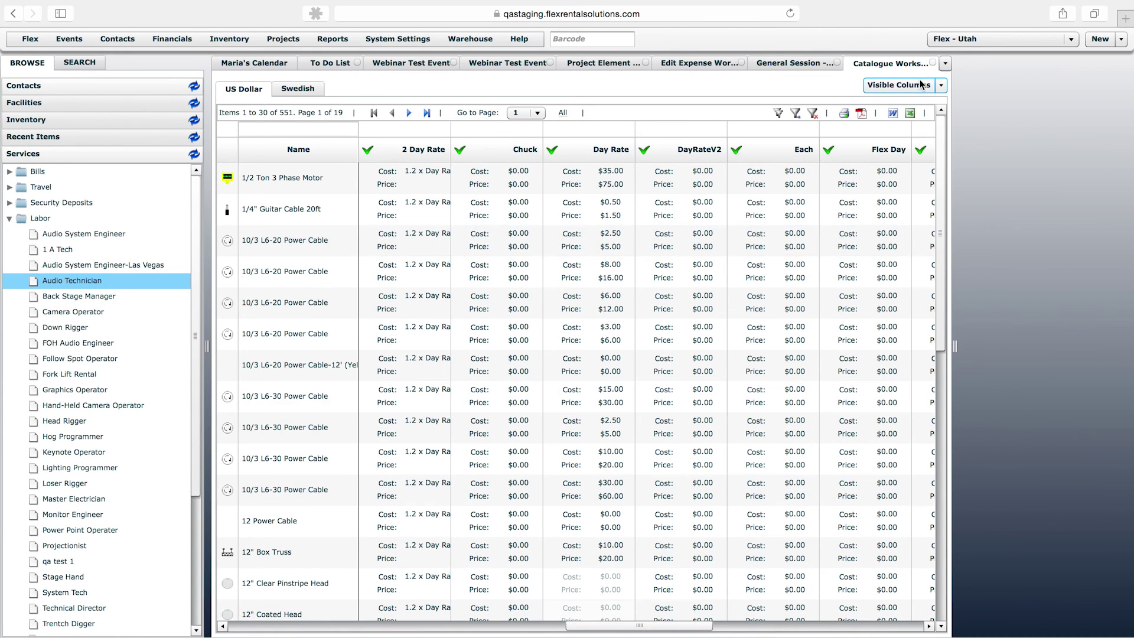
{"action": "left_click", "coordinate": [932, 62]}
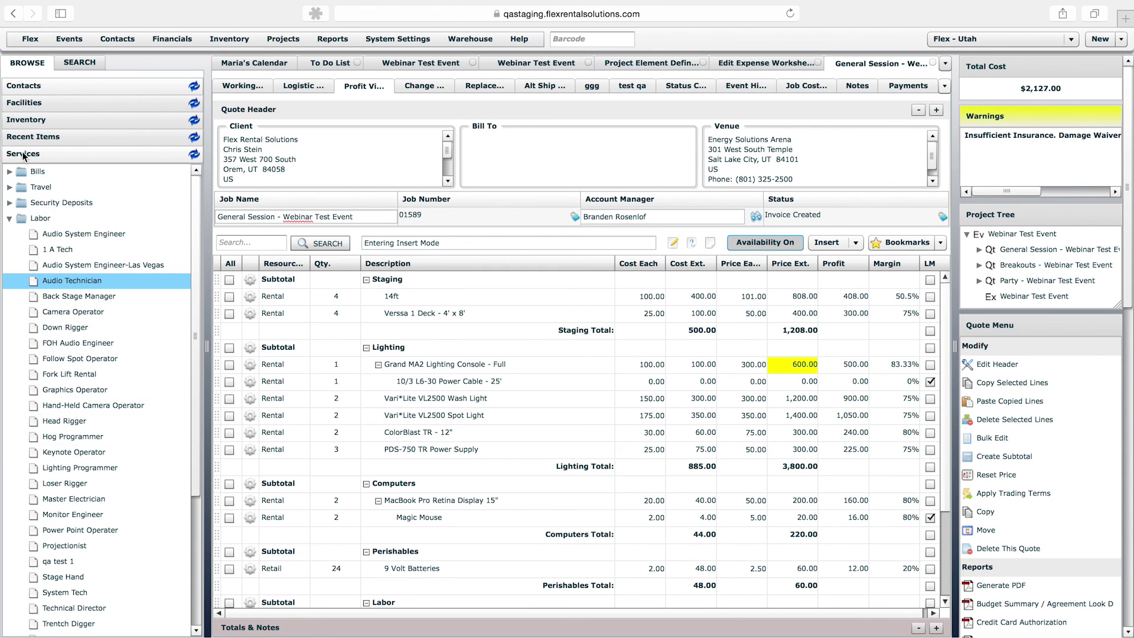
Step: Open the FOH Audio Engineer labor service to examine its costs and prices per pricing model, then close it
{"action": "double_click", "coordinate": [72, 343]}
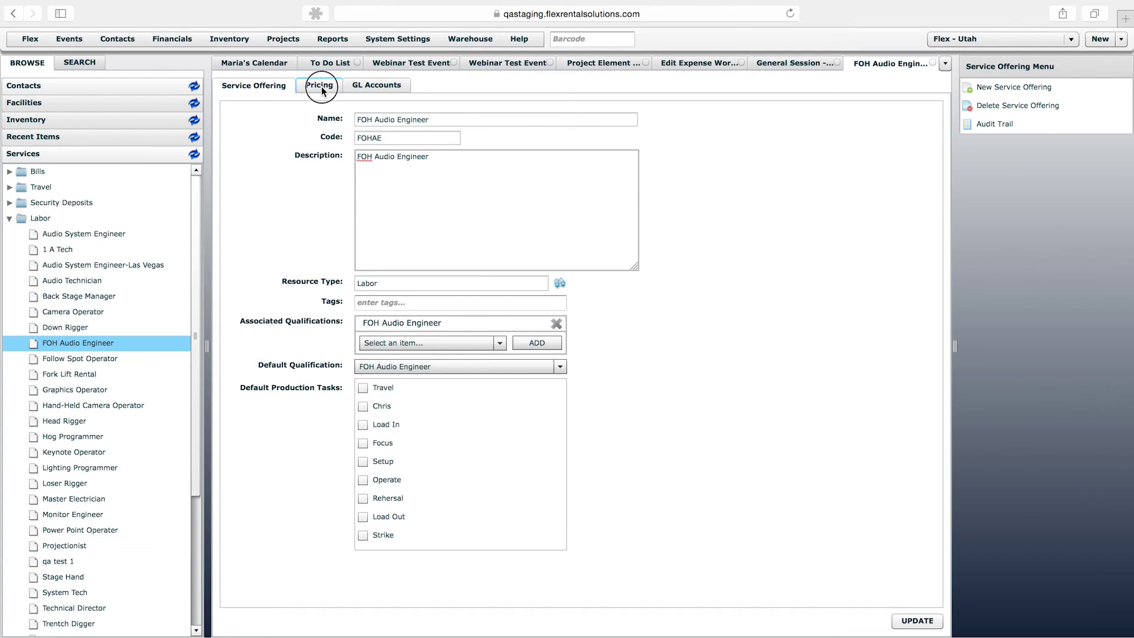
{"action": "left_click", "coordinate": [318, 85]}
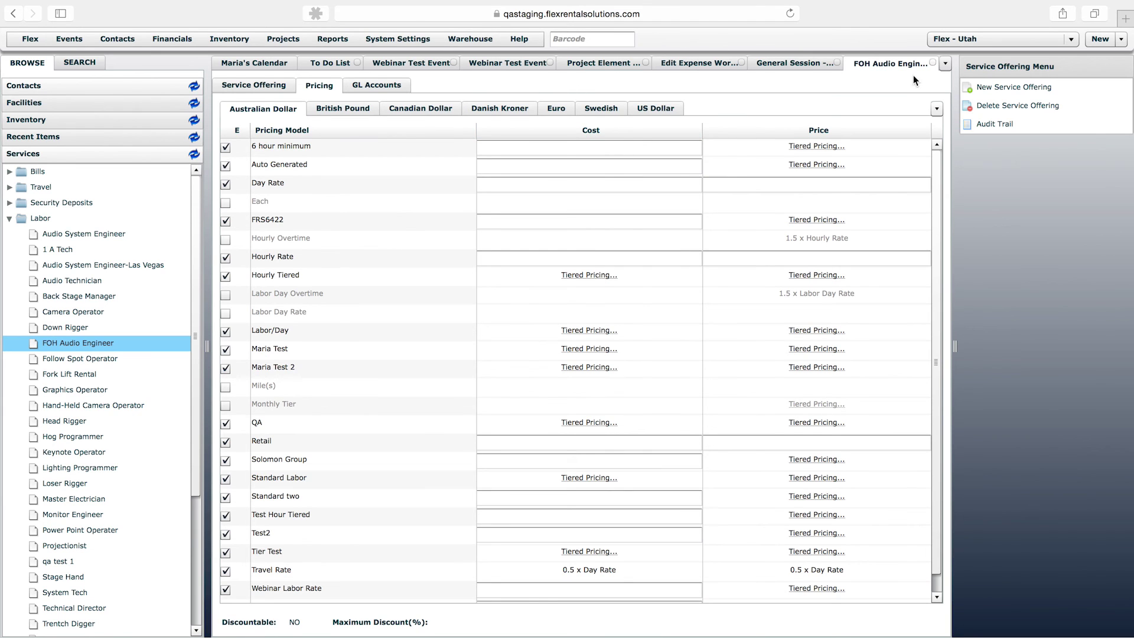
{"action": "left_click", "coordinate": [933, 63]}
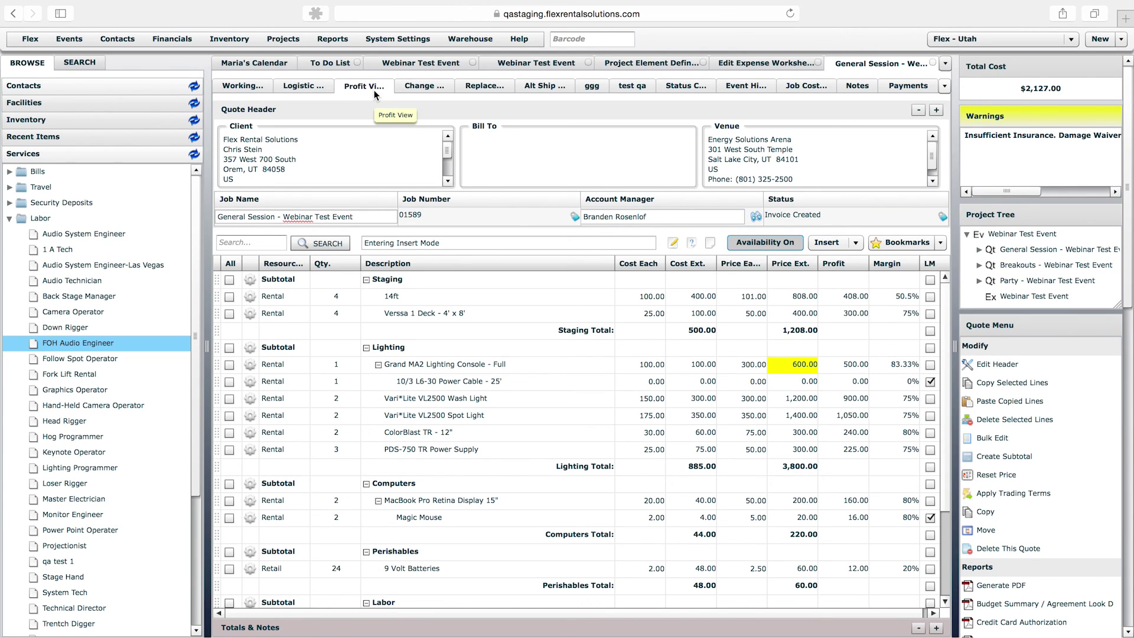
Step: Examine the Labor line costs in the General Session quote's profit view, leaving Monitor Engineer's cost as is, then return to the event's job costing
{"action": "left_click_drag", "start_coordinate": [945, 385], "coordinate": [944, 388]}
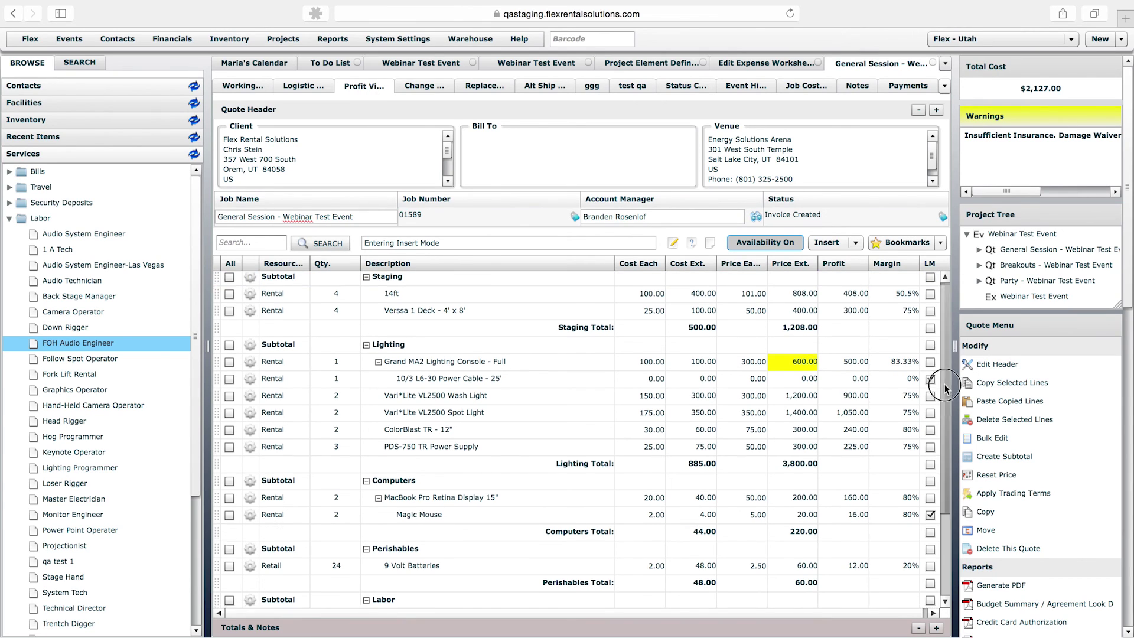
{"action": "scroll", "coordinate": [944, 389], "scroll_direction": "down", "scroll_amount": 3}
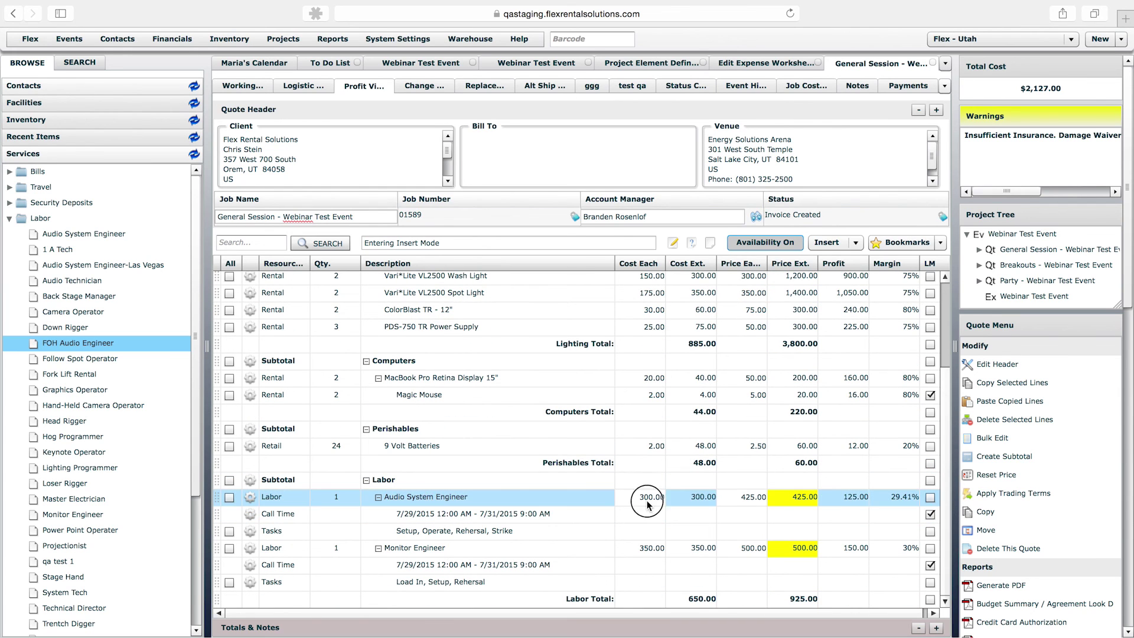
{"action": "left_click", "coordinate": [658, 547]}
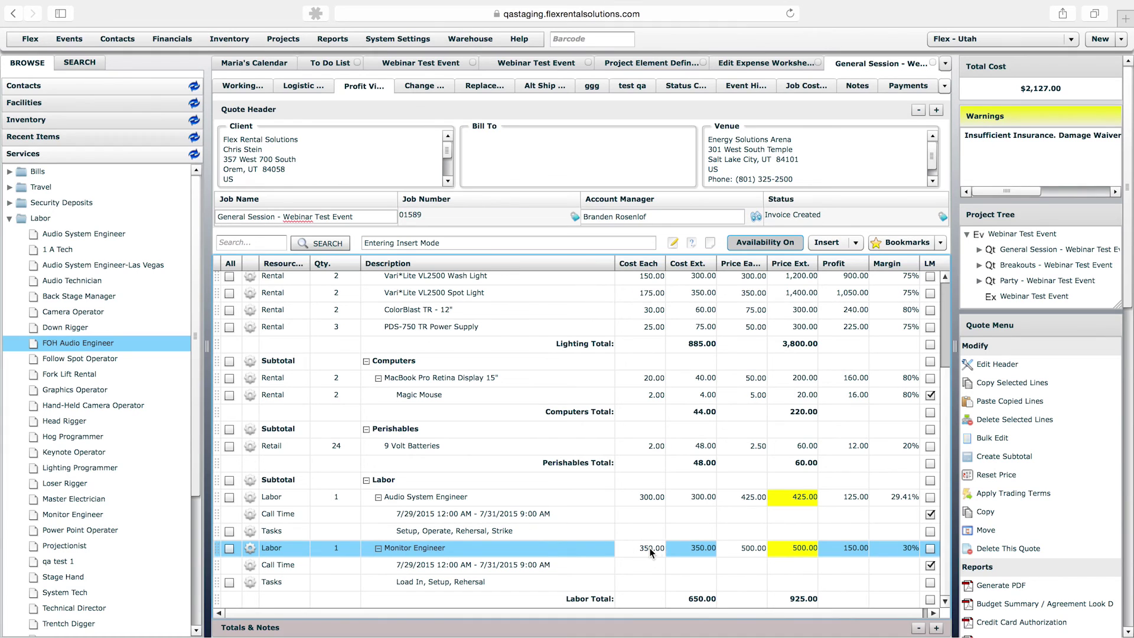
{"action": "left_click", "coordinate": [649, 547]}
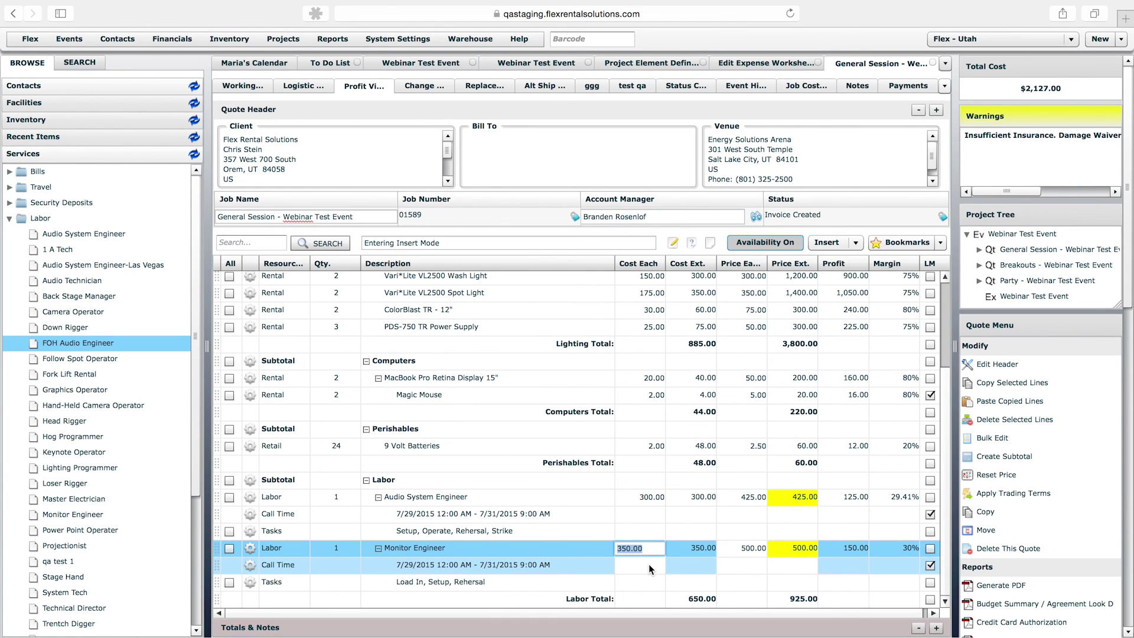
{"action": "left_click", "coordinate": [648, 564]}
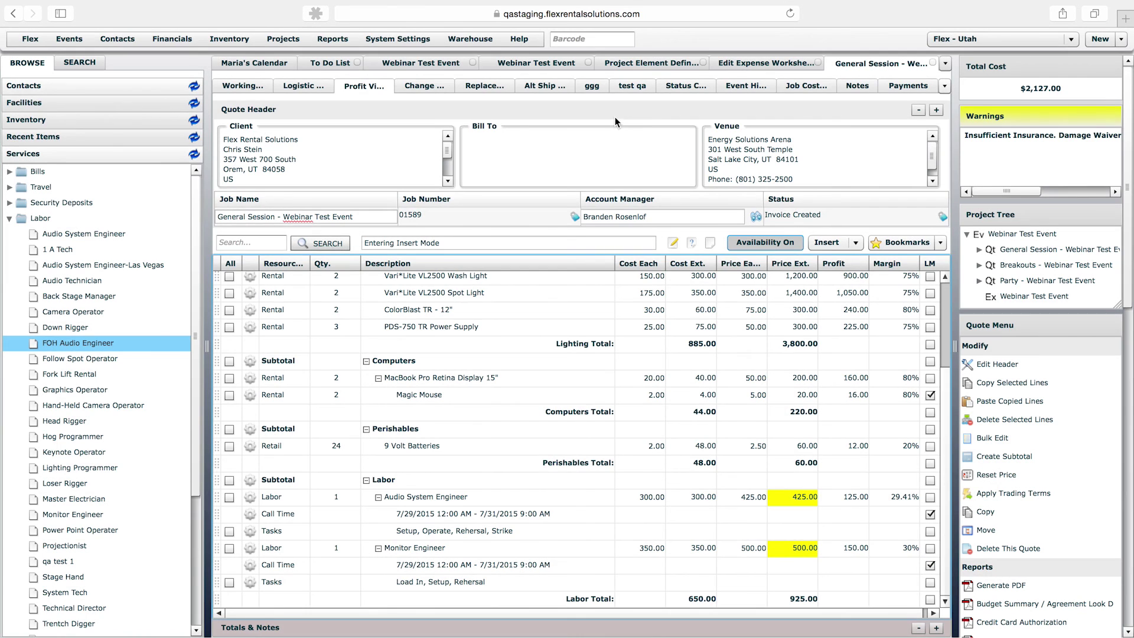
{"action": "left_click", "coordinate": [418, 64]}
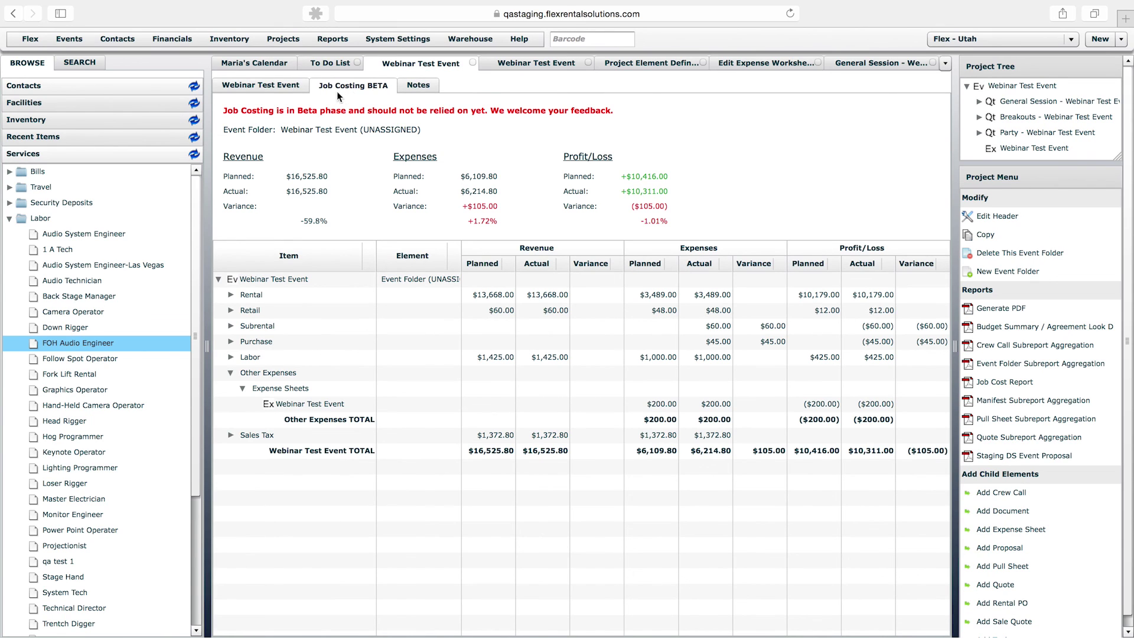